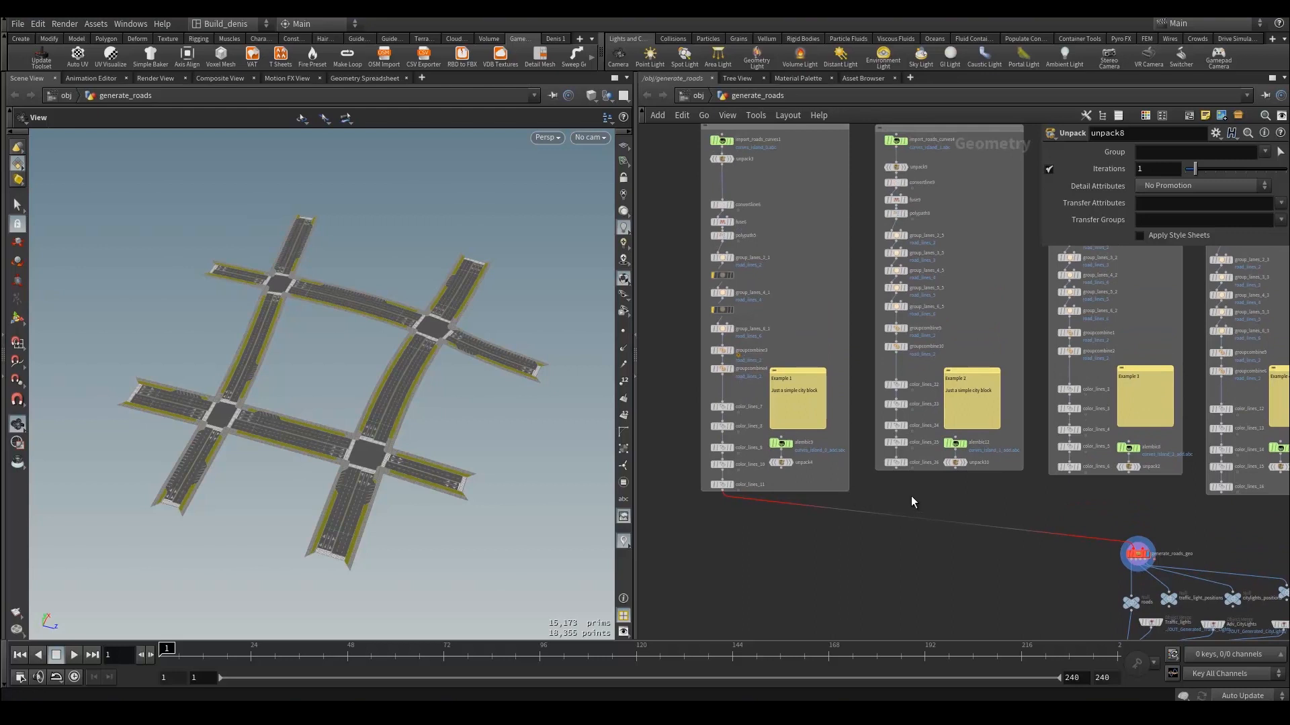
# Step: Display the unpack3 output of Example 1 in the viewport and show the points of the imported road curves
pyautogui.moveTo(702, 498)
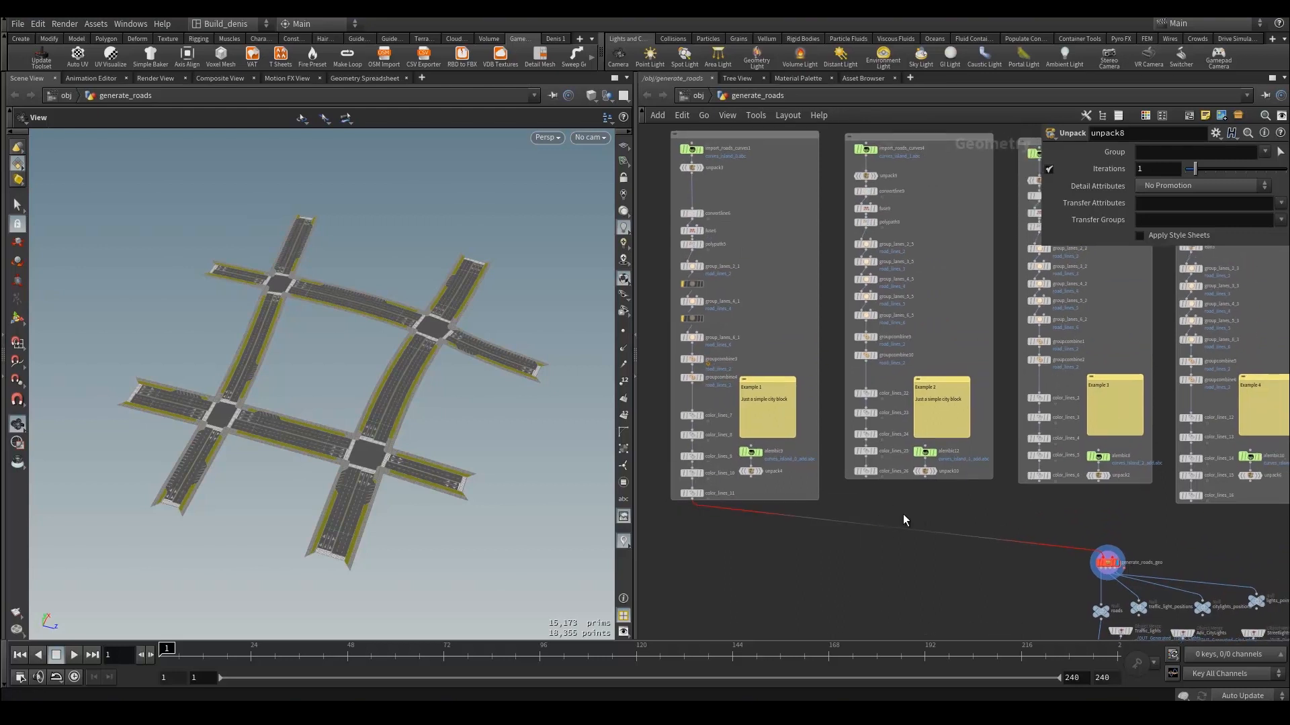
pyautogui.scroll(3, 797, 328)
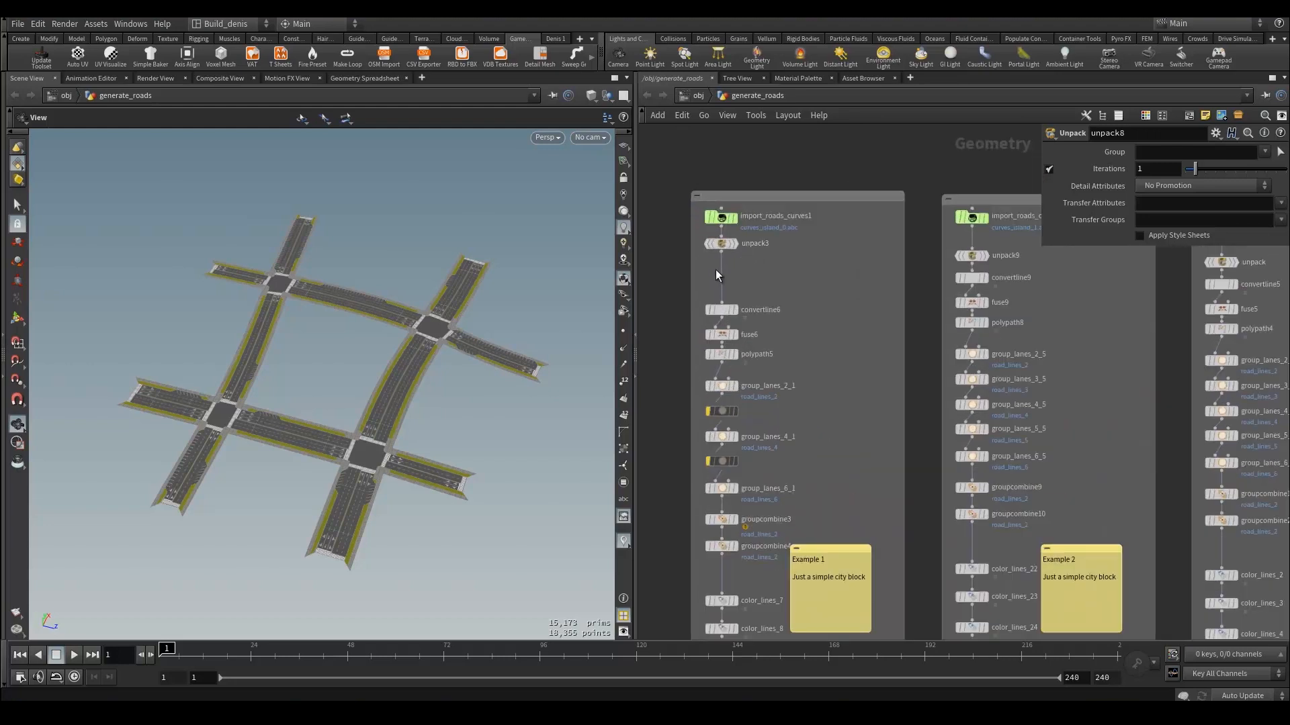
pyautogui.click(735, 245)
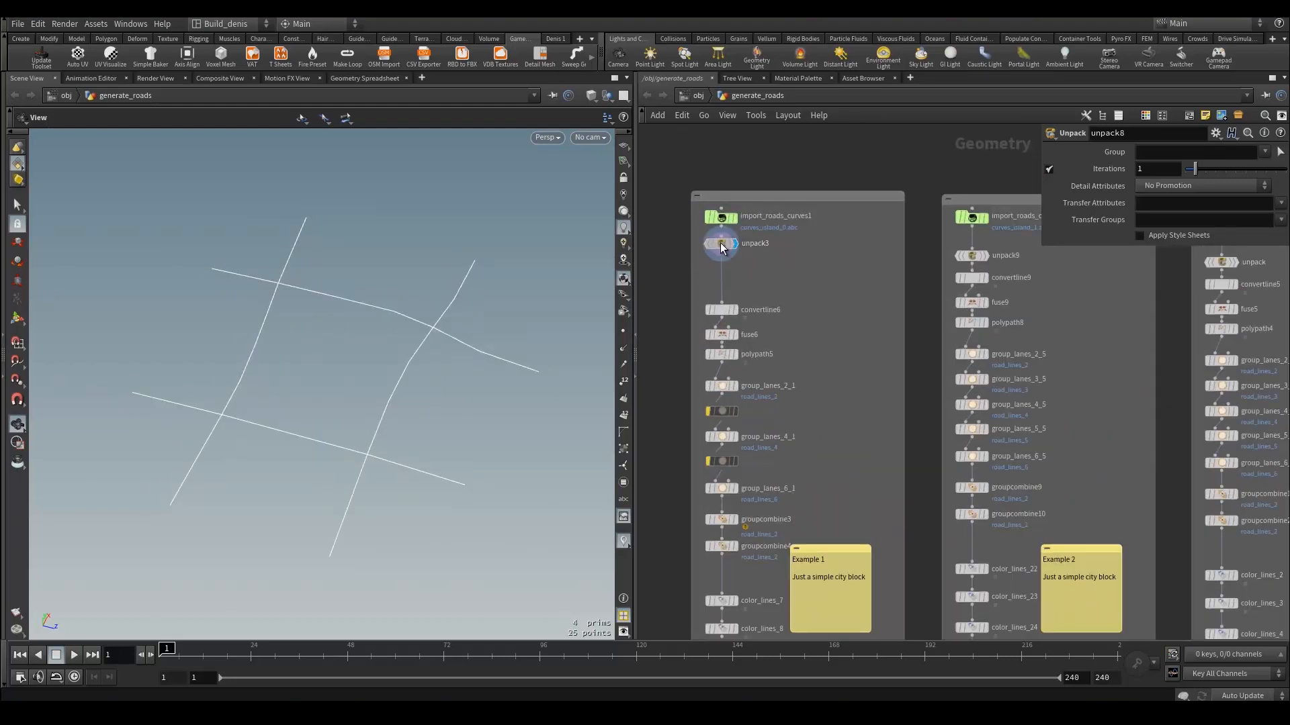
pyautogui.click(701, 203)
pyautogui.click(819, 163)
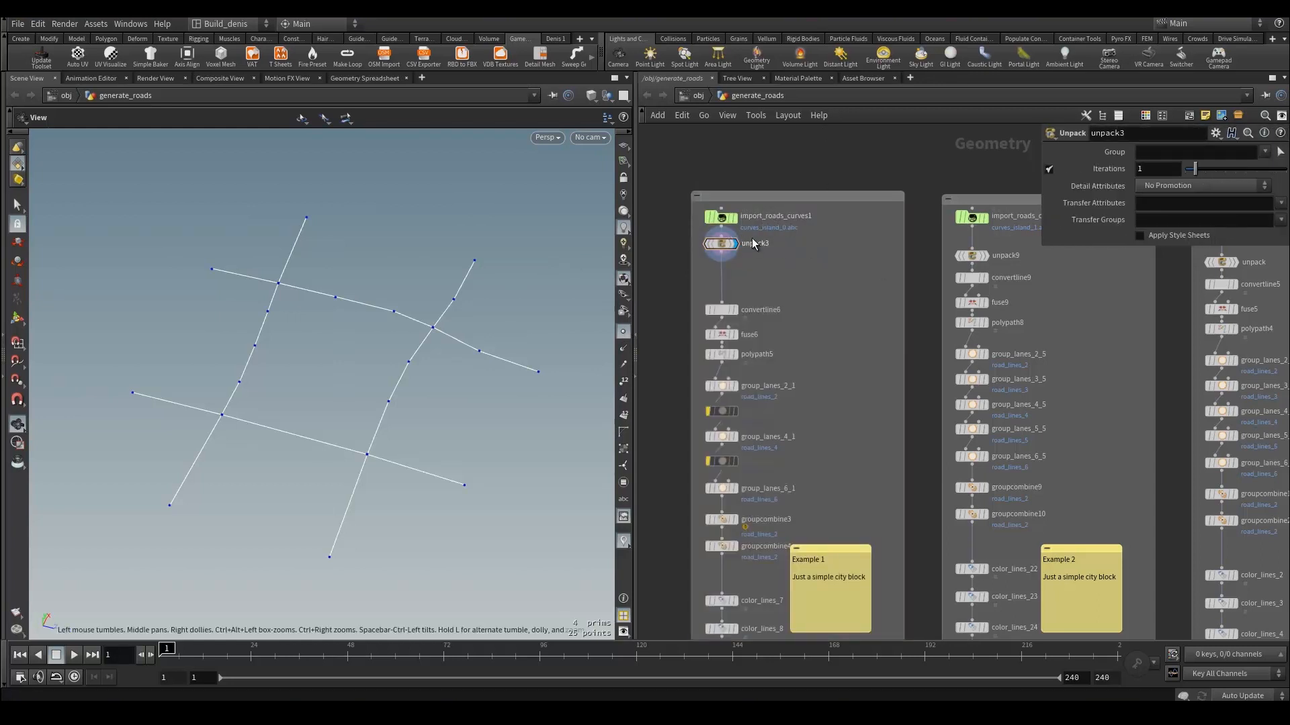
# Step: Display the polypath5 result after the convertline6 and fuse6 nodes, with primitive numbers shown on the curves
pyautogui.moveTo(717, 297); pyautogui.dragTo(737, 266, button='middle')
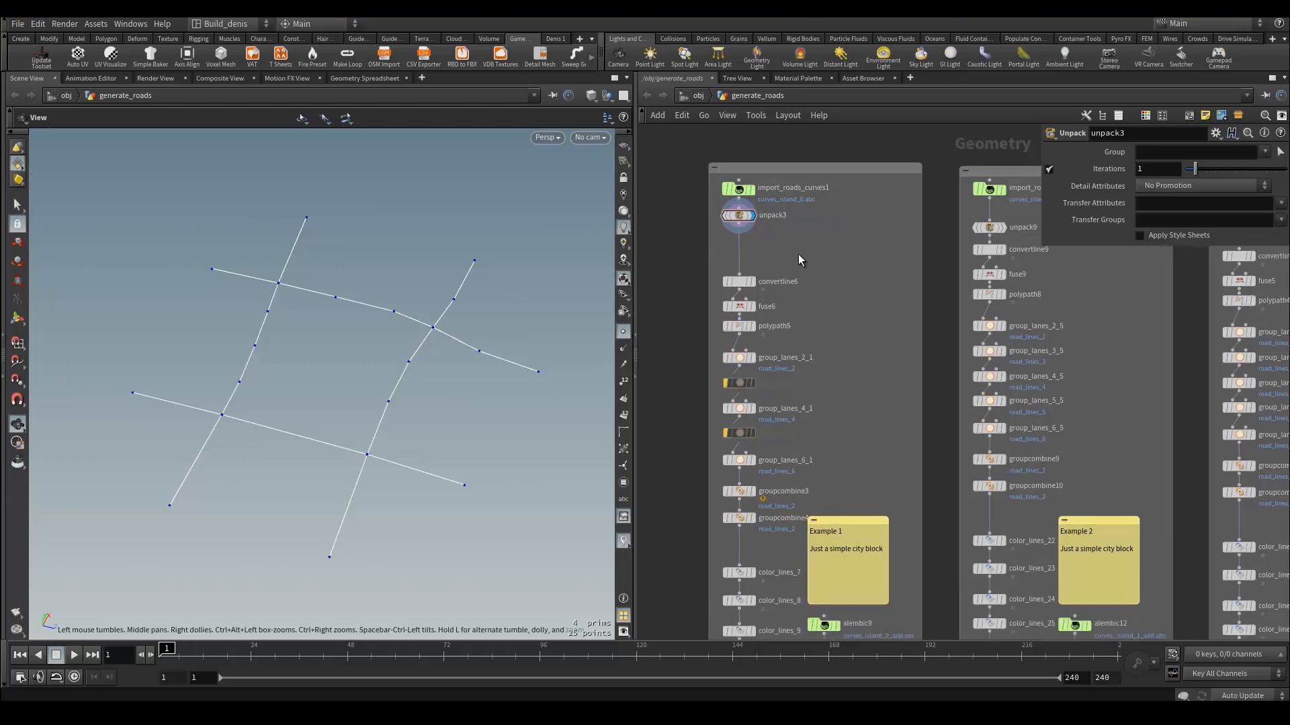
pyautogui.moveTo(685, 232); pyautogui.dragTo(786, 336)
pyautogui.moveTo(757, 338)
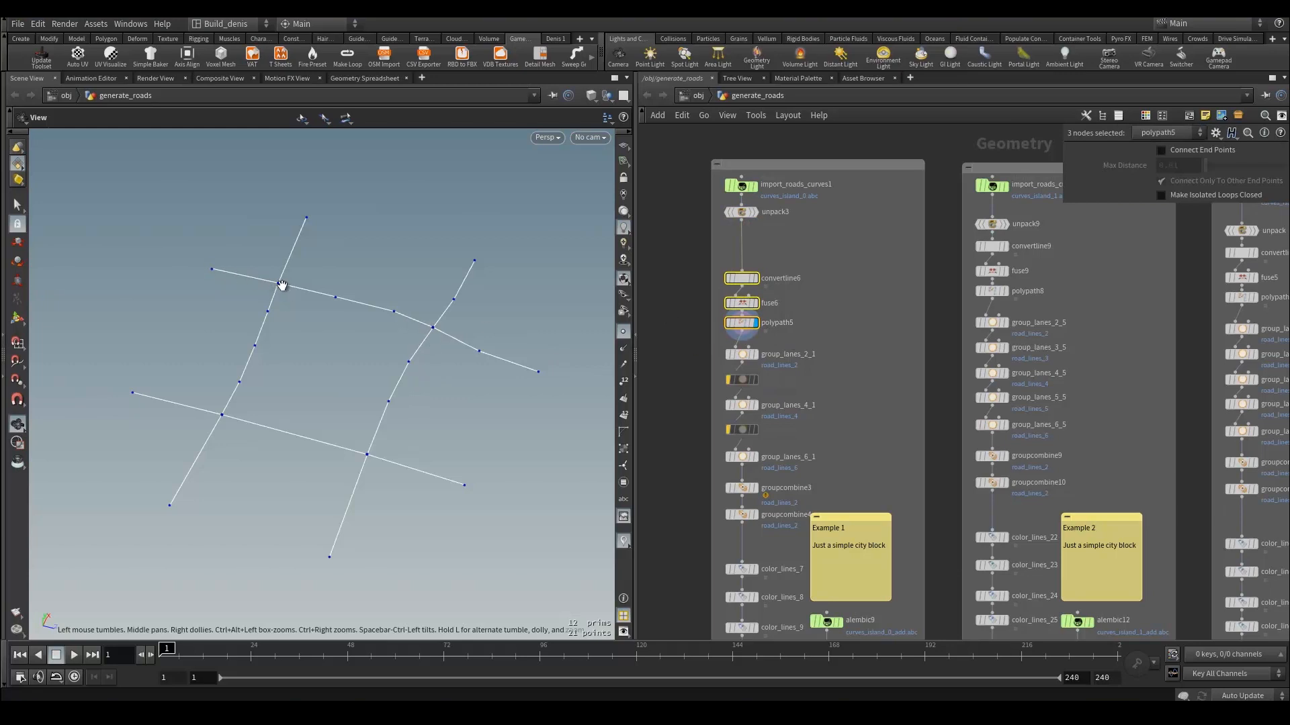
pyautogui.click(624, 415)
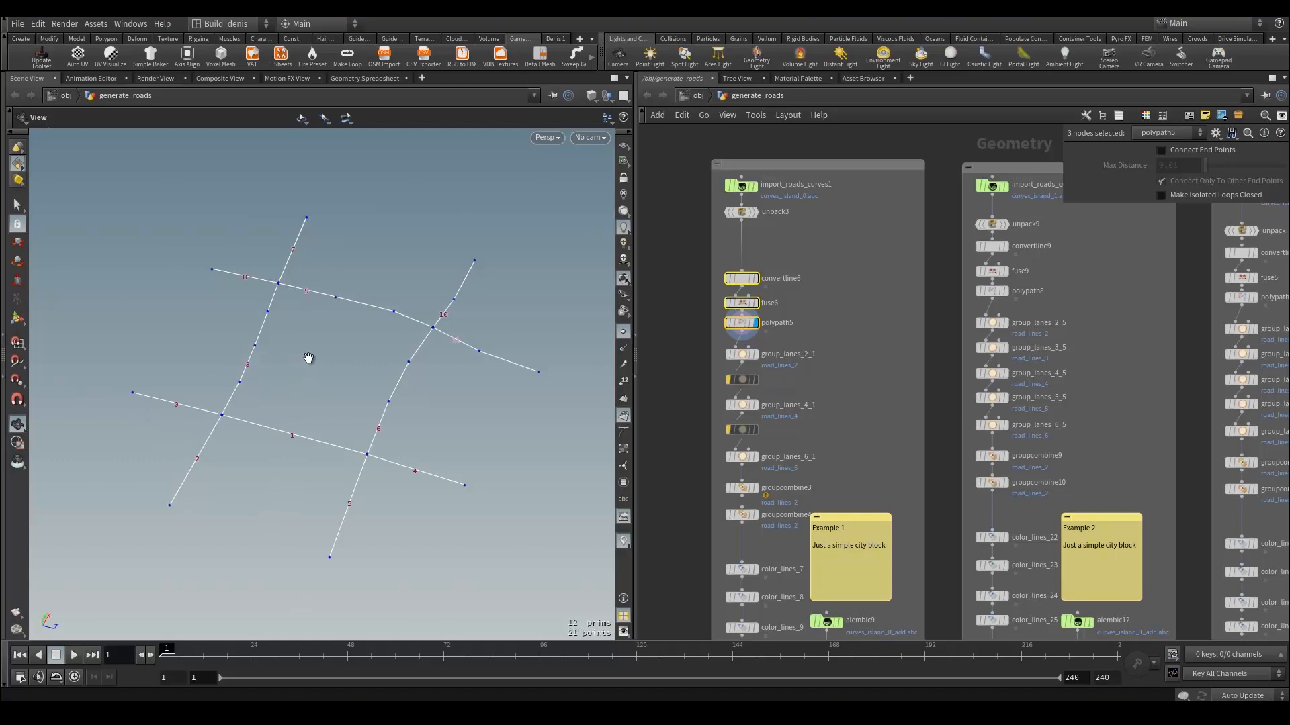
pyautogui.click(742, 323)
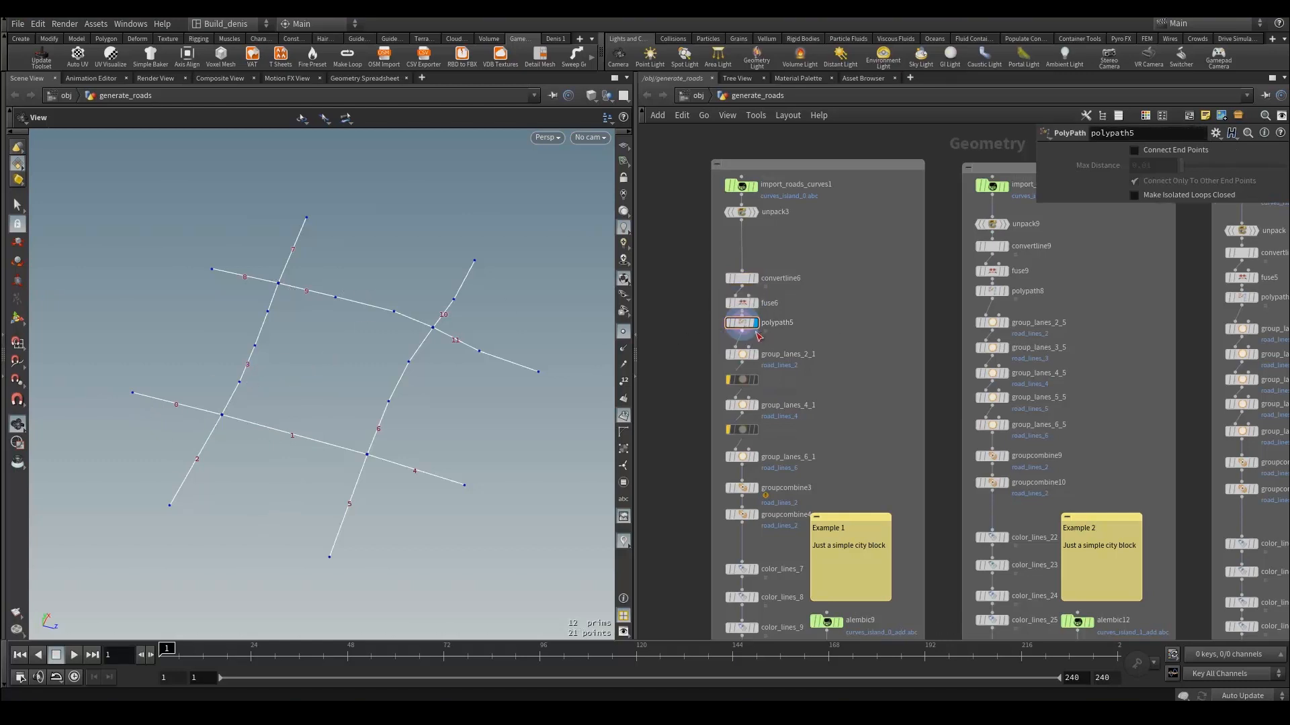
# Step: Color the five Example 1 group_lanes nodes, from group_lanes_2_1 to group_lanes_6_1, orange in the network
pyautogui.moveTo(394, 385); pyautogui.dragTo(415, 313, button='middle')
pyautogui.scroll(1, 415, 313)
pyautogui.scroll(3, 840, 288)
pyautogui.moveTo(695, 253); pyautogui.dragTo(665, 243)
pyautogui.press('c')
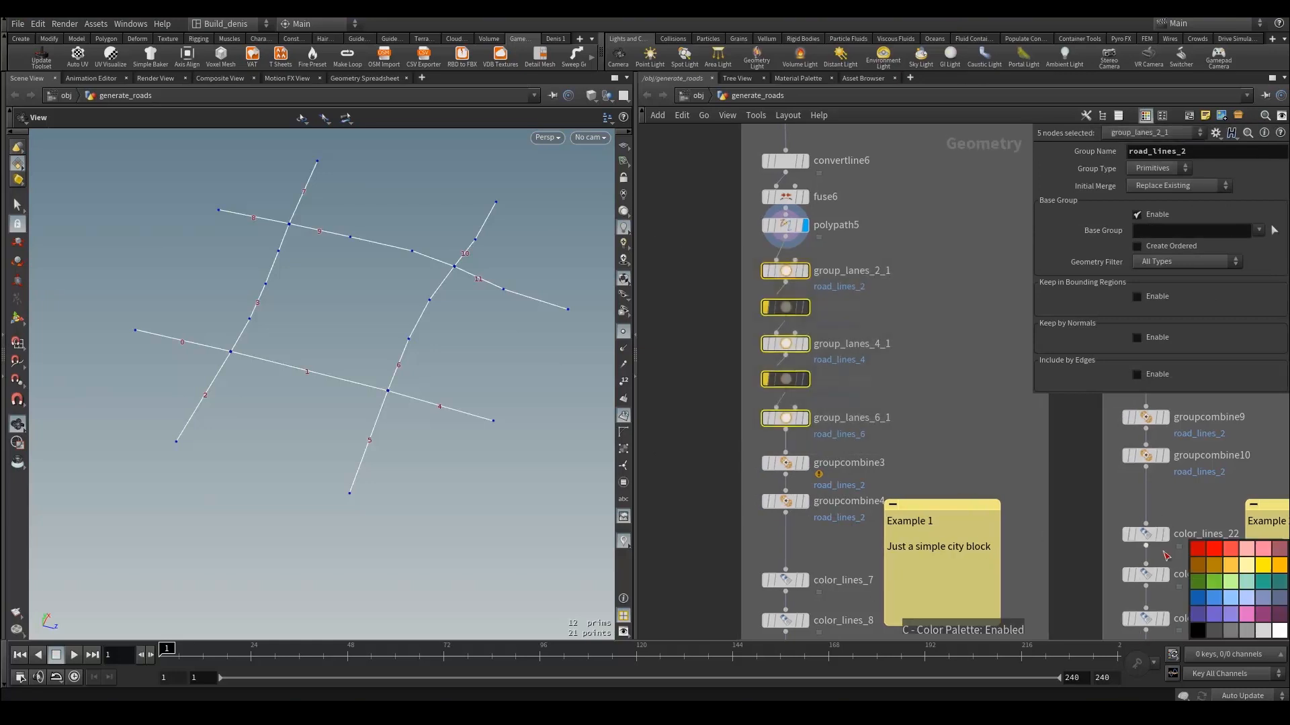
pyautogui.click(1233, 569)
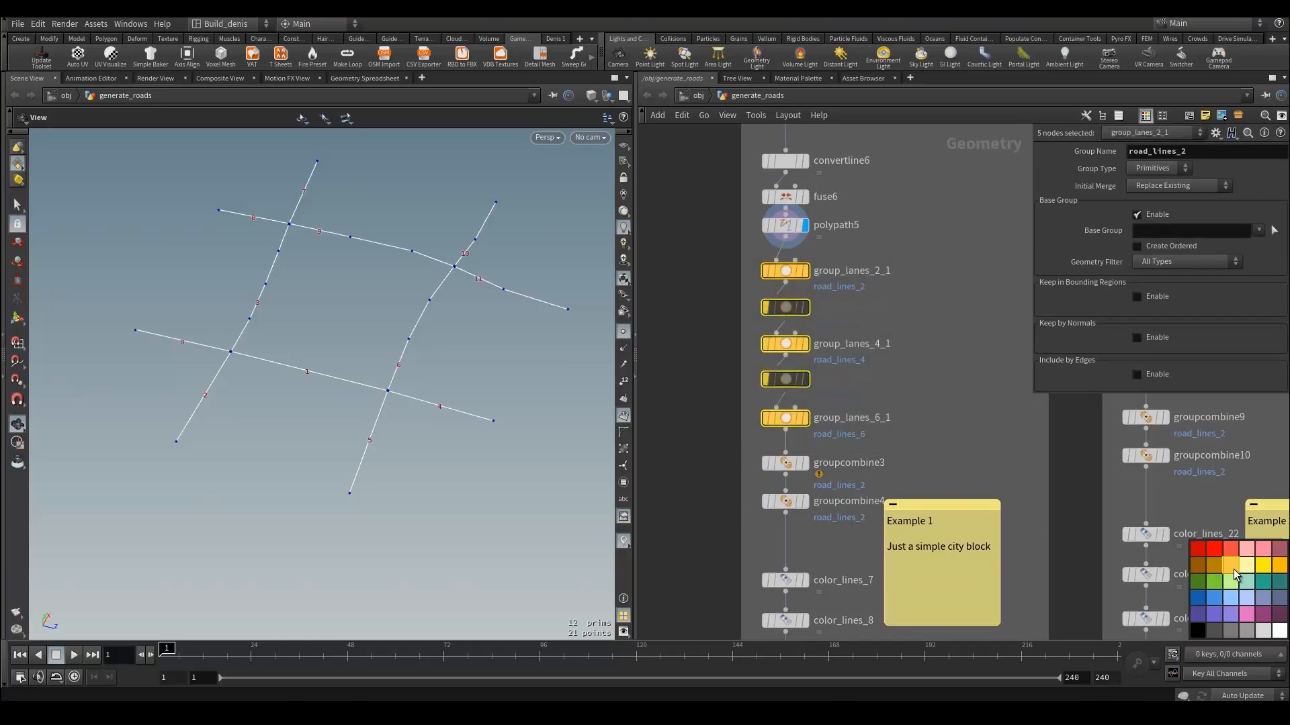
pyautogui.click(979, 348)
# Step: Display group_lanes_6_1 and reselect its road curves in the viewport so the base group is primitives 0-4 and 7
pyautogui.moveTo(945, 369); pyautogui.dragTo(893, 380, button='middle')
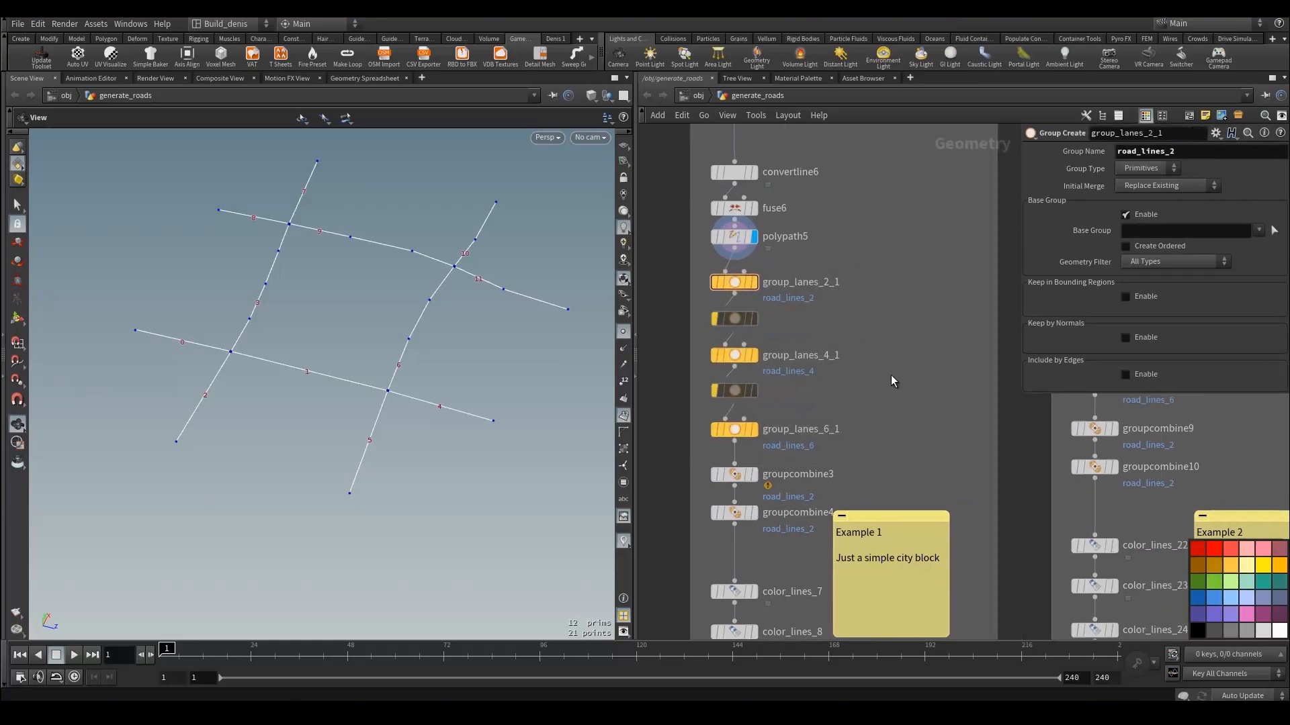
pyautogui.click(755, 430)
pyautogui.moveTo(576, 324); pyautogui.dragTo(642, 334)
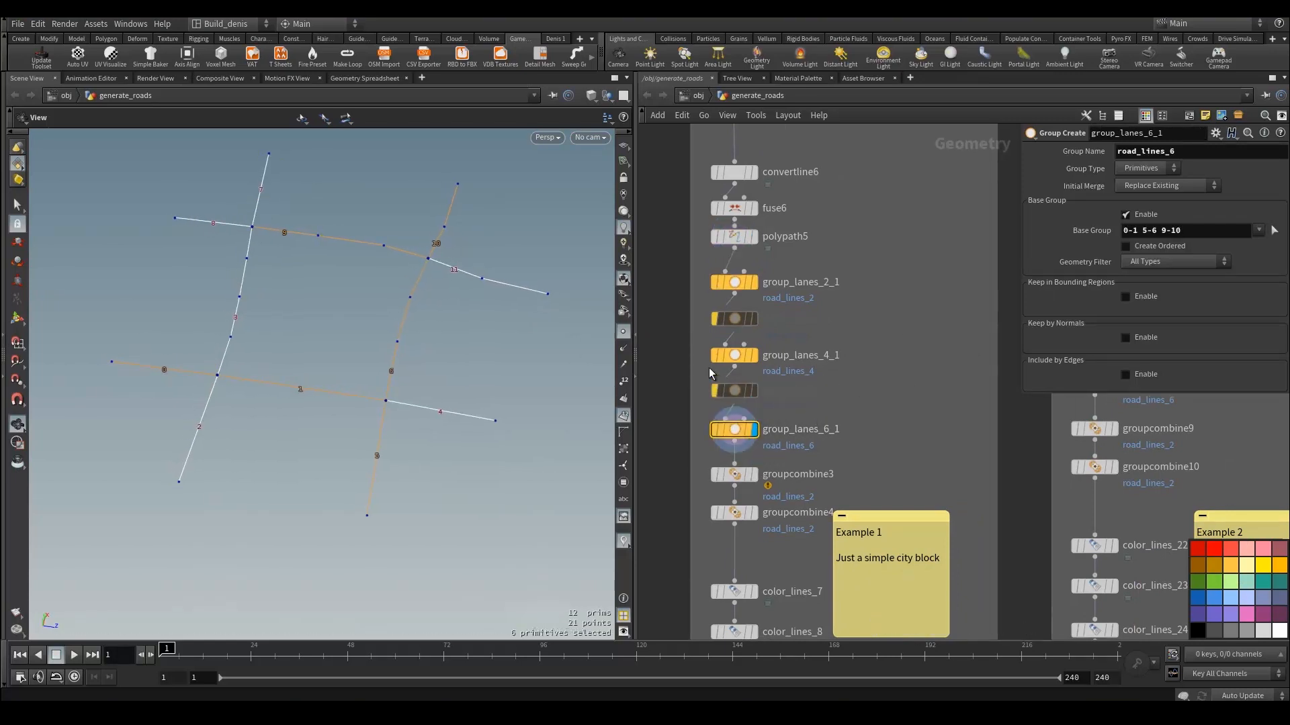
pyautogui.moveTo(717, 287)
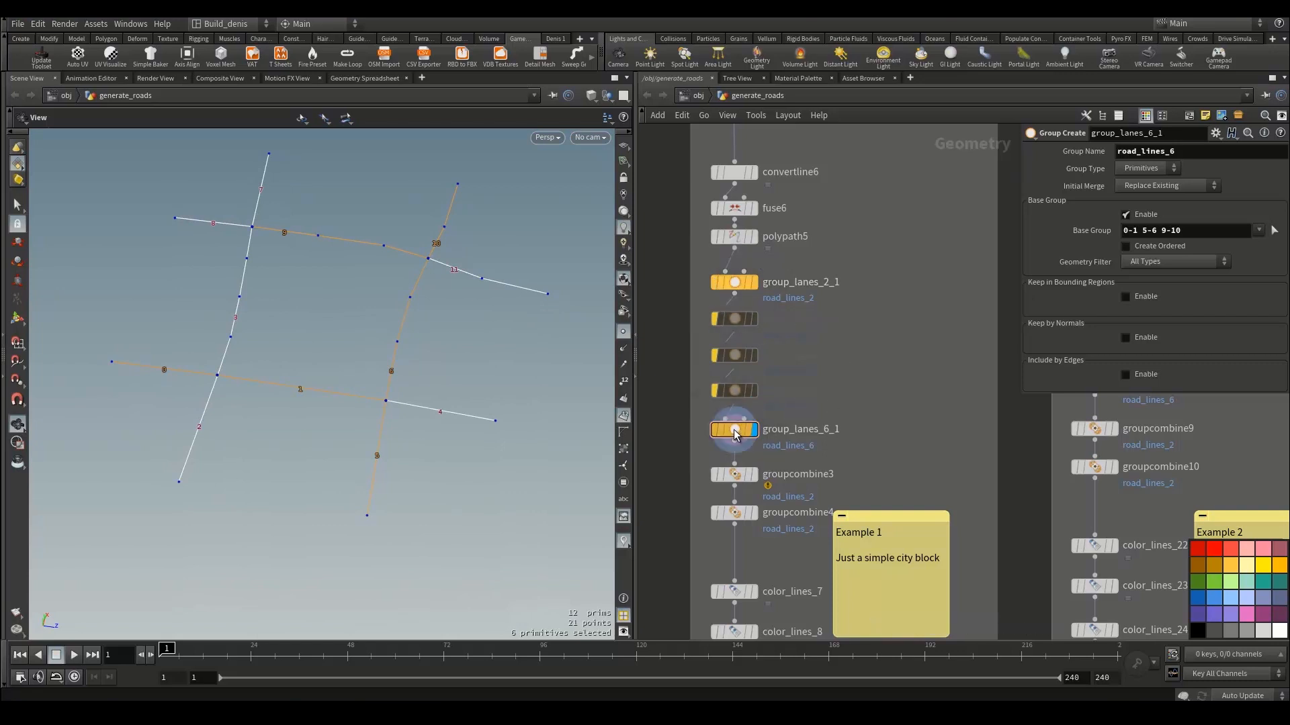
pyautogui.click(1274, 230)
pyautogui.click(230, 374)
pyautogui.keyDown('shift'); pyautogui.moveTo(341, 360); pyautogui.dragTo(385, 411); pyautogui.keyUp('shift')
pyautogui.keyDown('shift'); pyautogui.moveTo(465, 388); pyautogui.dragTo(517, 443); pyautogui.keyUp('shift')
pyautogui.keyDown('alt'); pyautogui.moveTo(549, 362); pyautogui.dragTo(516, 366, button='middle'); pyautogui.keyUp('alt')
pyautogui.keyDown('shift'); pyautogui.moveTo(265, 164); pyautogui.dragTo(374, 223); pyautogui.keyUp('shift')
pyautogui.keyDown('shift'); pyautogui.moveTo(229, 413); pyautogui.dragTo(300, 442); pyautogui.keyUp('shift')
pyautogui.press('Return')
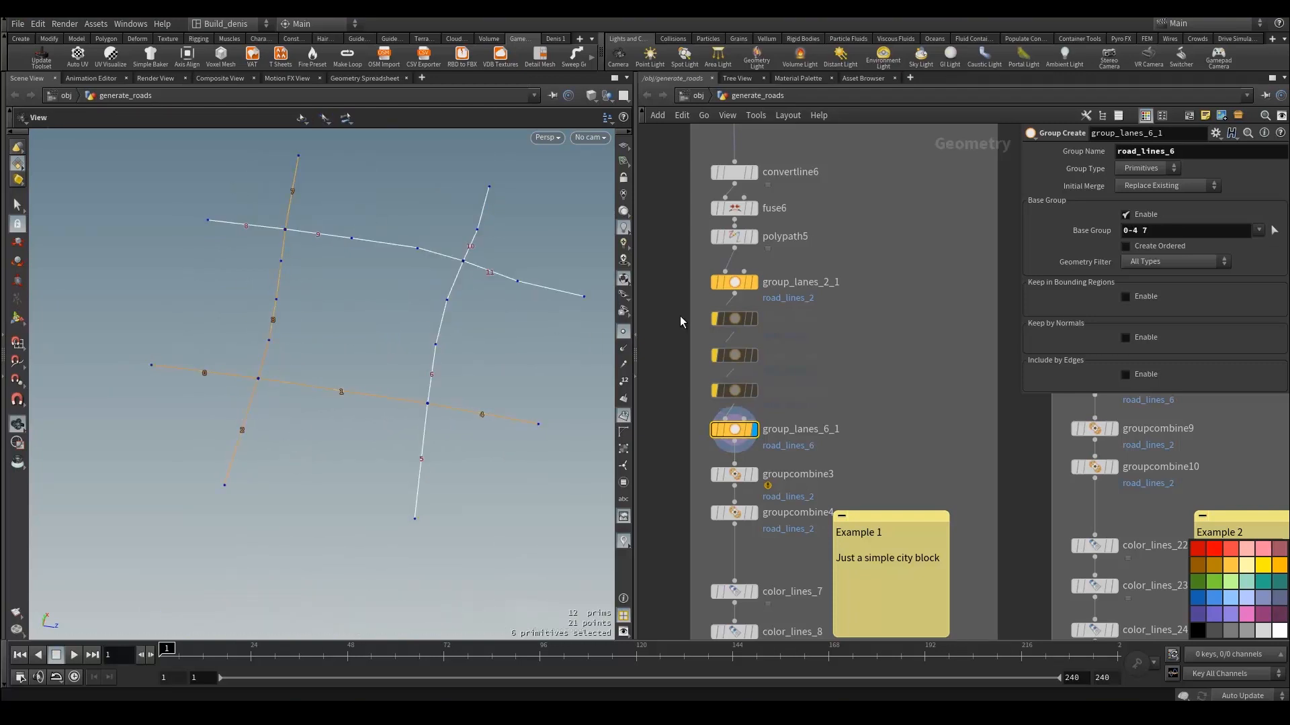
# Step: Enable group_lanes_4_1 and reselect its road curves in the viewport so the base group is primitives 8-11
pyautogui.click(718, 357)
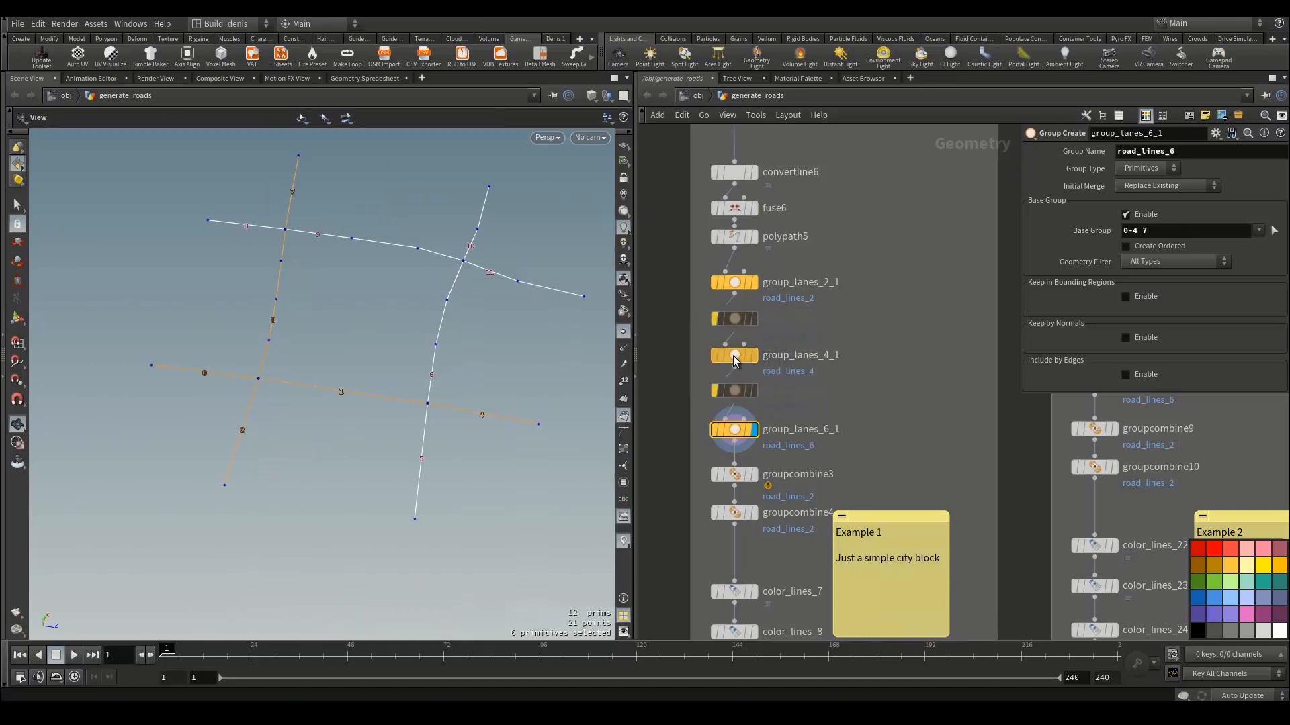
pyautogui.click(1274, 230)
pyautogui.moveTo(233, 197); pyautogui.dragTo(264, 246)
pyautogui.keyDown('shift'); pyautogui.moveTo(353, 207); pyautogui.dragTo(403, 252); pyautogui.keyUp('shift')
pyautogui.keyDown('shift'); pyautogui.moveTo(509, 269); pyautogui.dragTo(566, 336); pyautogui.keyUp('shift')
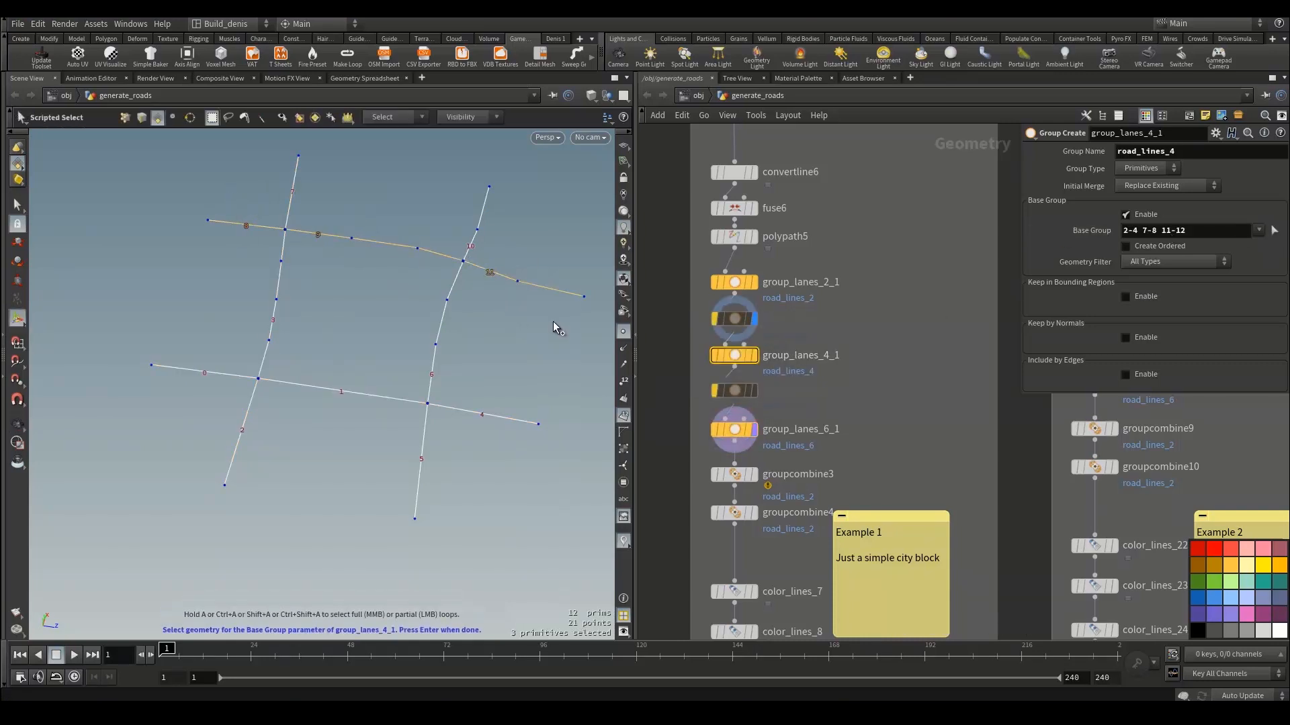
pyautogui.press('Escape')
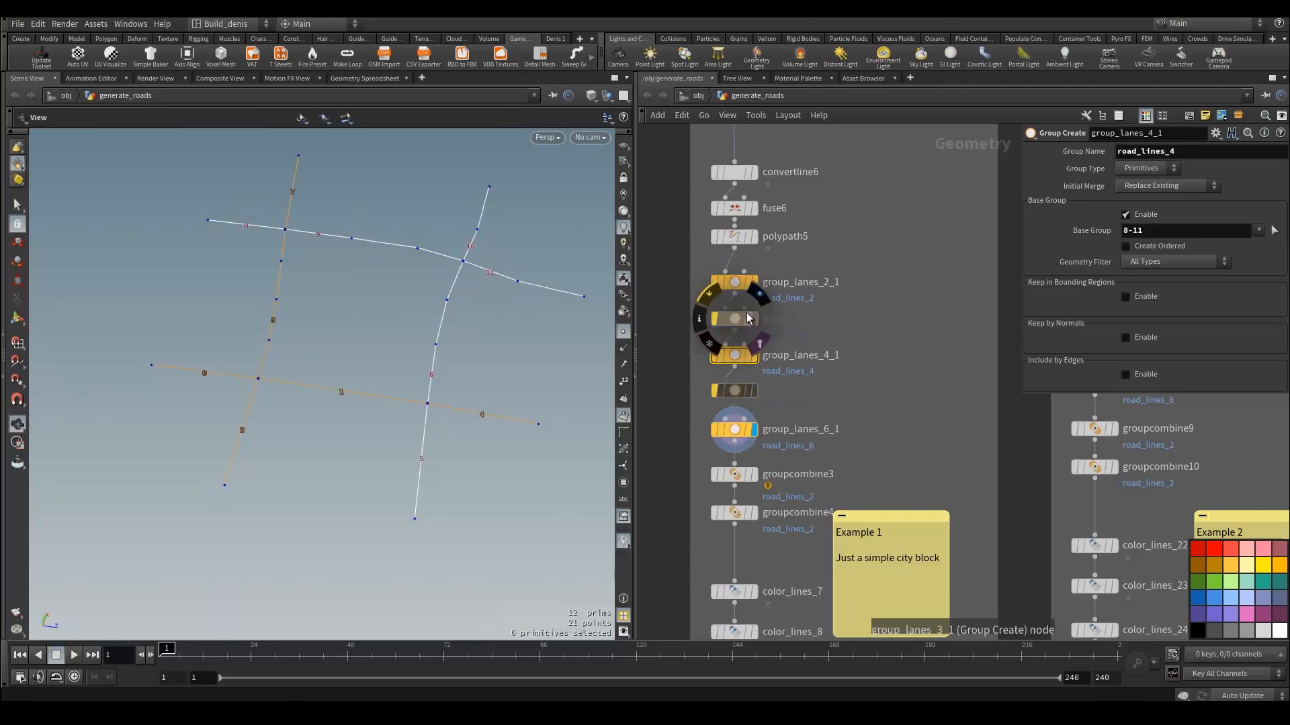
# Step: Enable and display group_lanes_5_1, and set its base group to the road segment between the two eastern intersections
pyautogui.click(739, 392)
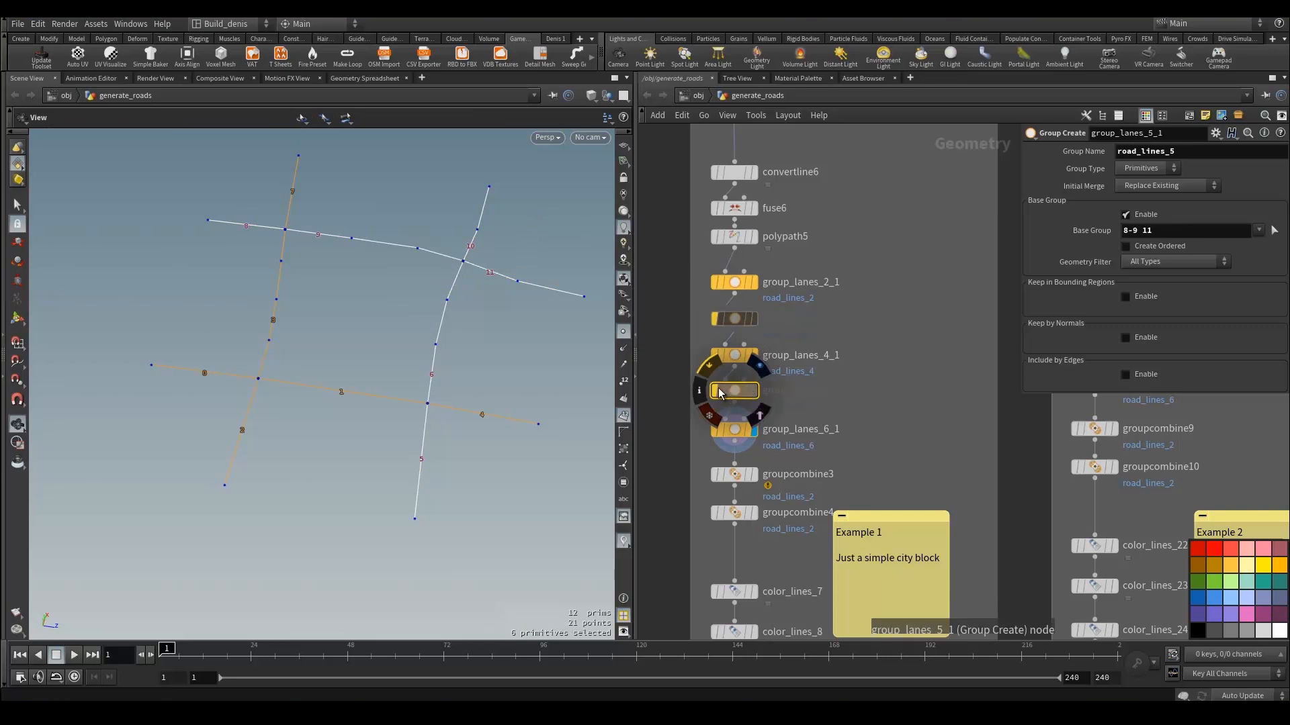
pyautogui.click(757, 391)
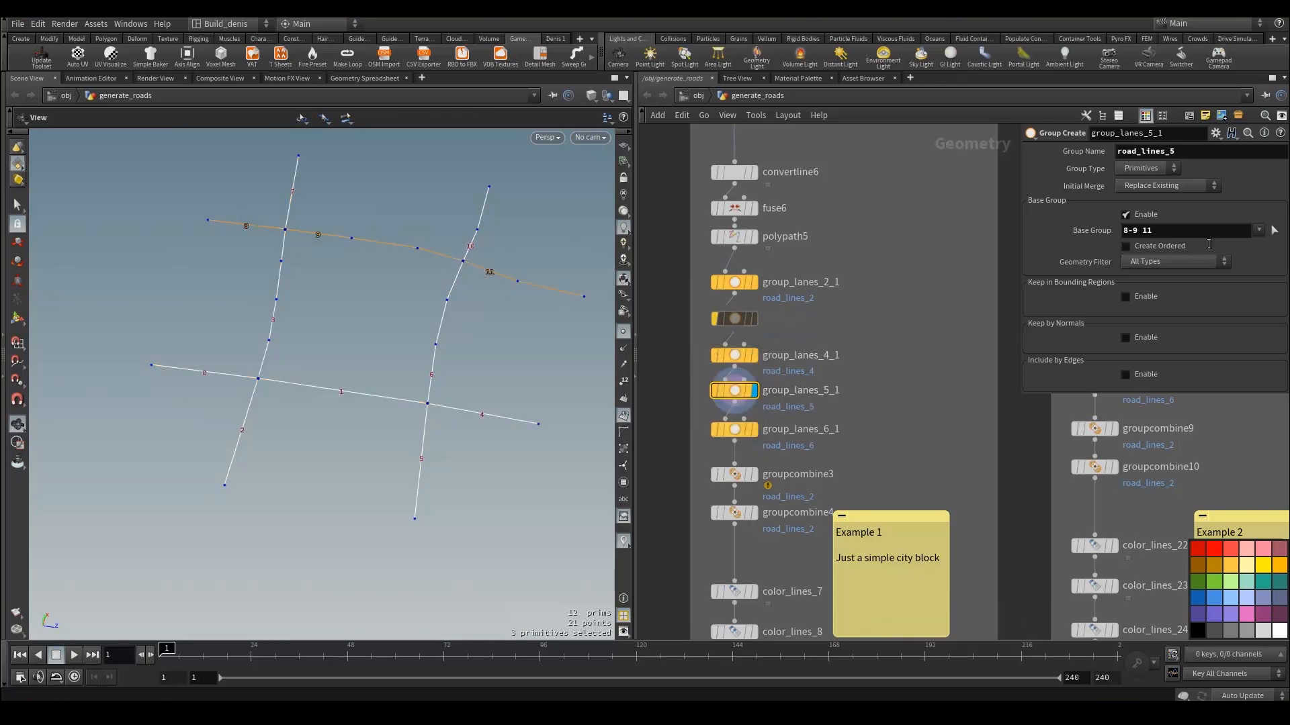
pyautogui.click(1274, 230)
pyautogui.moveTo(396, 306); pyautogui.dragTo(519, 359)
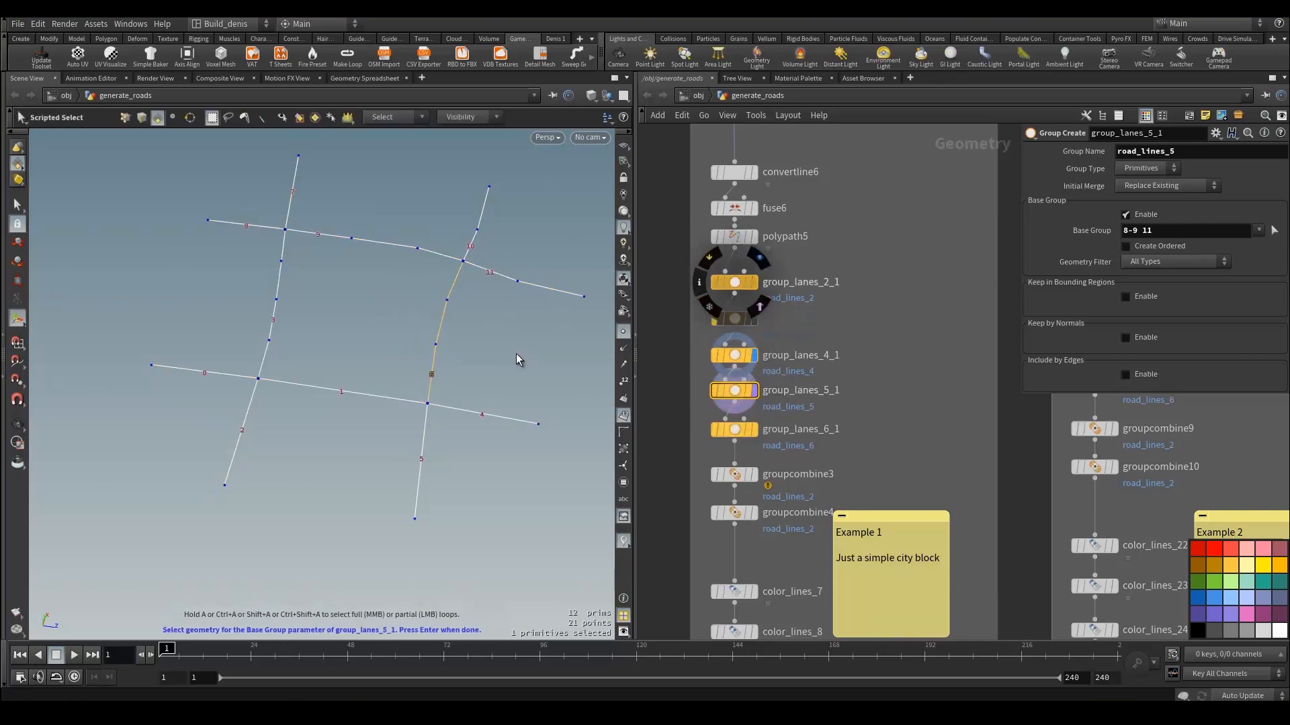
pyautogui.press('Return')
# Step: Select groupcombine3 and groupcombine4 to examine how the other road line groups are subtracted from road_lines_2
pyautogui.moveTo(873, 477); pyautogui.dragTo(891, 330, button='middle')
pyautogui.moveTo(689, 306); pyautogui.dragTo(804, 411)
pyautogui.moveTo(803, 417); pyautogui.dragTo(768, 359, button='middle')
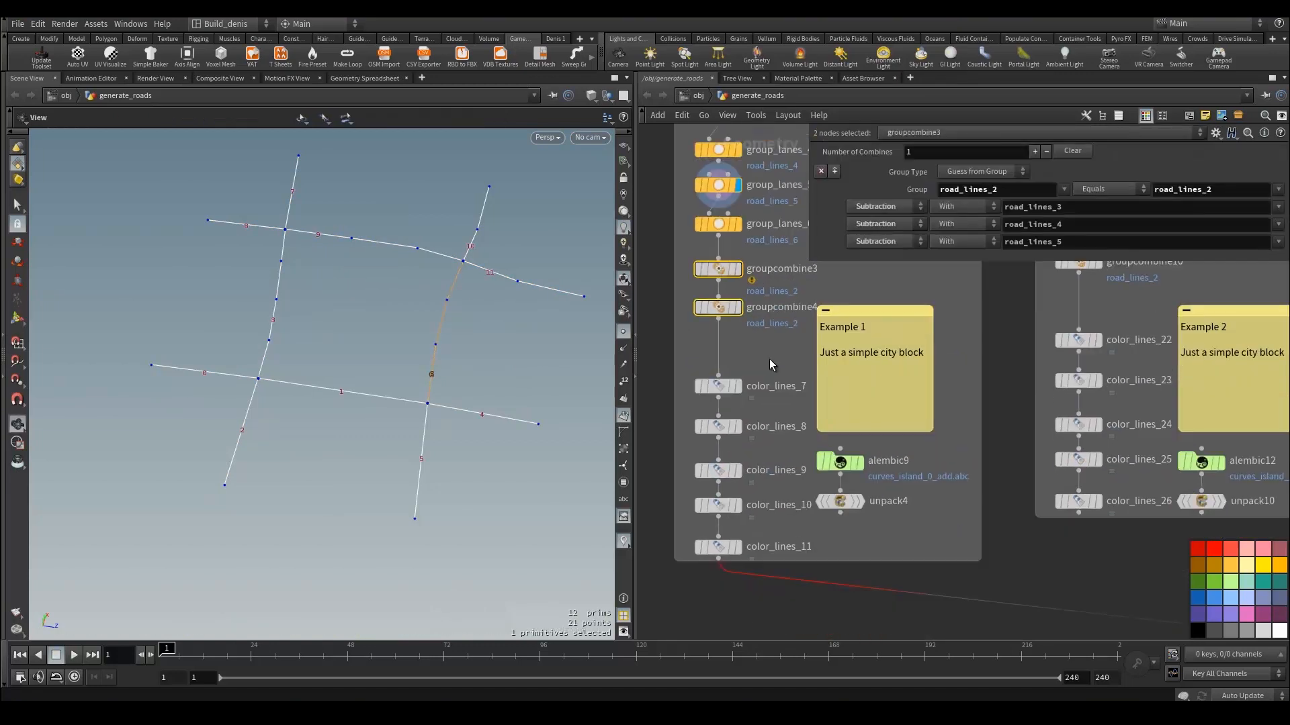
# Step: Display color_lines_11, select the color_lines_7 to color_lines_11 nodes, and hide the primitive numbers to examine the curve colors
pyautogui.moveTo(746, 545)
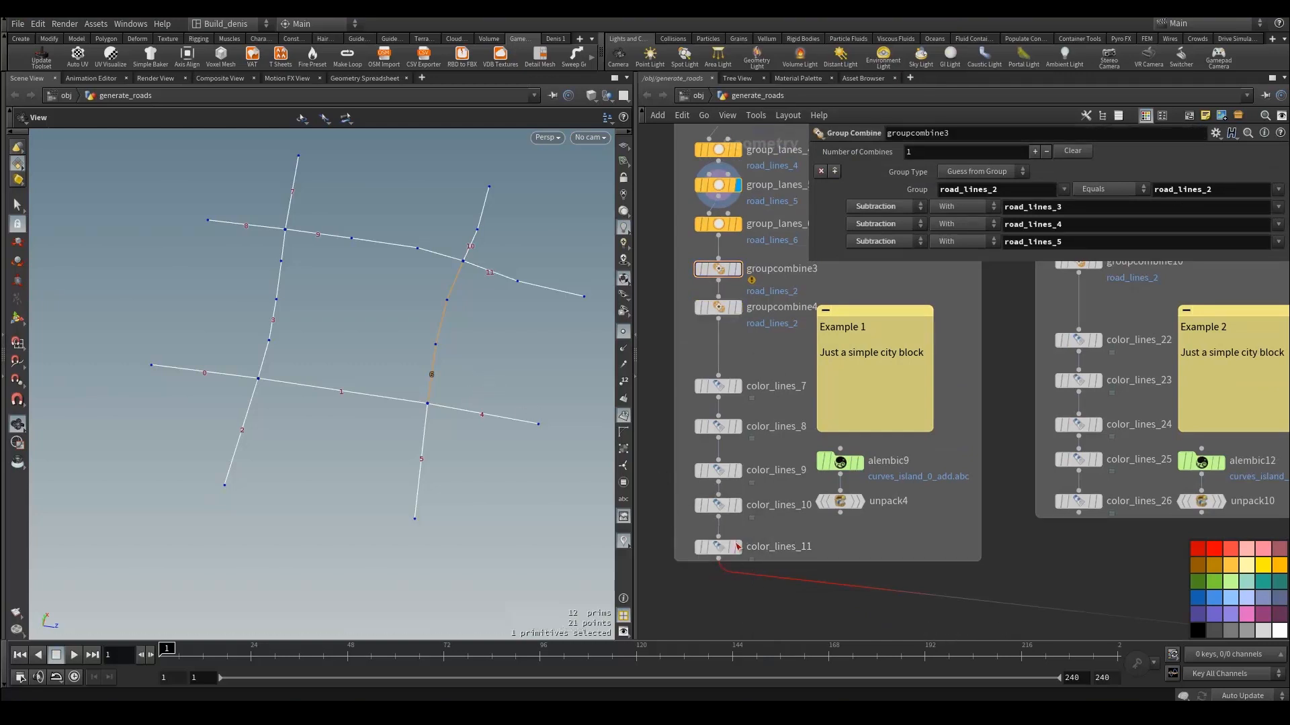
pyautogui.click(719, 548)
pyautogui.moveTo(656, 351); pyautogui.dragTo(778, 597)
pyautogui.moveTo(323, 373); pyautogui.dragTo(398, 397)
pyautogui.click(623, 415)
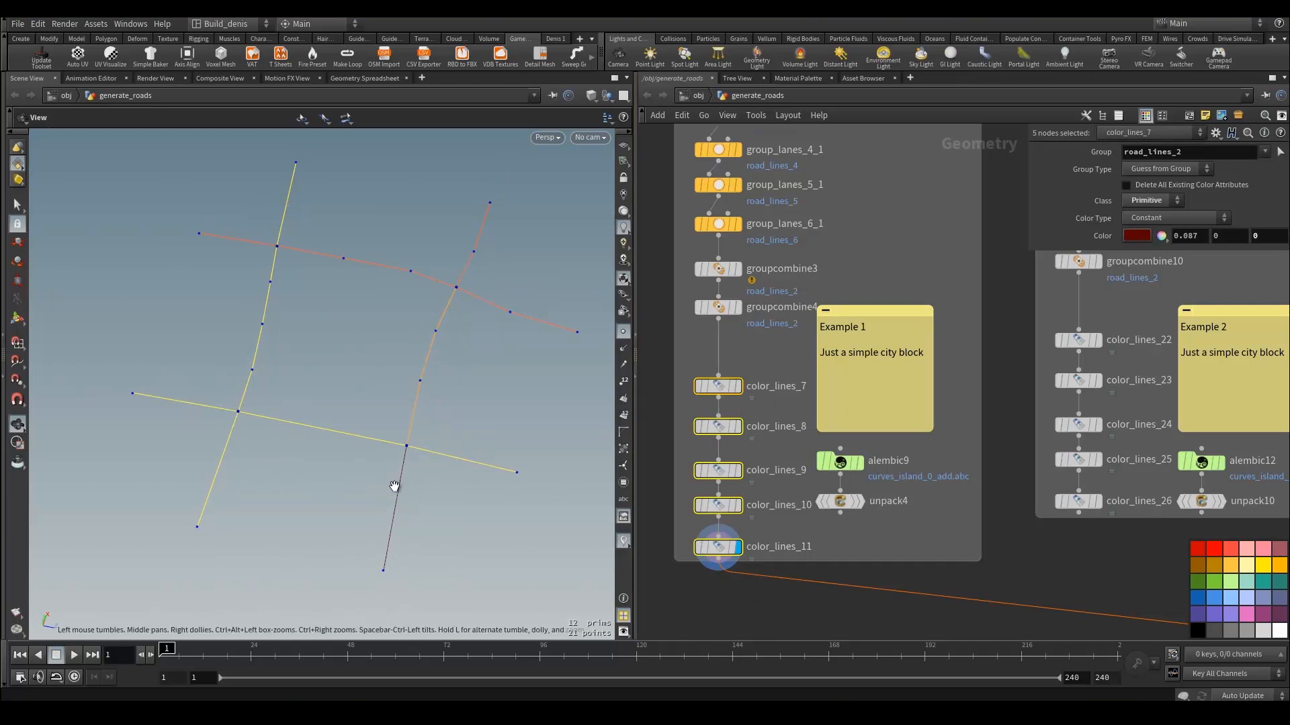
pyautogui.moveTo(399, 469); pyautogui.dragTo(432, 406)
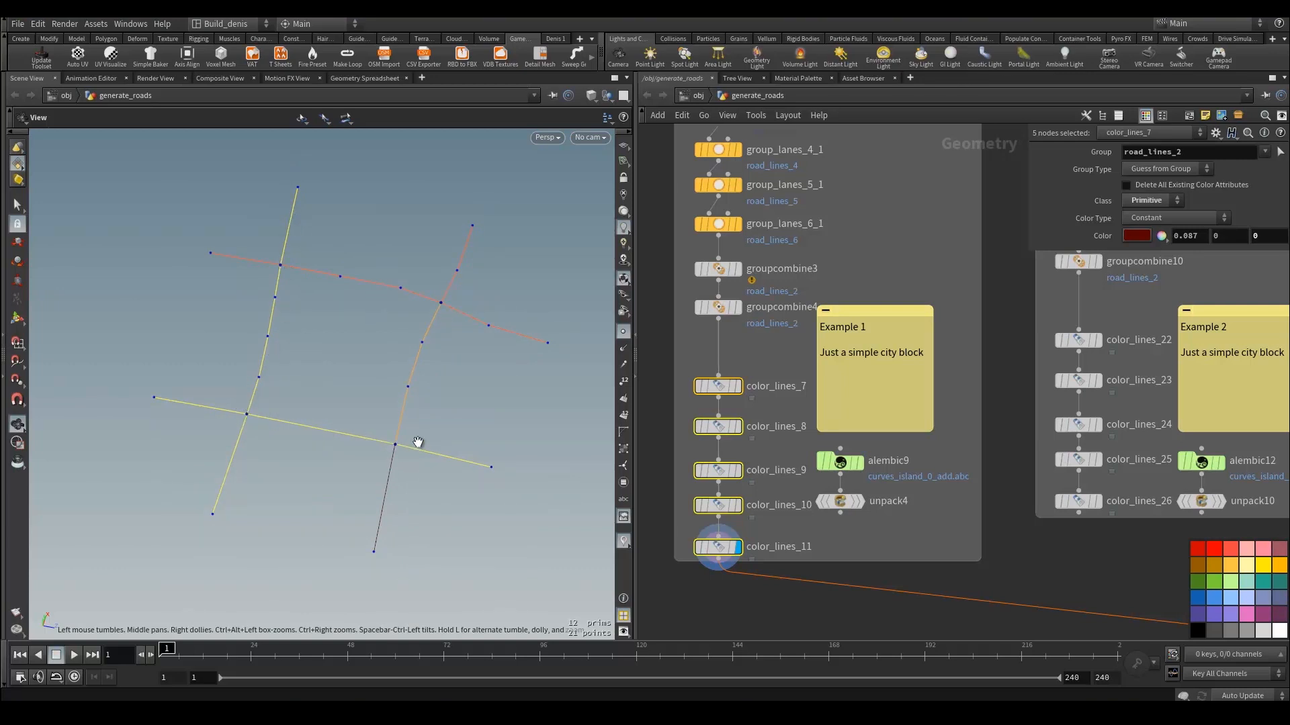
# Step: Display group_lanes_6_1 to check the road_lines_6 curves, and return the display to color_lines_11
pyautogui.click(736, 224)
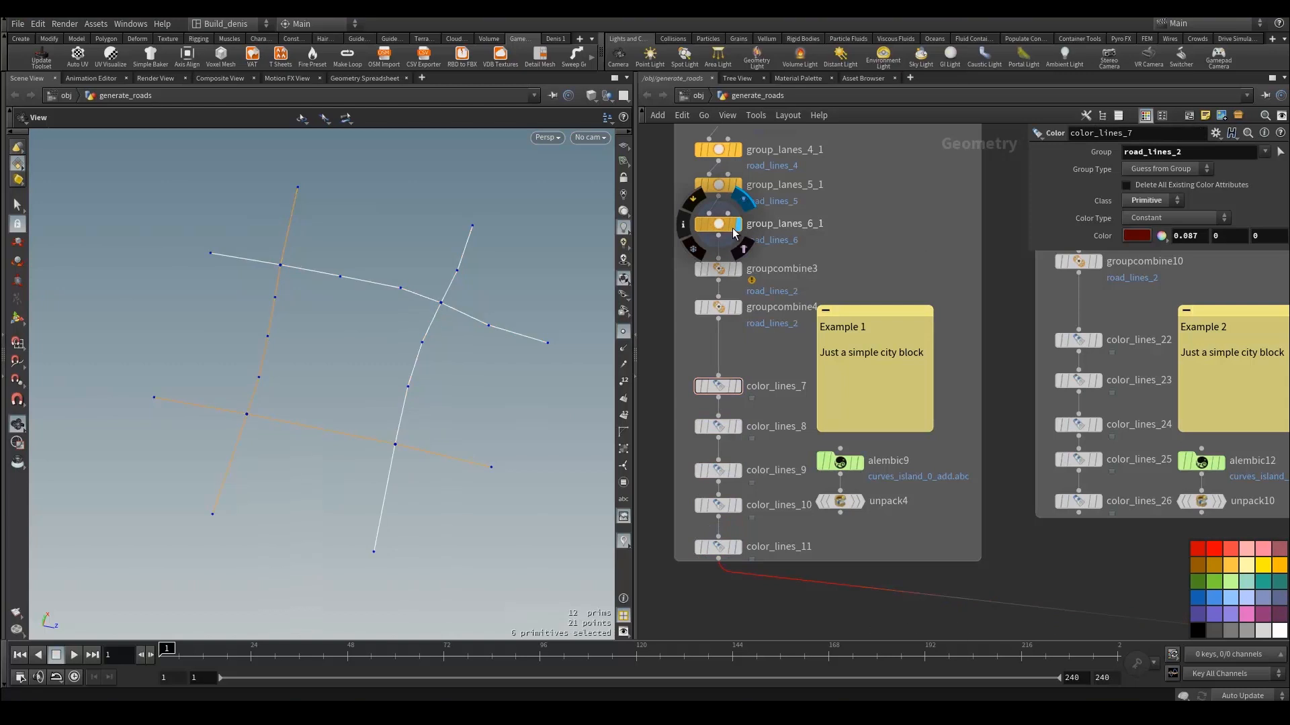
pyautogui.click(722, 224)
pyautogui.click(736, 547)
pyautogui.click(722, 547)
# Step: Display the alembic9 import and its unpack4 output to examine the additional curves of Example 1
pyautogui.scroll(-5, 1038, 570)
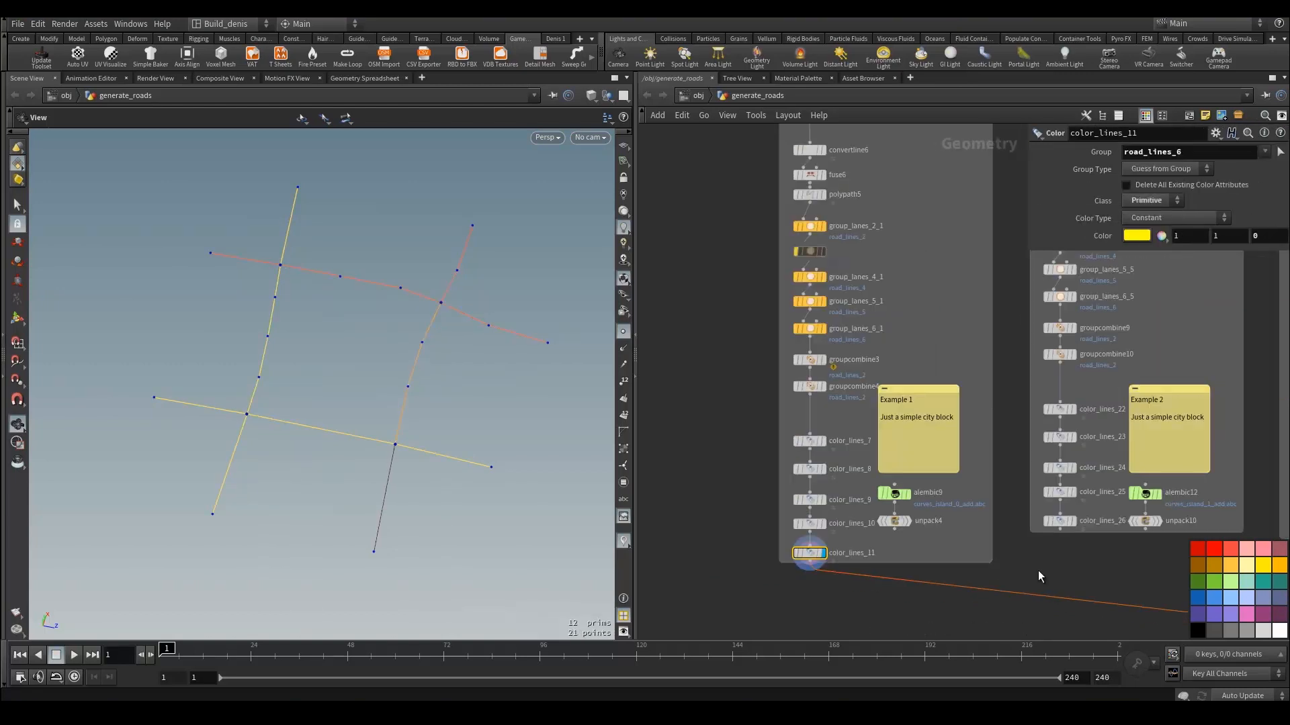
pyautogui.scroll(3, 801, 441)
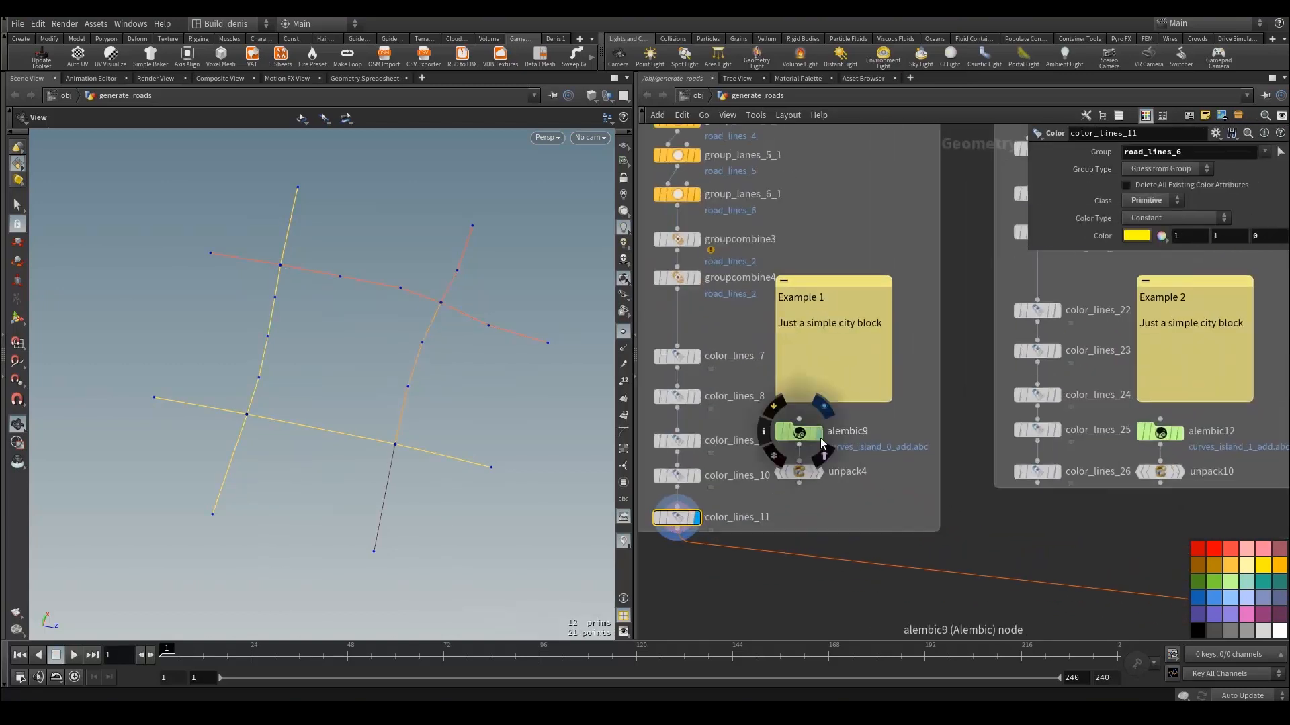
pyautogui.click(817, 435)
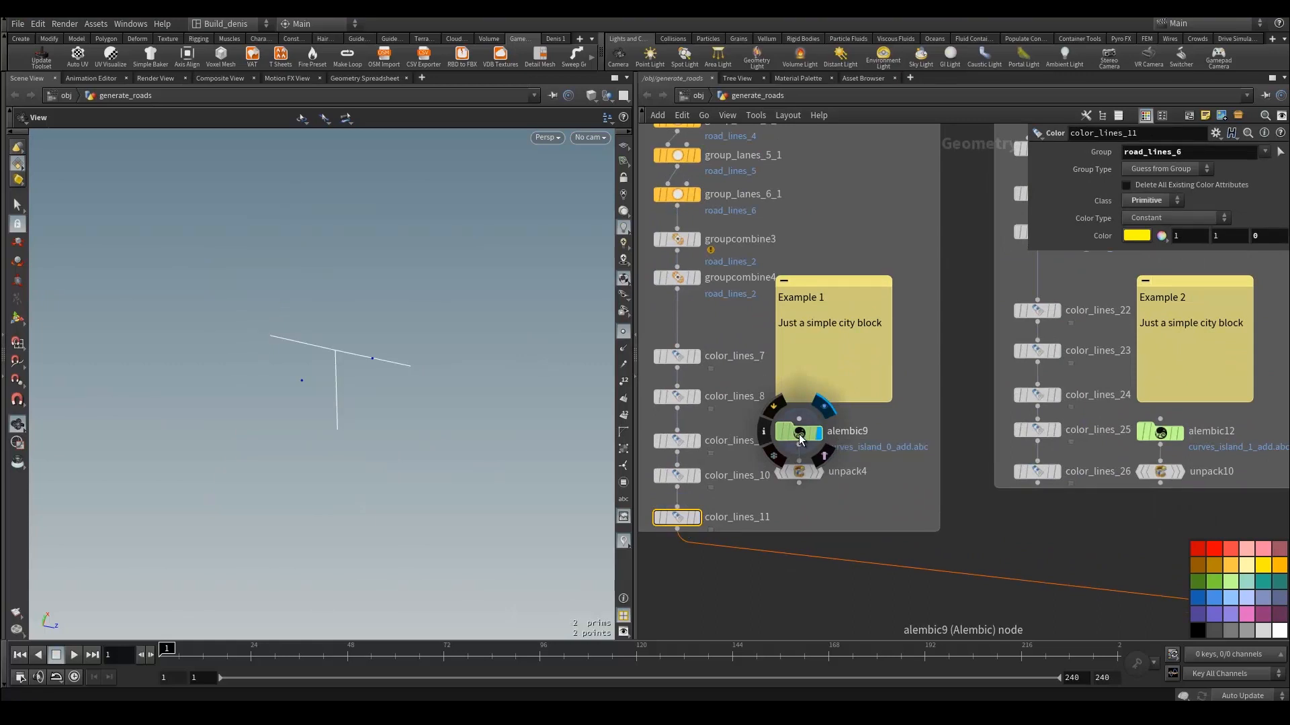
pyautogui.click(817, 472)
pyautogui.click(799, 472)
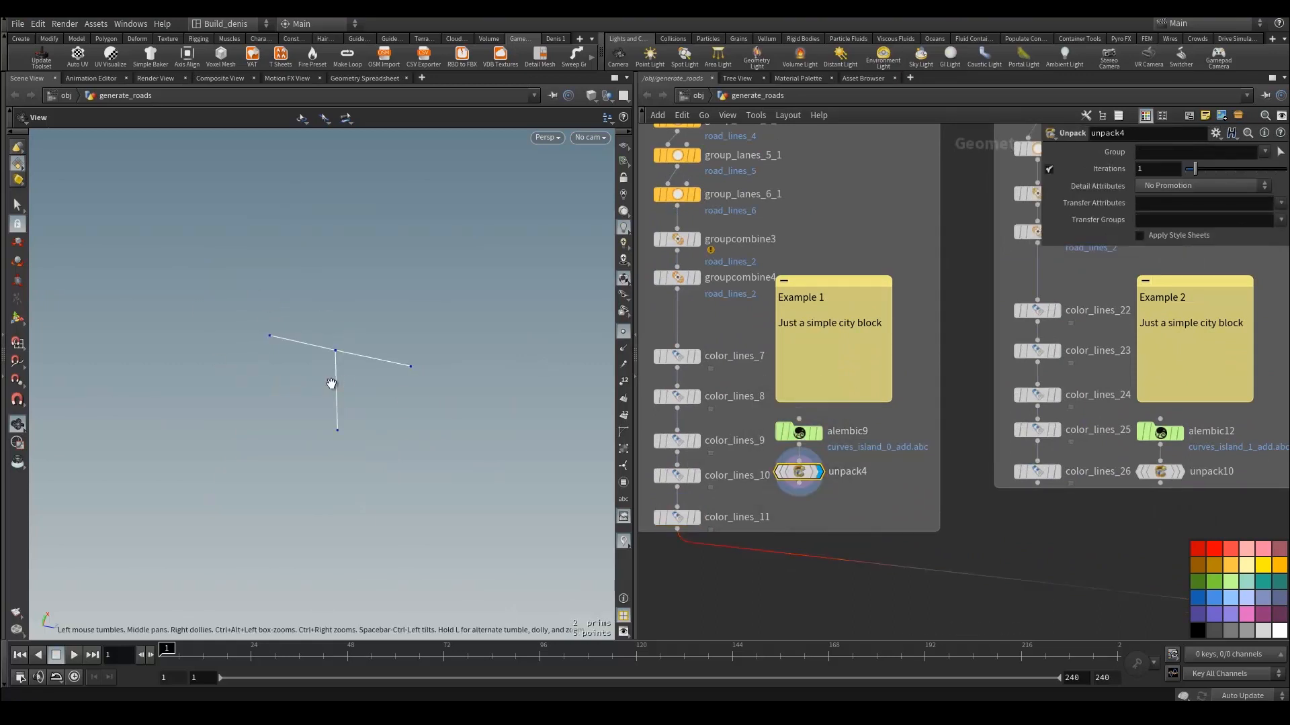
# Step: Switch the display from color_lines_11 to generate_roads_geo and examine the roads generated from the colored curves
pyautogui.click(695, 518)
pyautogui.click(678, 518)
pyautogui.scroll(-3, 878, 548)
pyautogui.moveTo(988, 550); pyautogui.dragTo(712, 431, button='middle')
pyautogui.scroll(2, 962, 468)
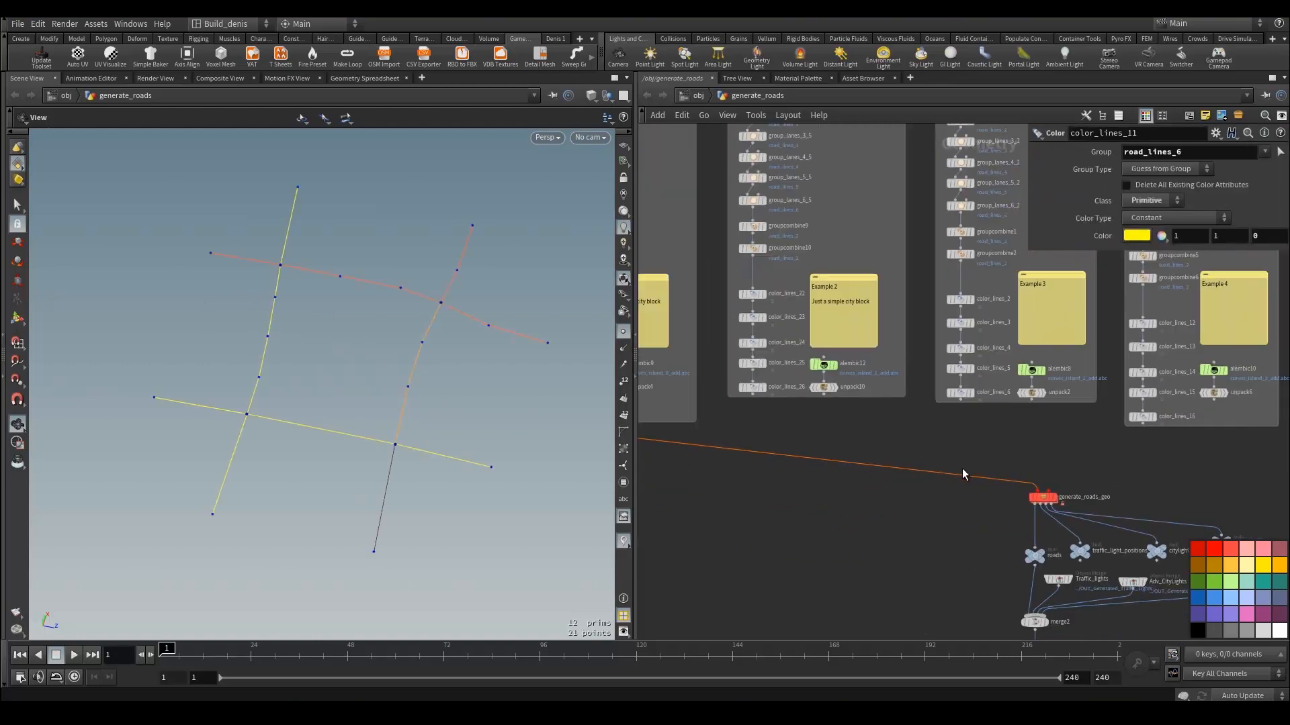
pyautogui.scroll(2, 860, 430)
pyautogui.moveTo(860, 430); pyautogui.dragTo(798, 417, button='middle')
pyautogui.moveTo(1048, 521)
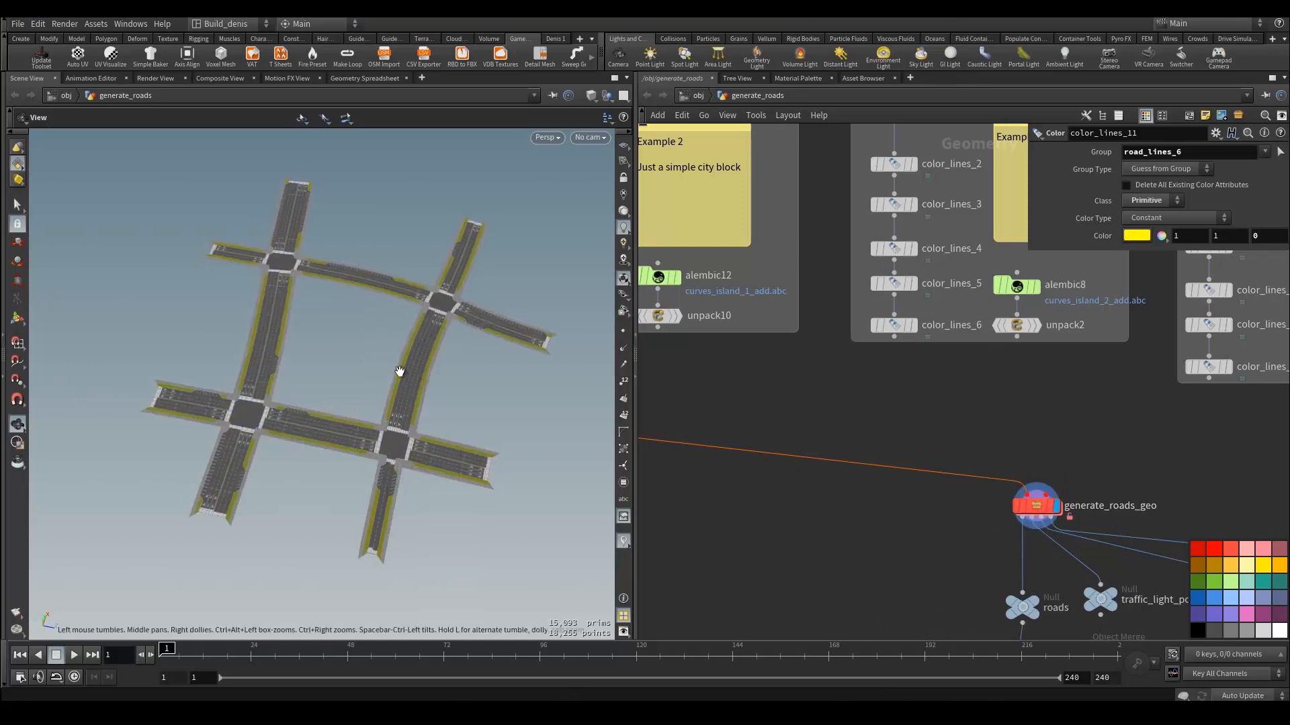
pyautogui.moveTo(294, 366); pyautogui.dragTo(323, 378)
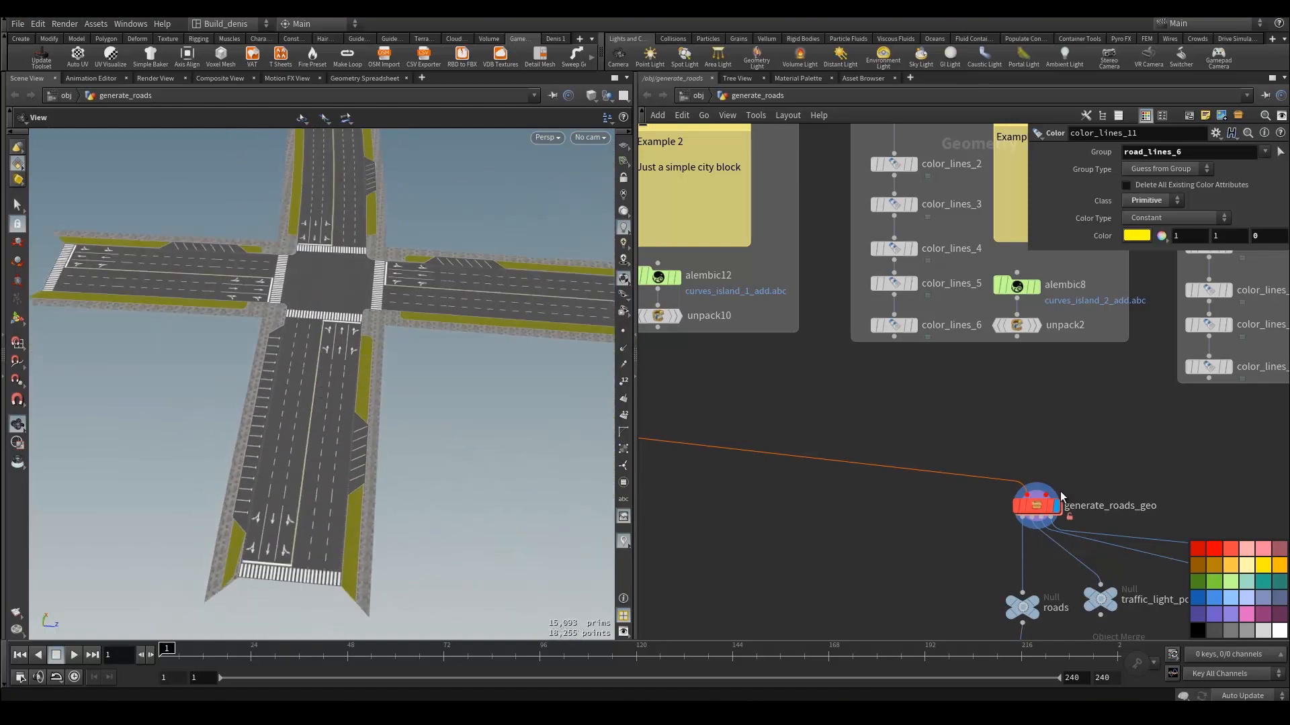
# Step: Open the generate_roads_geo parameters in a floating window and place it over the network editor
pyautogui.rightClick(1035, 505)
pyautogui.click(1215, 472)
pyautogui.moveTo(1101, 195); pyautogui.dragTo(876, 131)
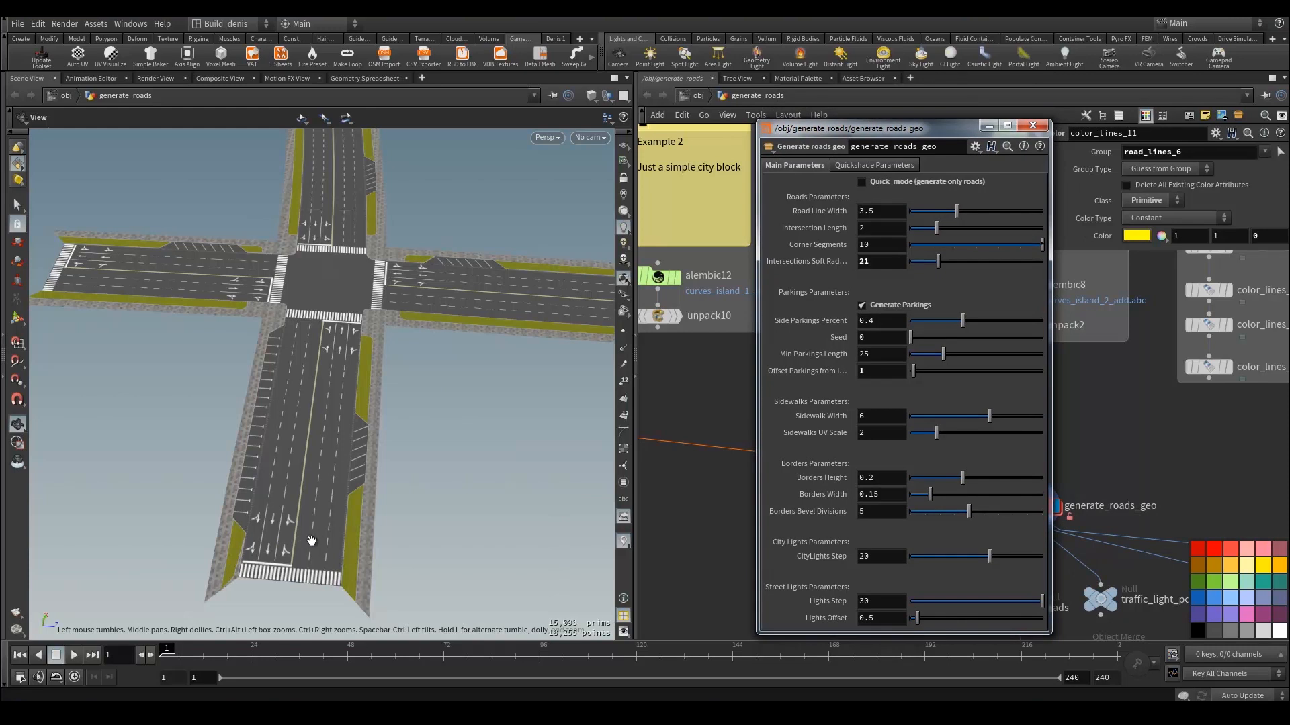
# Step: Examine the lane markings, crosswalks and side parking near a road intersection up close
pyautogui.moveTo(321, 364); pyautogui.dragTo(313, 410)
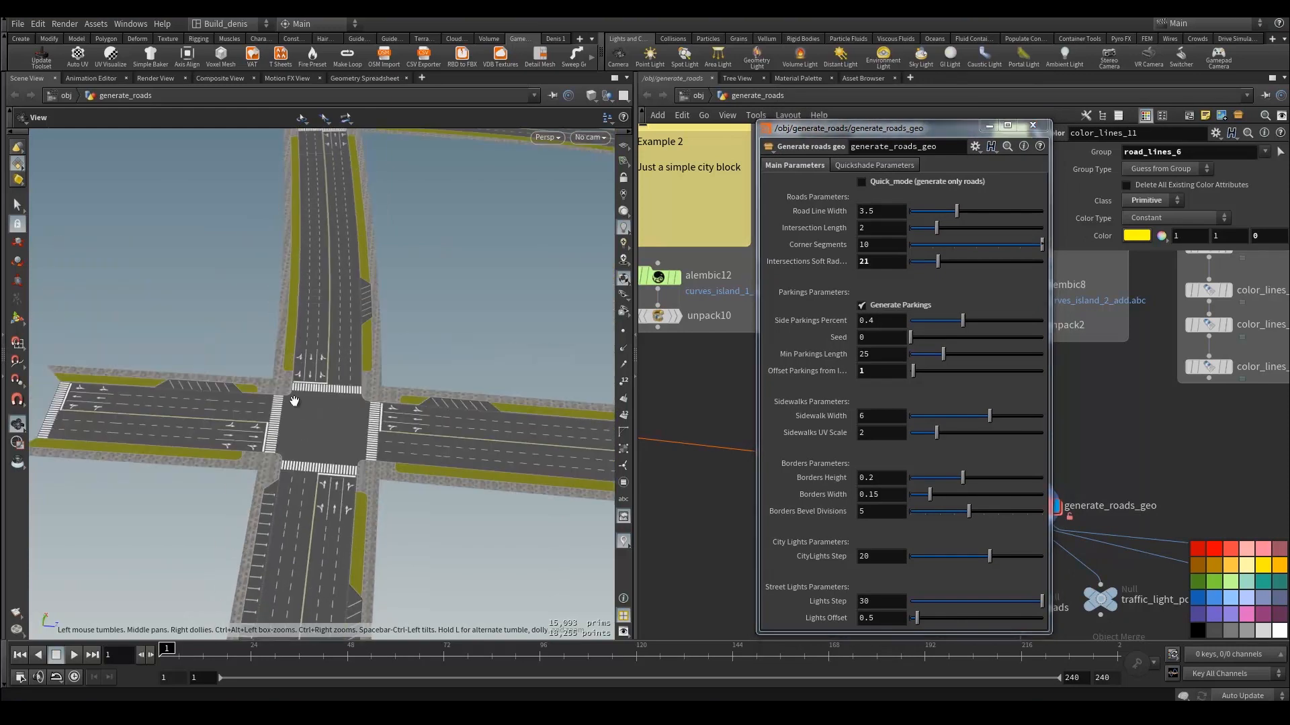
pyautogui.scroll(3, 306, 442)
pyautogui.moveTo(262, 447); pyautogui.dragTo(376, 403)
pyautogui.scroll(5, 416, 371)
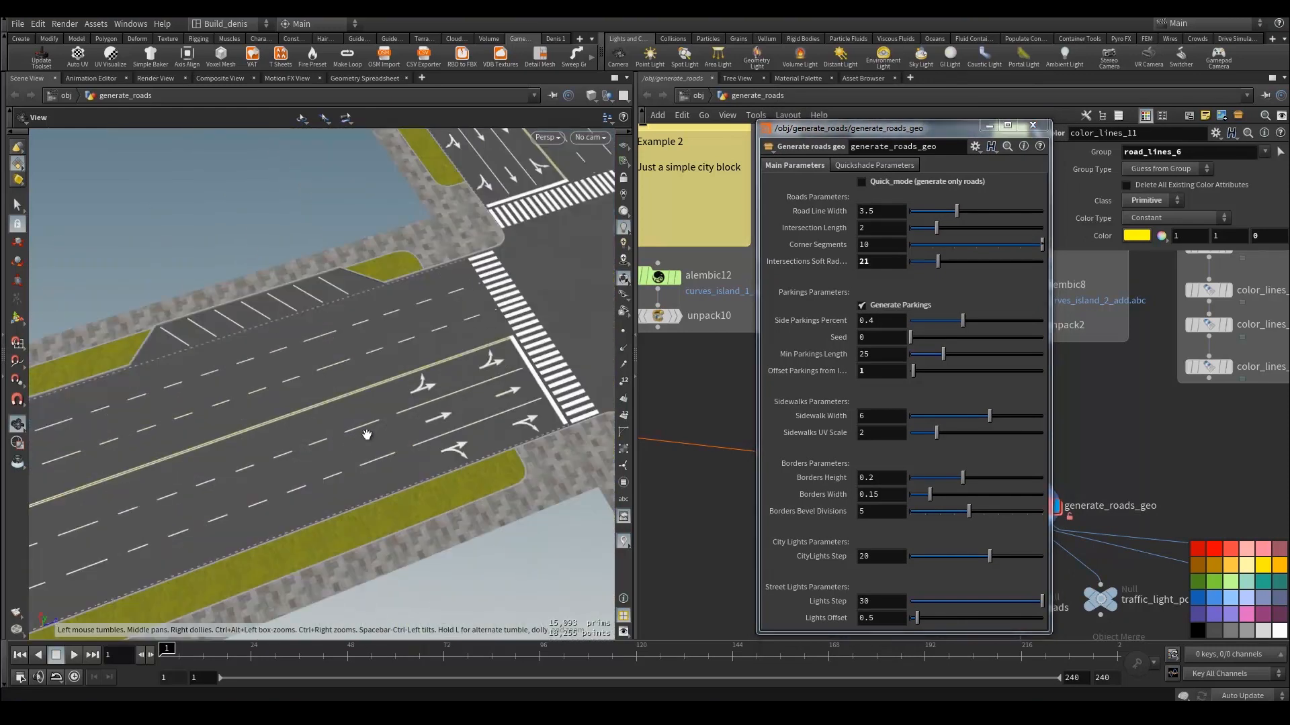
# Step: Examine the four-way intersections, crosswalks and side parkings of the generated roads from several distances and angles
pyautogui.scroll(-5, 392, 356)
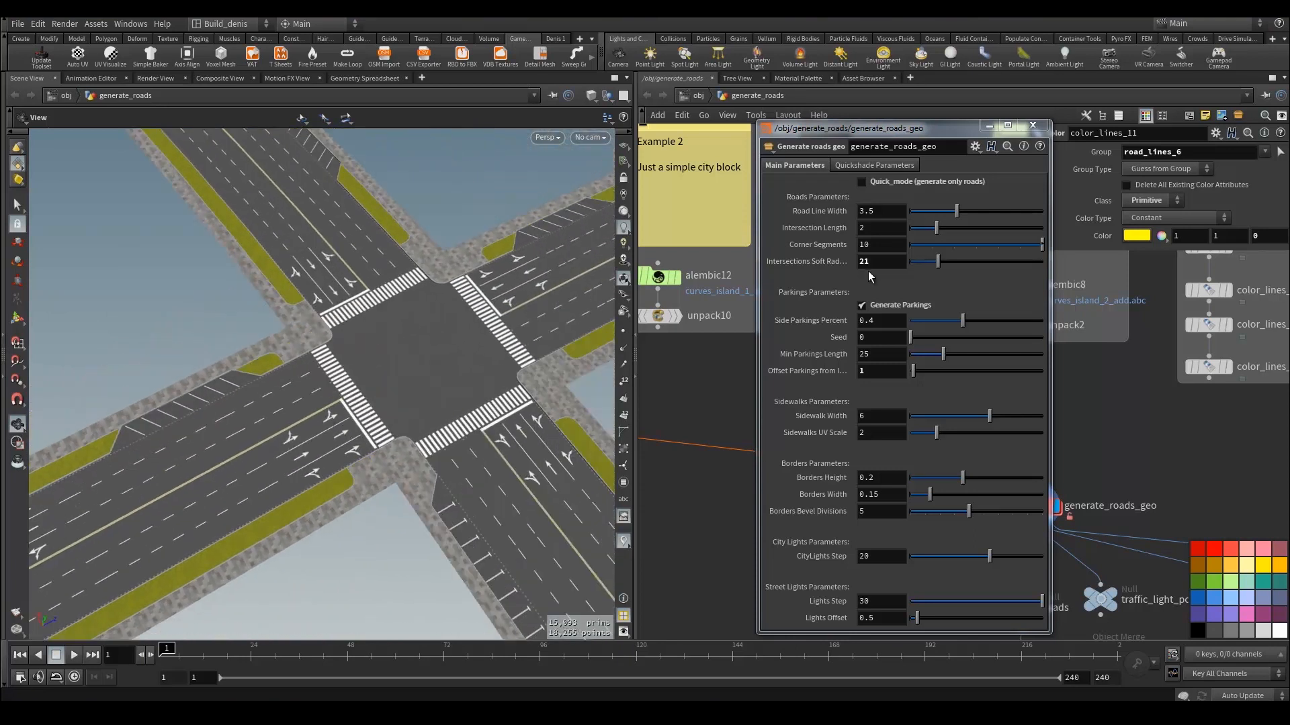
pyautogui.moveTo(440, 308); pyautogui.dragTo(366, 381)
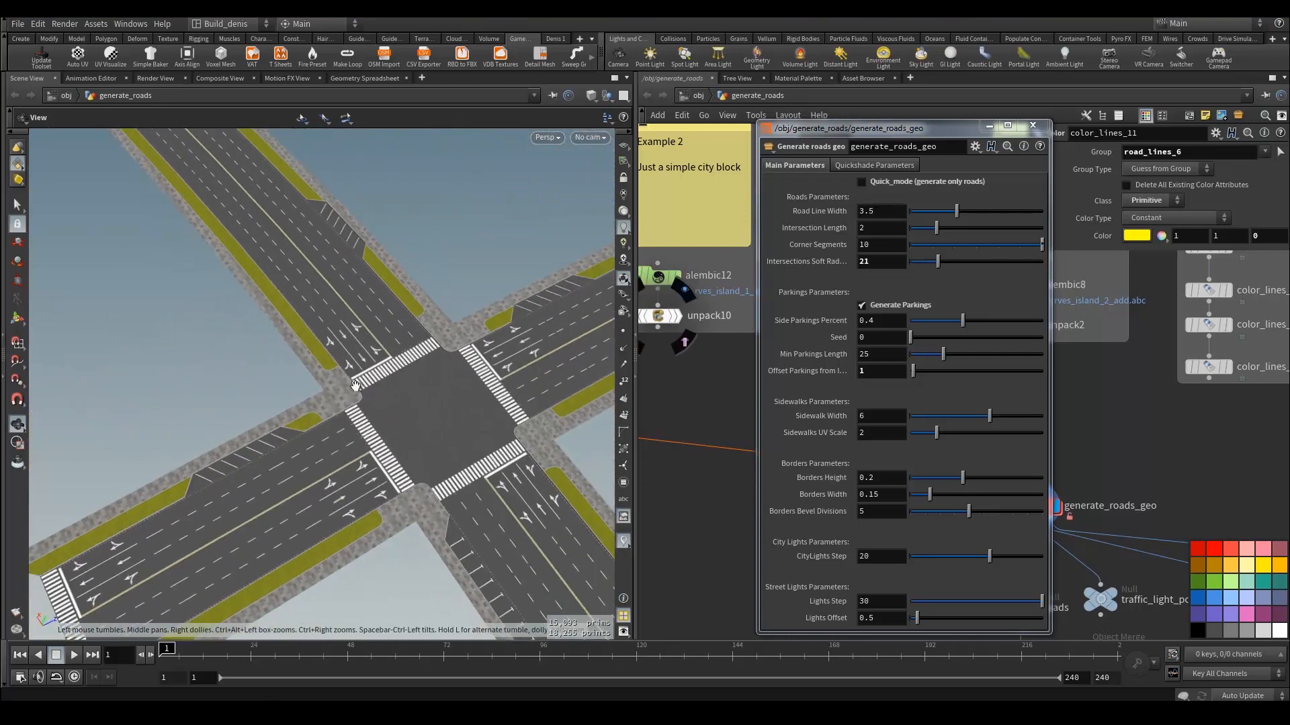
pyautogui.scroll(10, 298, 419)
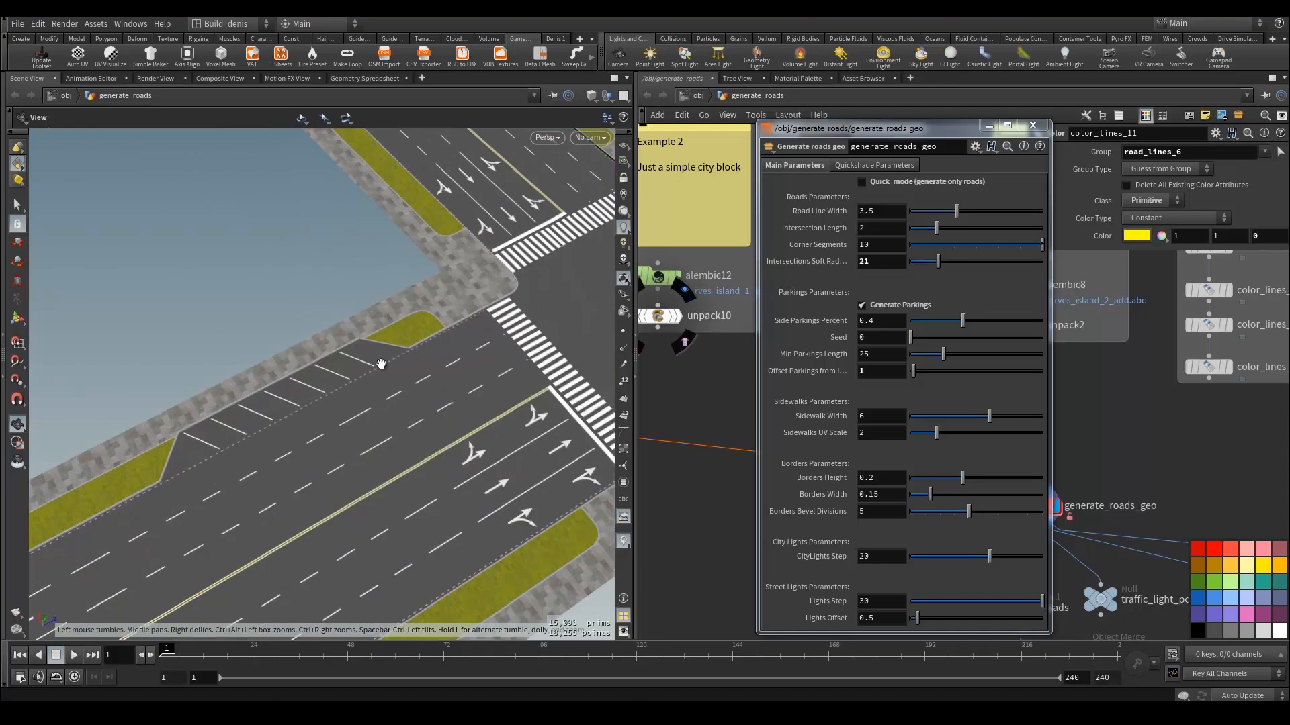
pyautogui.scroll(-8, 482, 361)
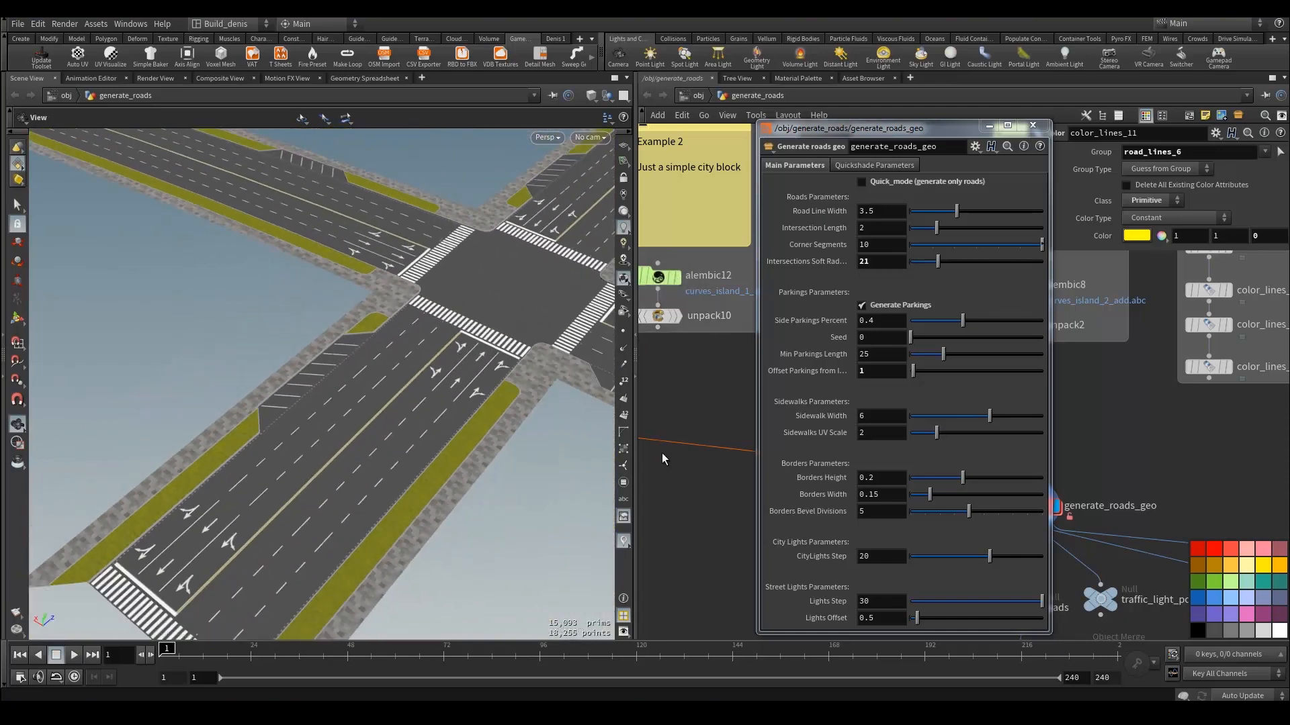
pyautogui.scroll(-5, 663, 425)
pyautogui.moveTo(545, 330); pyautogui.dragTo(577, 376)
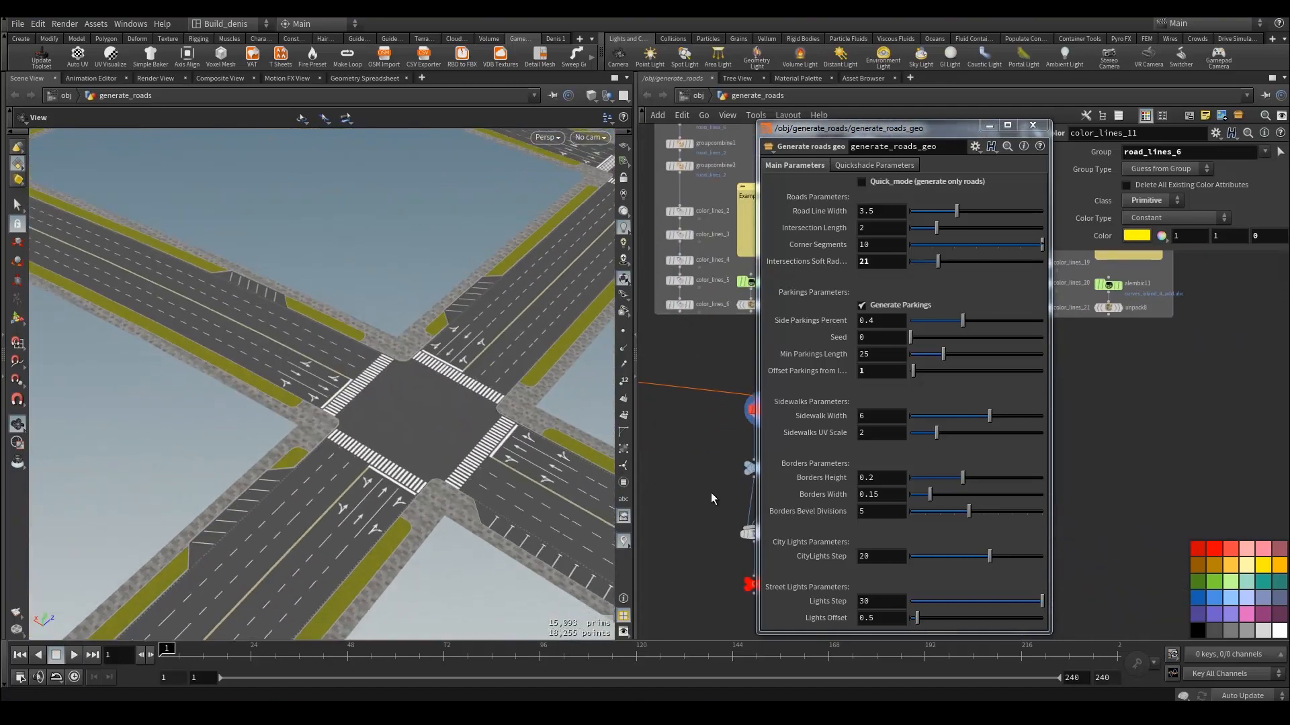
# Step: Display the FINAL_OUTPUT node and shift the floating parameters window slightly aside
pyautogui.scroll(6, 710, 482)
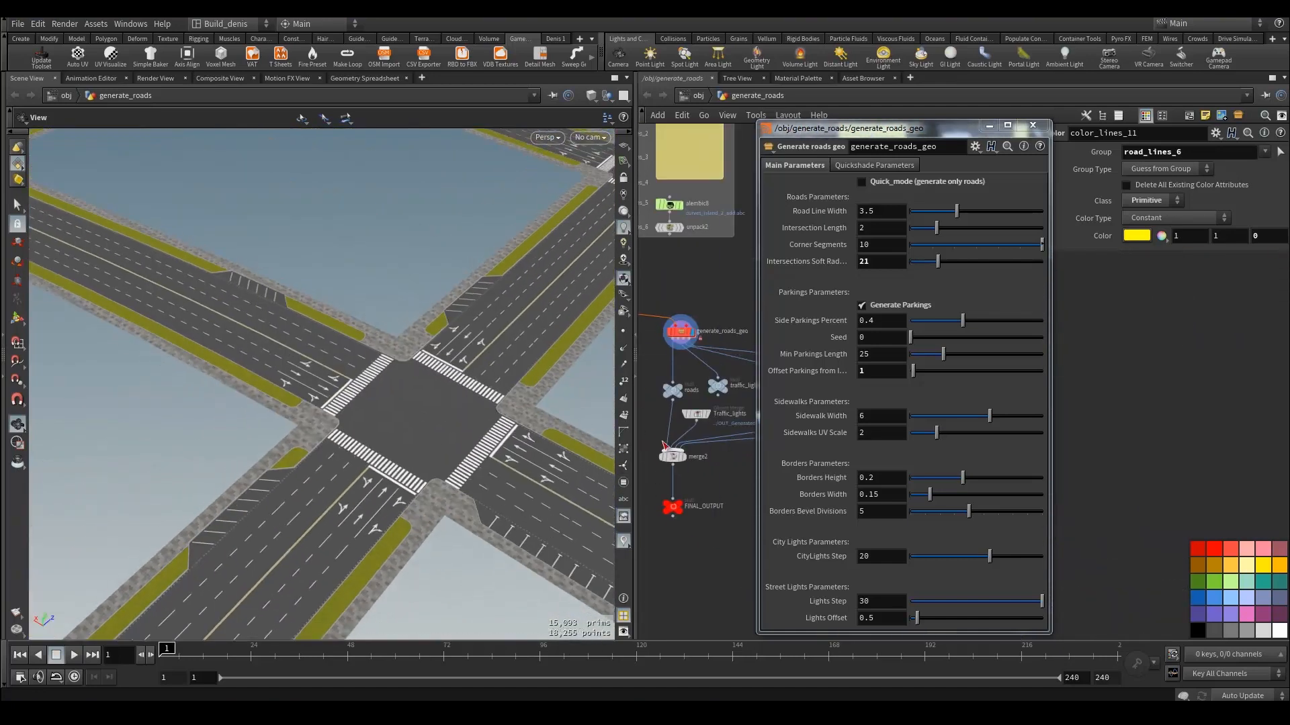
pyautogui.click(672, 519)
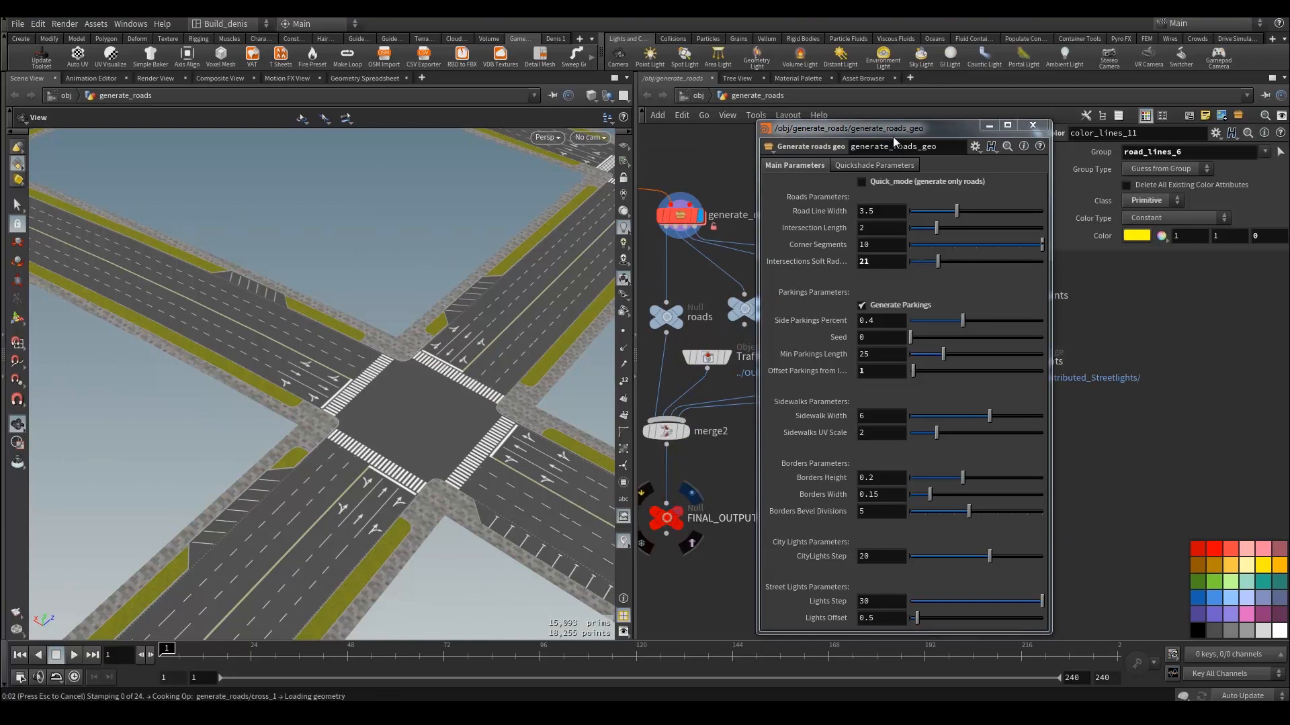
pyautogui.moveTo(884, 136); pyautogui.dragTo(902, 133)
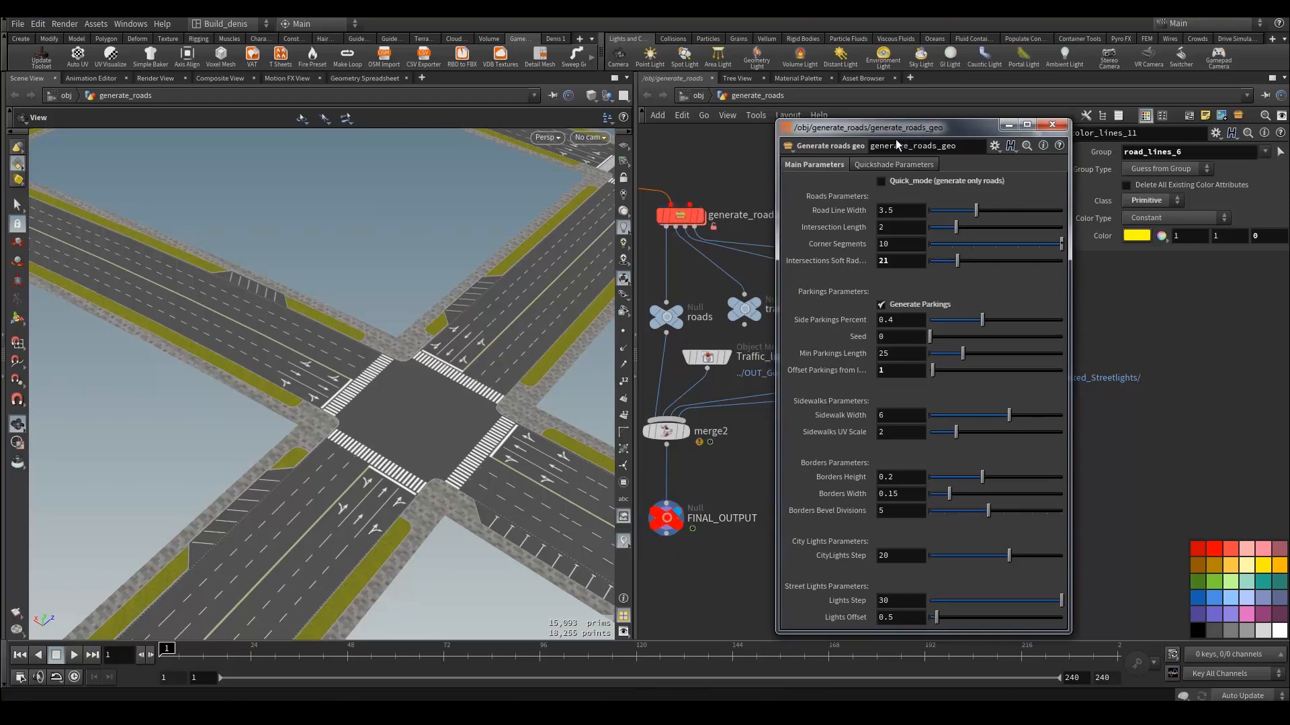
# Step: Examine the traffic lights, road signs and lane arrows placed around a large intersection of the final output
pyautogui.moveTo(413, 430); pyautogui.dragTo(432, 386, button='right')
pyautogui.moveTo(432, 387); pyautogui.dragTo(423, 374)
pyautogui.moveTo(403, 463); pyautogui.dragTo(409, 417, button='middle')
pyautogui.moveTo(409, 417); pyautogui.dragTo(430, 462, button='right')
pyautogui.moveTo(450, 360); pyautogui.dragTo(369, 441, button='middle')
pyautogui.moveTo(407, 416); pyautogui.dragTo(360, 399)
pyautogui.moveTo(421, 391); pyautogui.dragTo(284, 532, button='middle')
pyautogui.moveTo(284, 532); pyautogui.dragTo(396, 443)
pyautogui.moveTo(396, 443); pyautogui.dragTo(432, 409, button='right')
pyautogui.moveTo(431, 409); pyautogui.dragTo(264, 465)
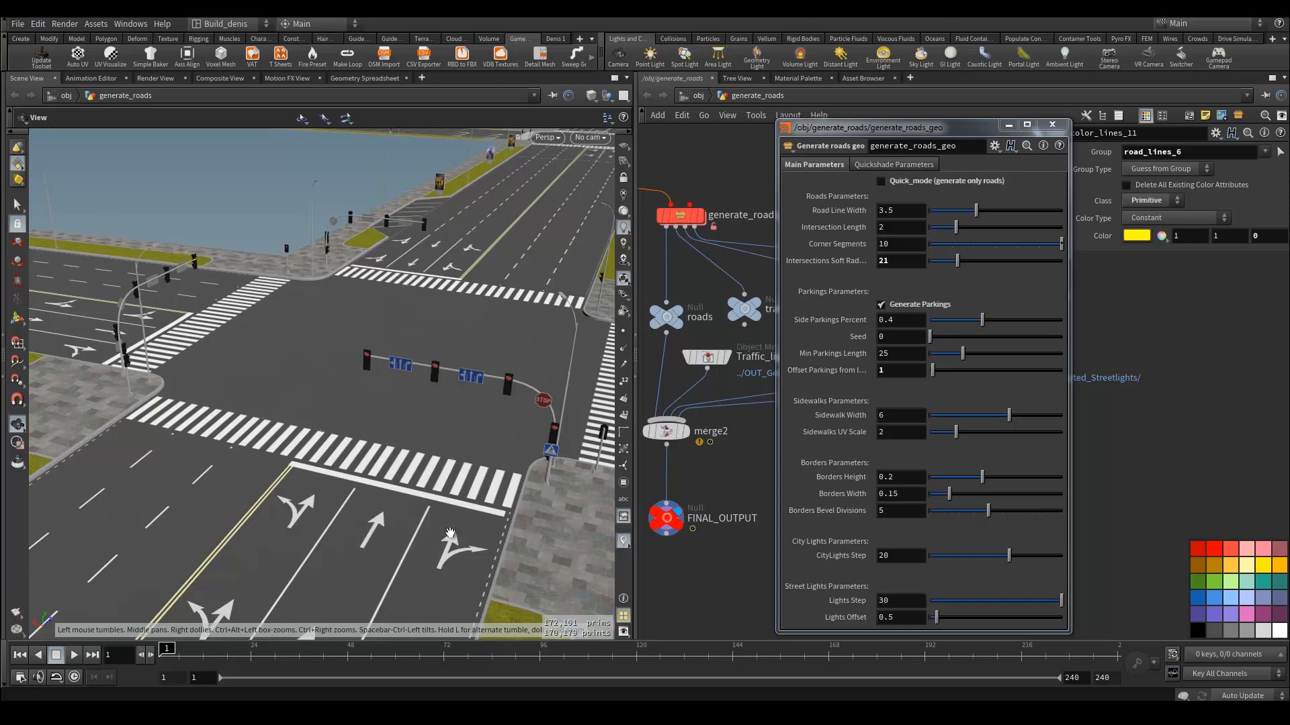
pyautogui.moveTo(347, 507); pyautogui.dragTo(460, 438)
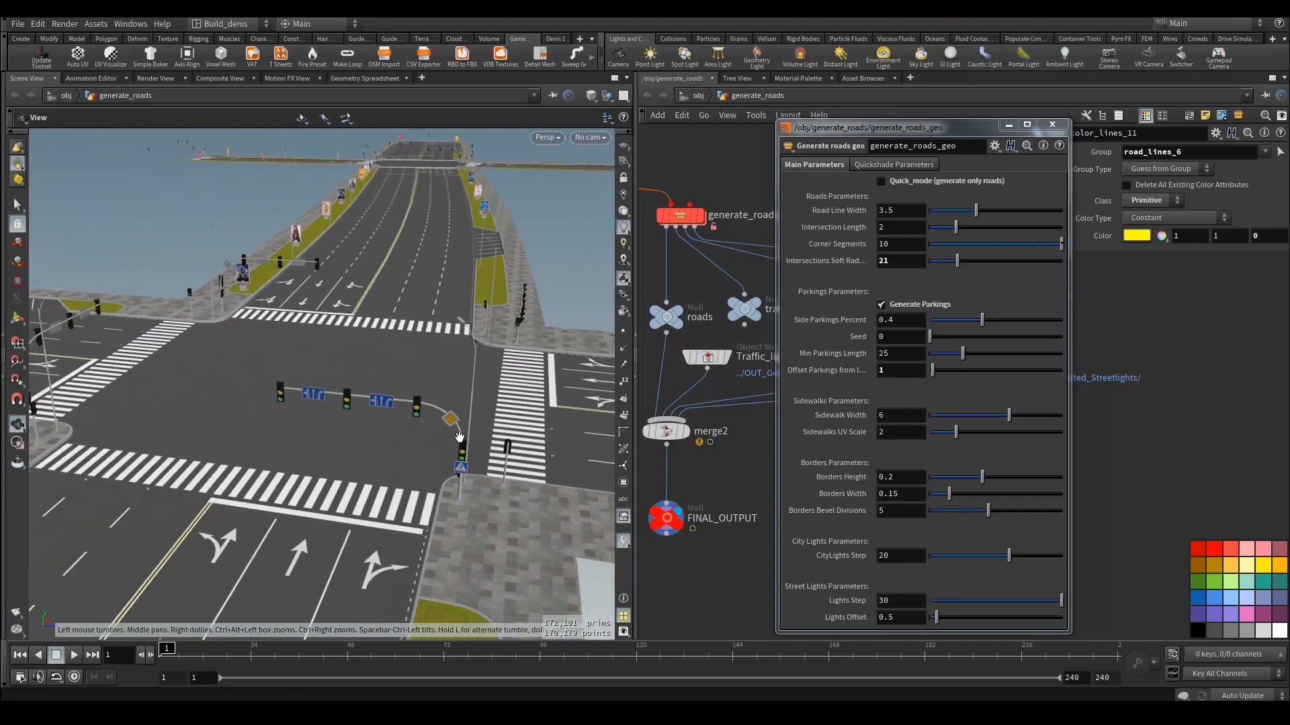
pyautogui.scroll(2, 461, 436)
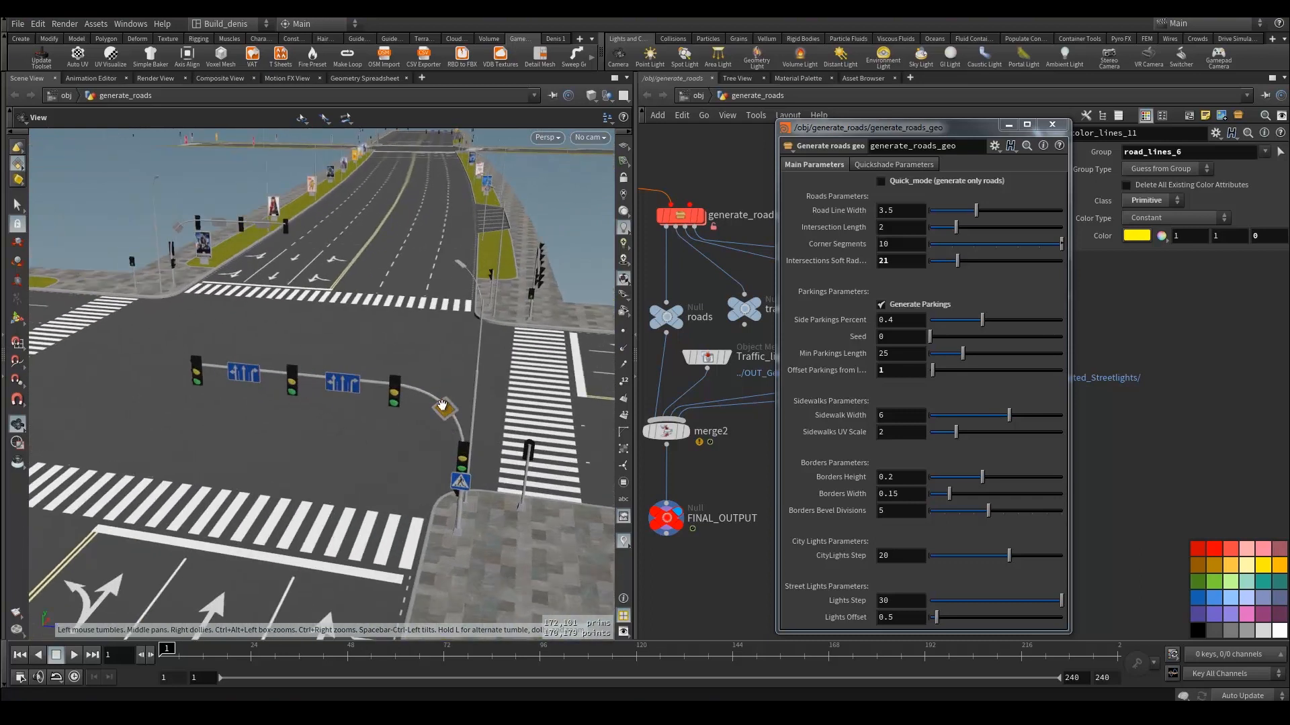
pyautogui.moveTo(399, 430); pyautogui.dragTo(241, 451)
pyautogui.moveTo(107, 594); pyautogui.dragTo(379, 461)
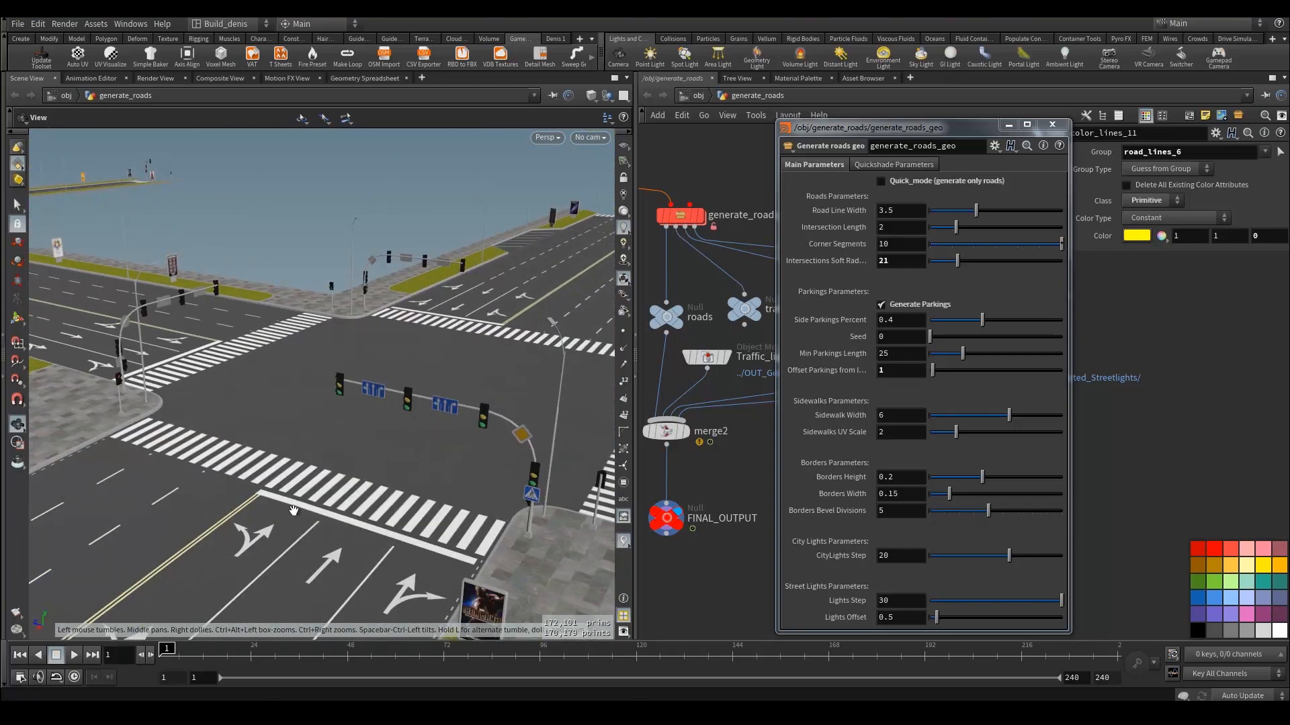
# Step: Examine the narrower road with the STOP marking and side parkings where it meets the main intersection
pyautogui.moveTo(393, 385); pyautogui.dragTo(332, 434)
pyautogui.scroll(-5, 377, 394)
pyautogui.scroll(10, 332, 433)
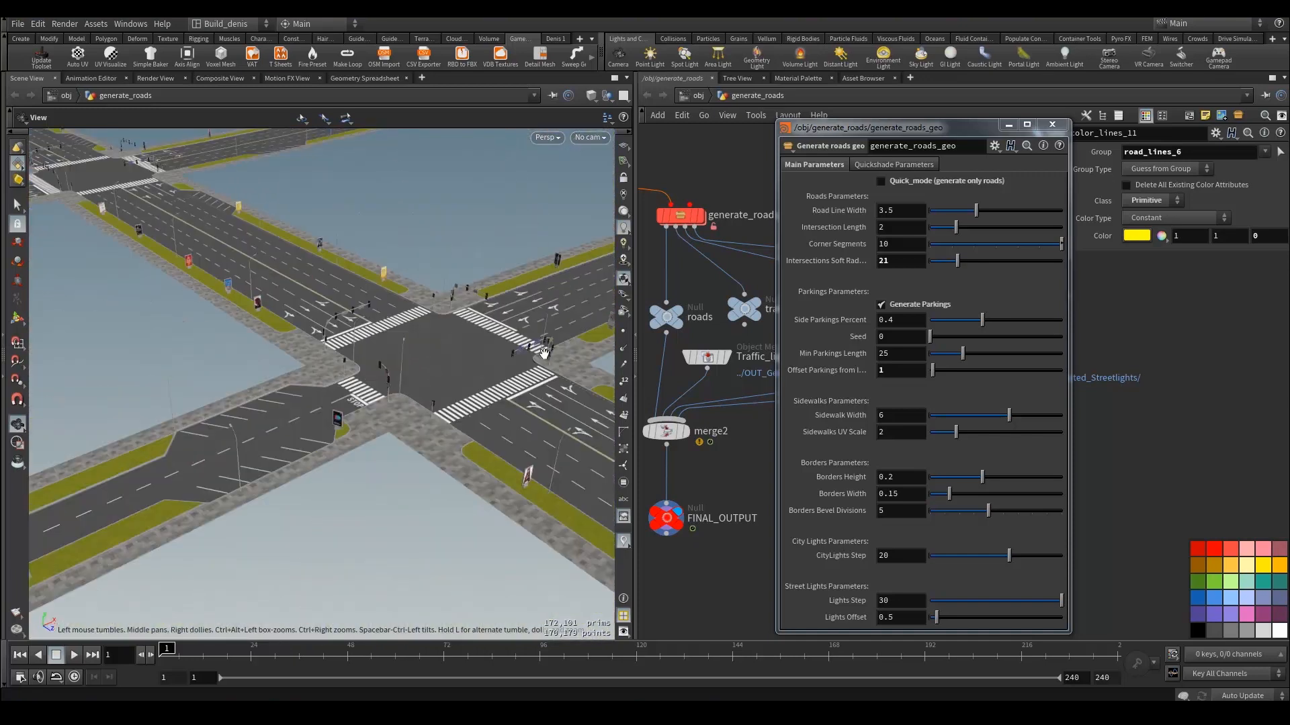
pyautogui.scroll(-5, 370, 375)
pyautogui.moveTo(403, 410); pyautogui.dragTo(449, 438)
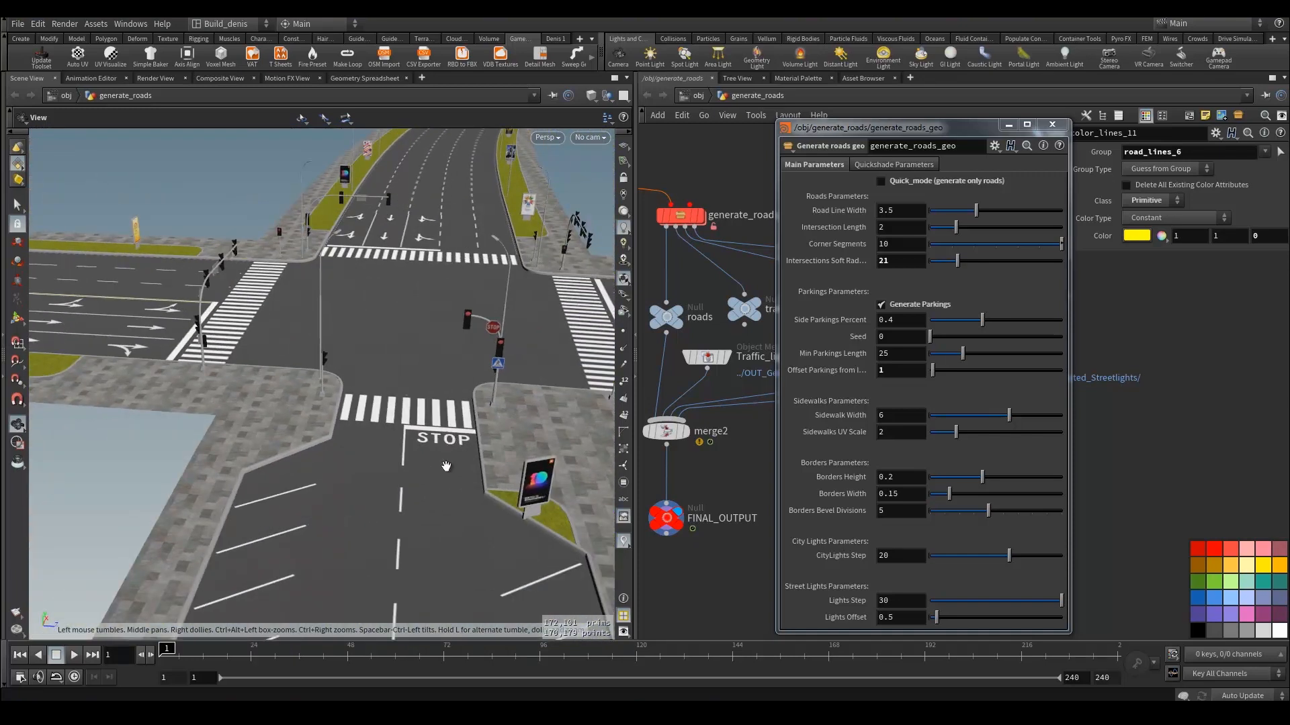
pyautogui.moveTo(470, 381); pyautogui.dragTo(289, 363)
pyautogui.scroll(-4, 376, 322)
pyautogui.moveTo(497, 296); pyautogui.dragTo(346, 417, button='middle')
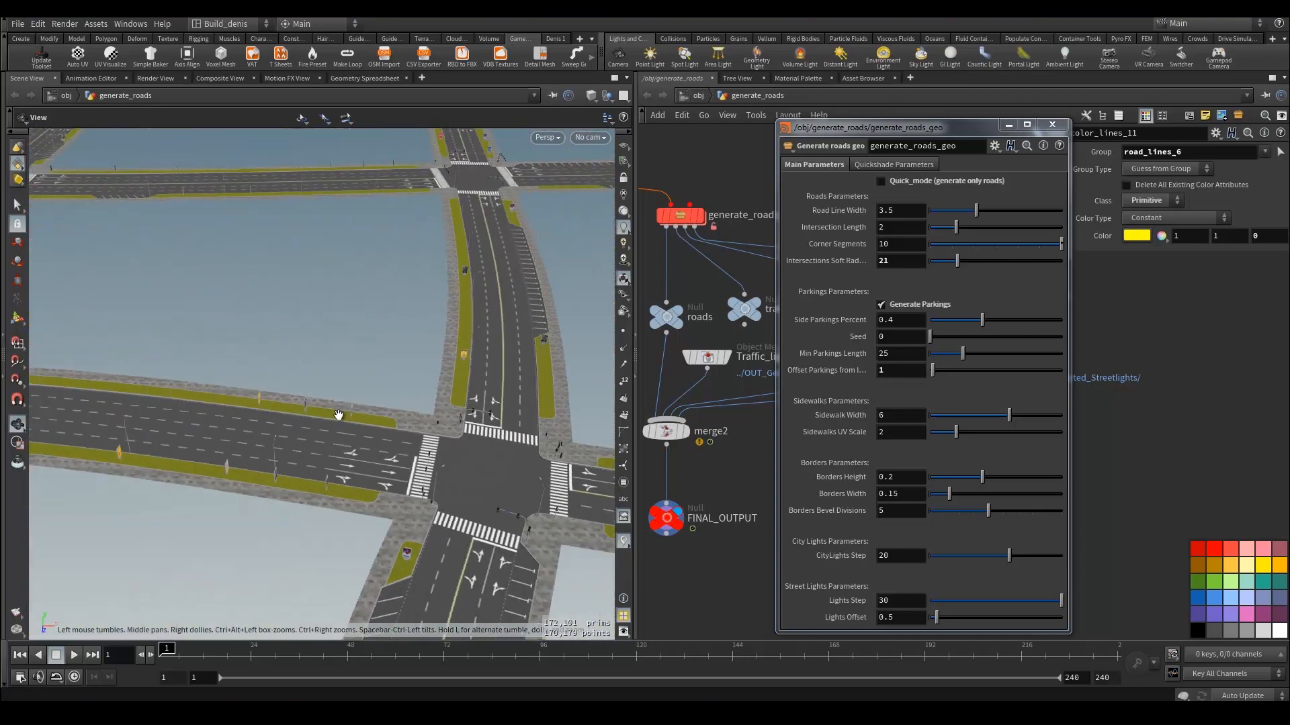
# Step: Inspect the neighbouring intersections of the road network for their signals, turn arrows and crosswalks
pyautogui.moveTo(345, 417); pyautogui.dragTo(248, 392)
pyautogui.scroll(3, 319, 435)
pyautogui.moveTo(335, 415); pyautogui.dragTo(374, 397)
pyautogui.scroll(2, 380, 410)
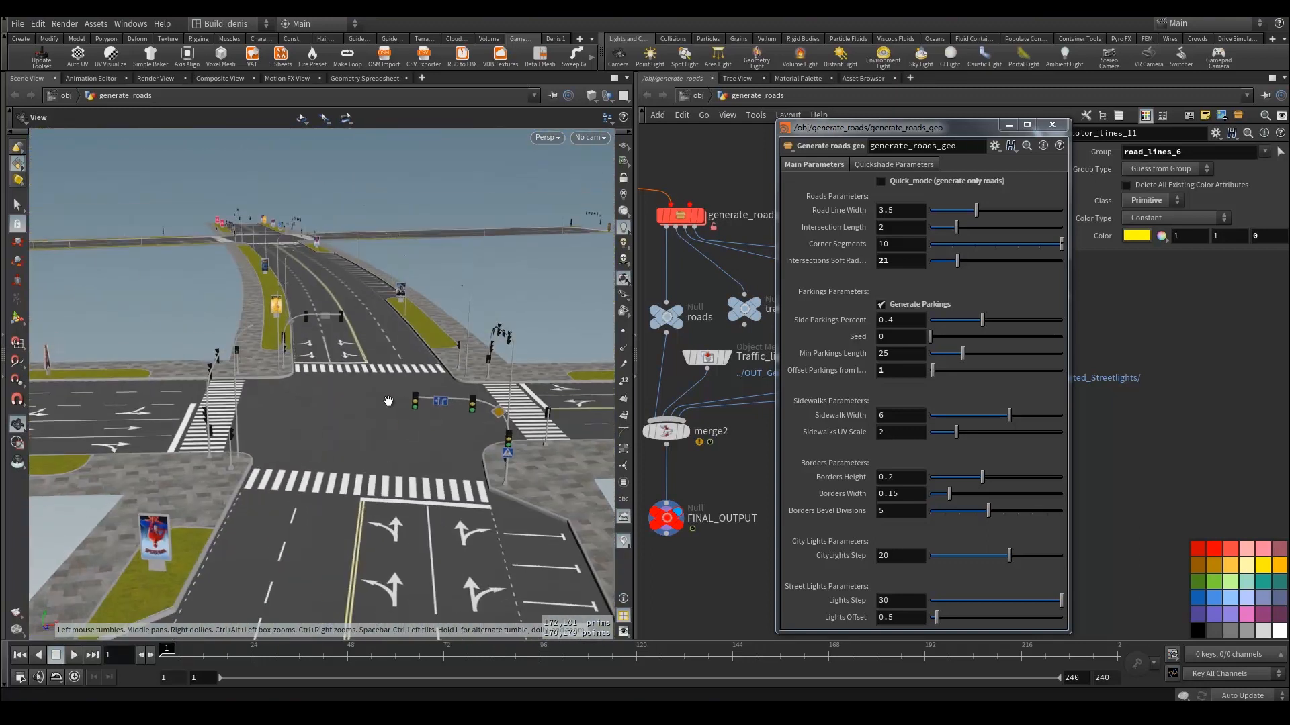
pyautogui.moveTo(419, 489); pyautogui.dragTo(376, 450)
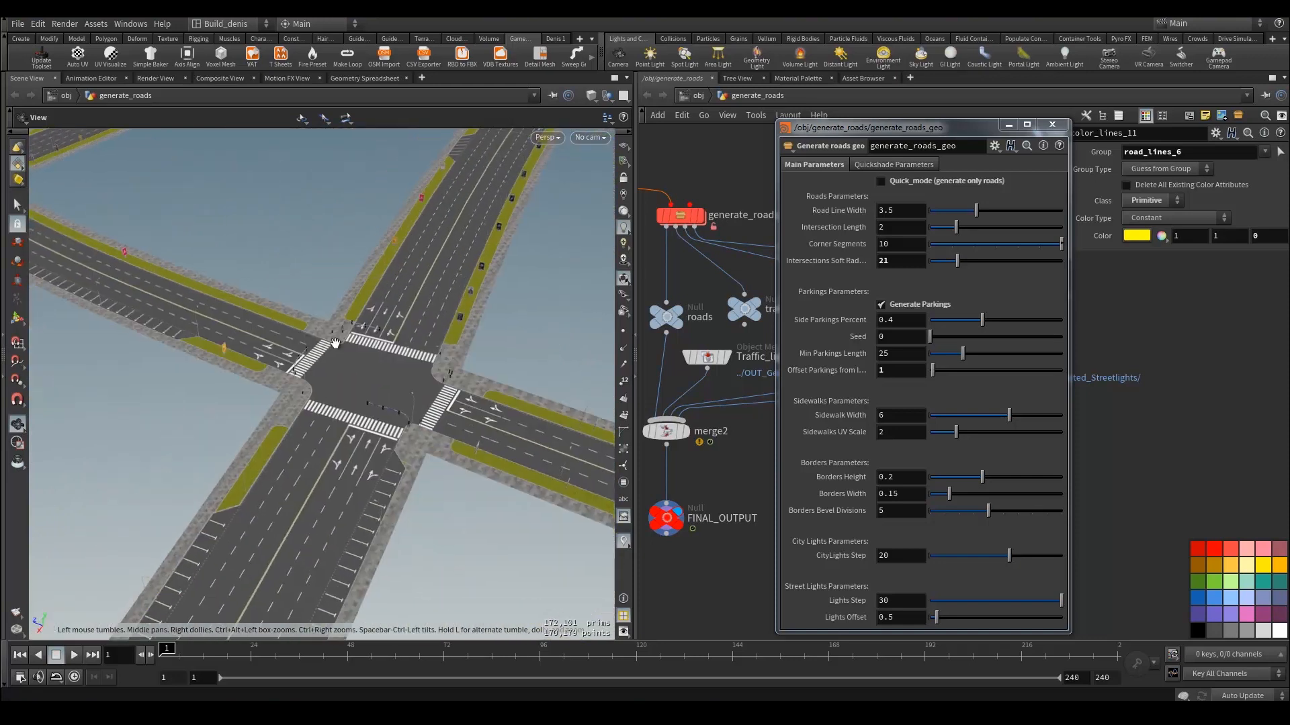
pyautogui.scroll(3, 380, 451)
pyautogui.moveTo(281, 315); pyautogui.dragTo(227, 283)
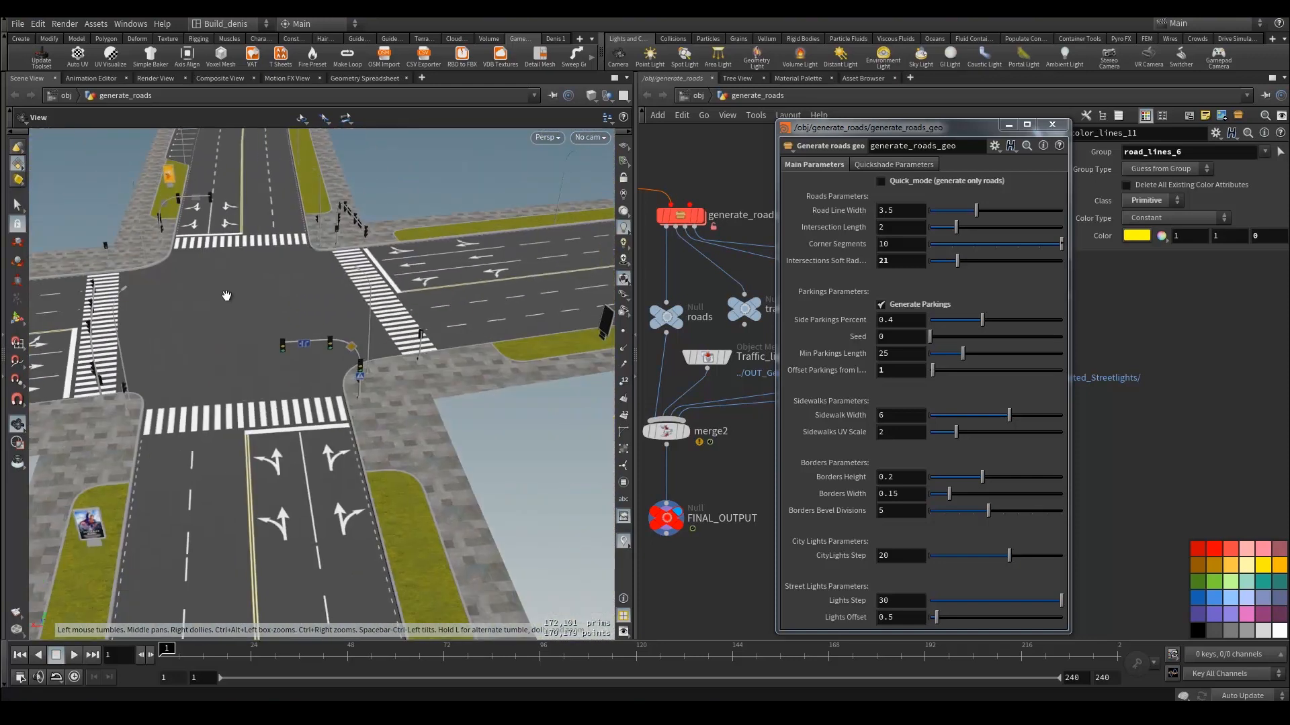
pyautogui.moveTo(342, 348); pyautogui.dragTo(428, 358)
pyautogui.moveTo(204, 426); pyautogui.dragTo(447, 489)
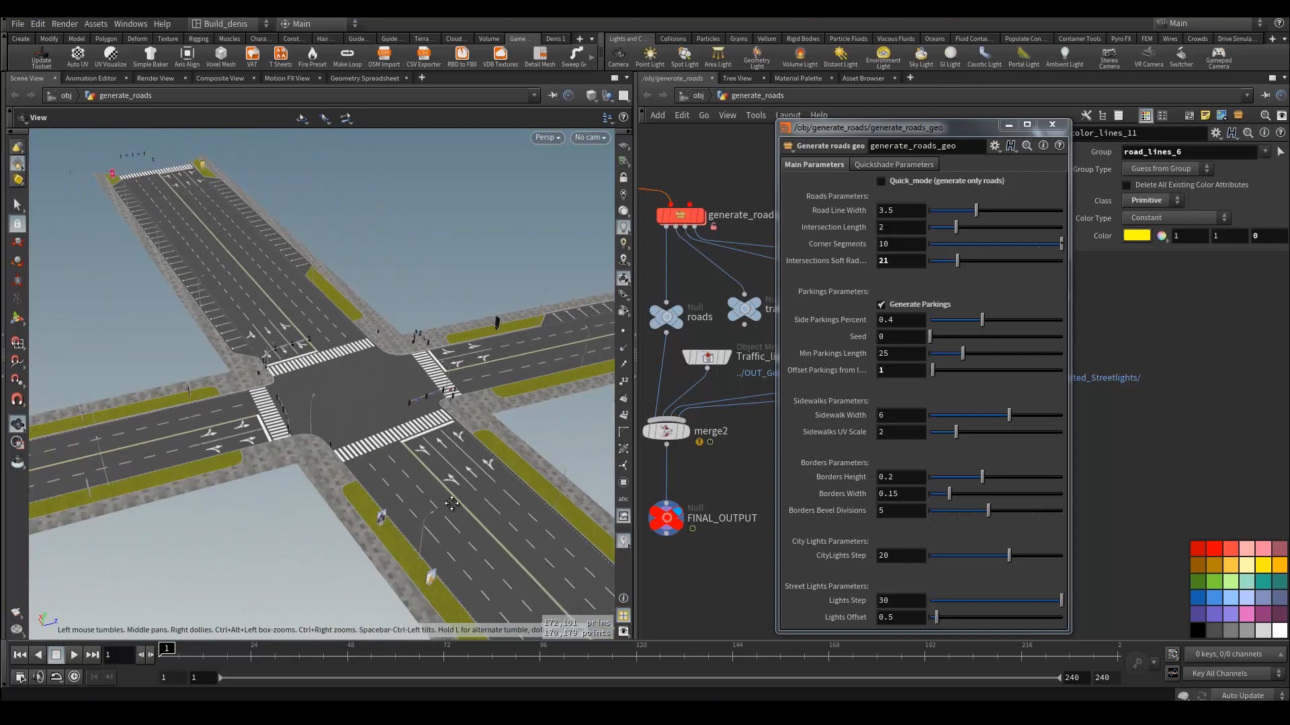
# Step: Examine the advertising panels and street lights along the green strips of the wide road
pyautogui.moveTo(447, 489); pyautogui.dragTo(438, 412, button='middle')
pyautogui.moveTo(437, 412); pyautogui.dragTo(371, 401)
pyautogui.scroll(4, 401, 430)
pyautogui.moveTo(425, 435); pyautogui.dragTo(440, 384)
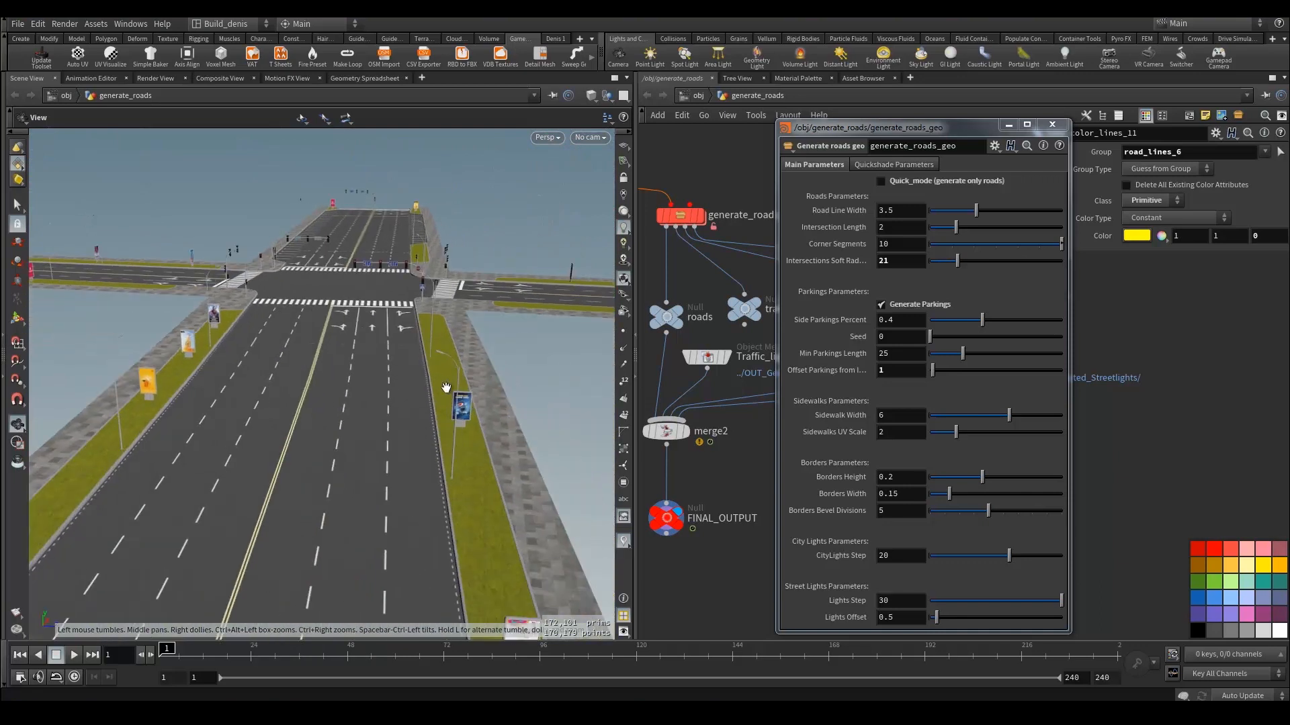
pyautogui.moveTo(410, 469); pyautogui.dragTo(417, 467)
pyautogui.scroll(-3, 417, 468)
pyautogui.moveTo(427, 467); pyautogui.dragTo(408, 401, button='middle')
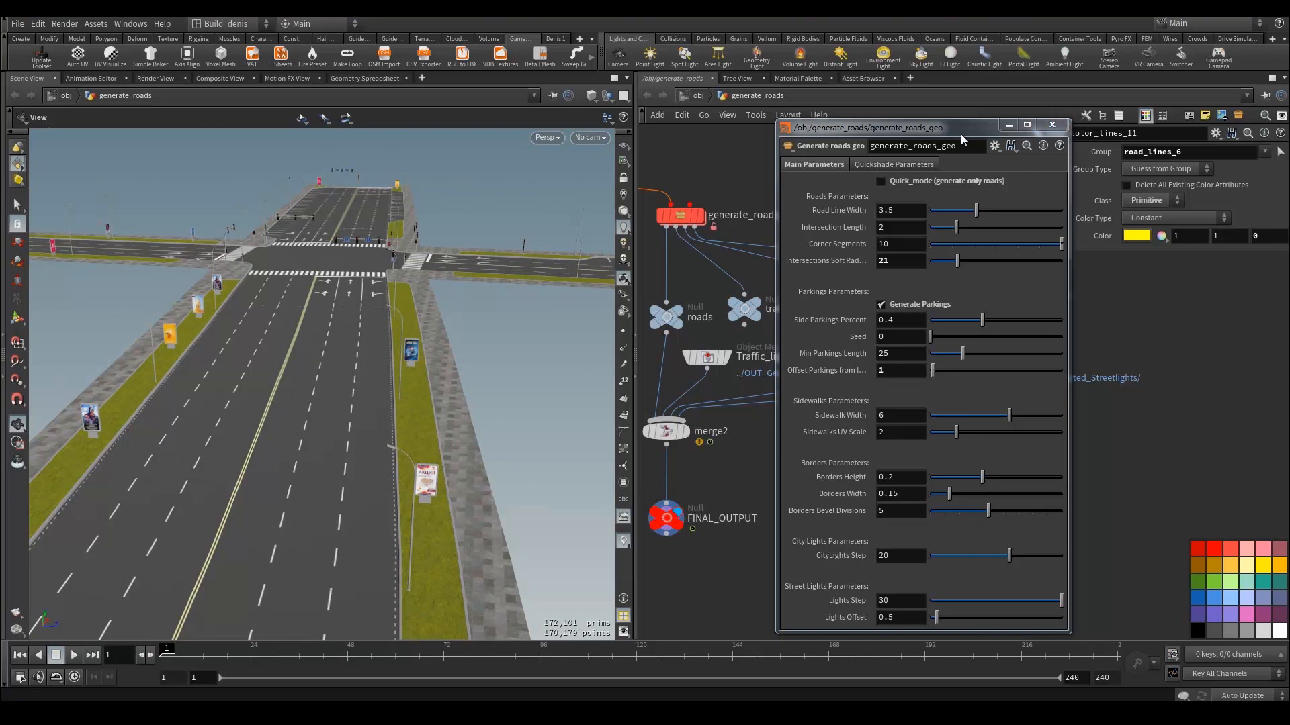
# Step: Try wiring the Example 2 additional curves into the second input of generate_roads_geo and view the whole rebuilt network
pyautogui.moveTo(964, 134); pyautogui.dragTo(1041, 136)
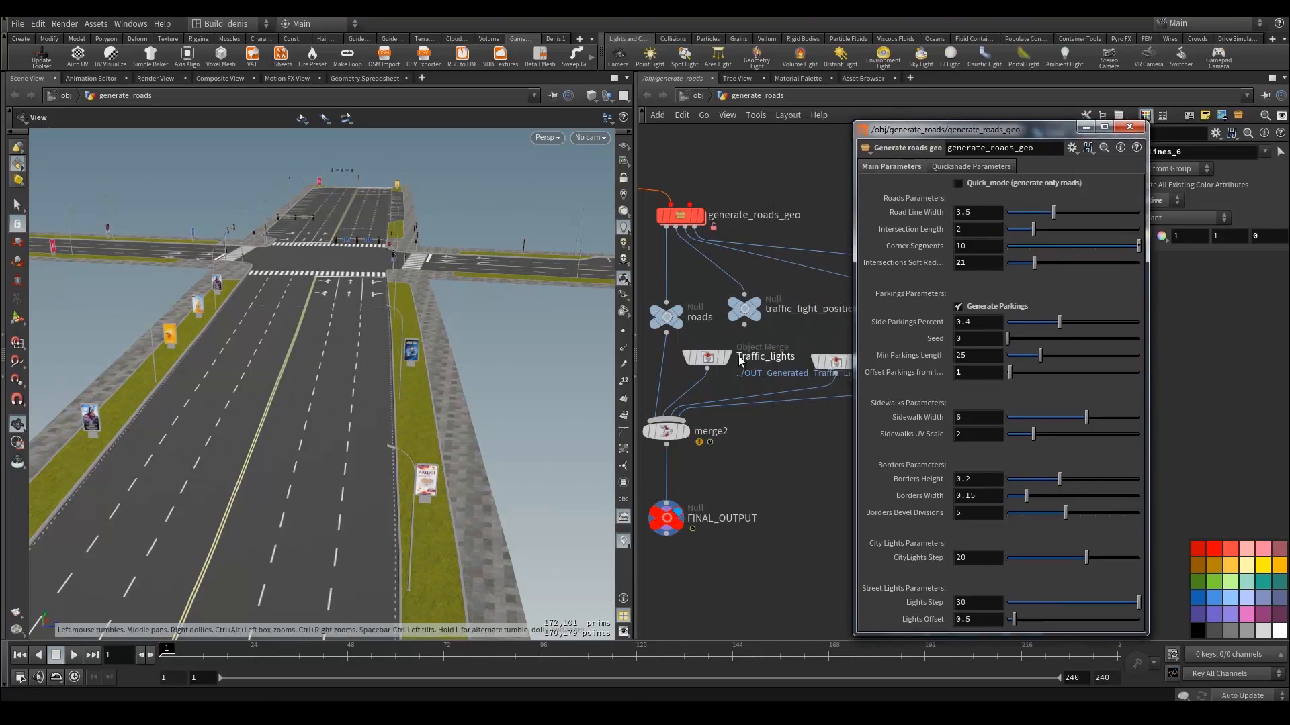
pyautogui.scroll(-3, 751, 180)
pyautogui.moveTo(751, 180); pyautogui.dragTo(739, 310, button='middle')
pyautogui.click(705, 300)
pyautogui.moveTo(820, 343); pyautogui.dragTo(628, 307, button='middle')
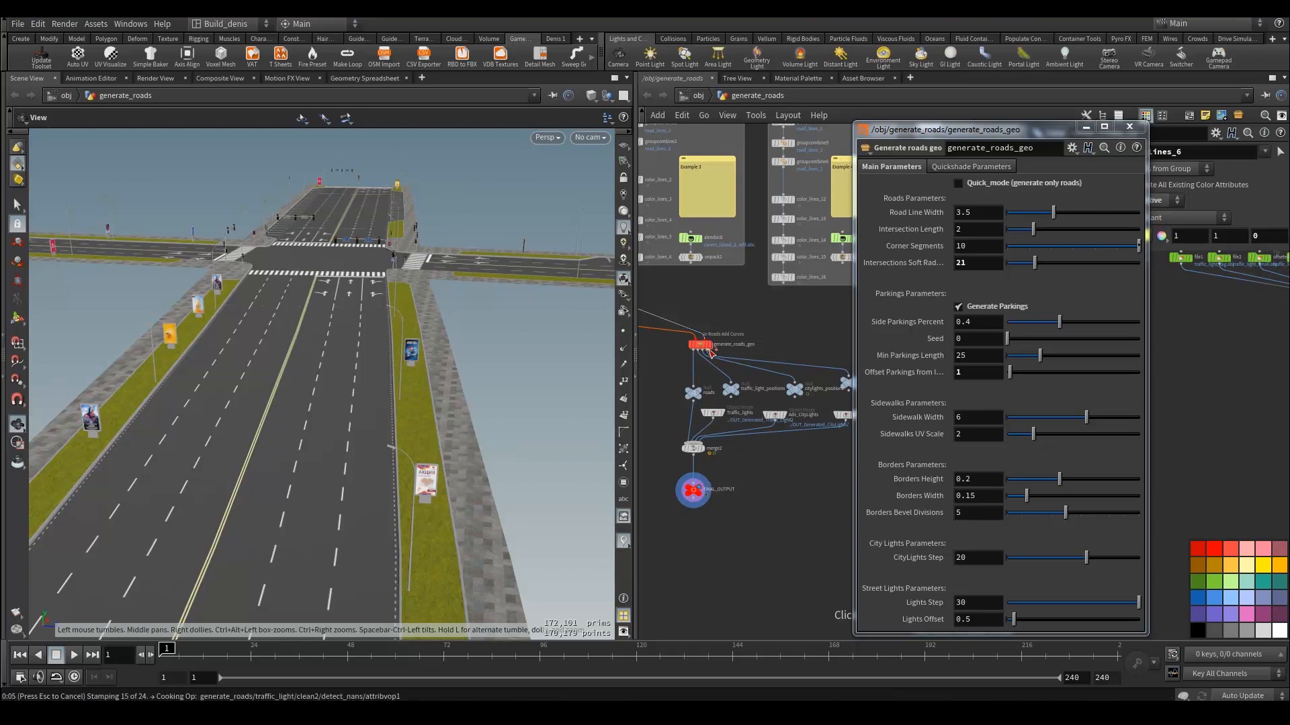
pyautogui.scroll(-8, 463, 357)
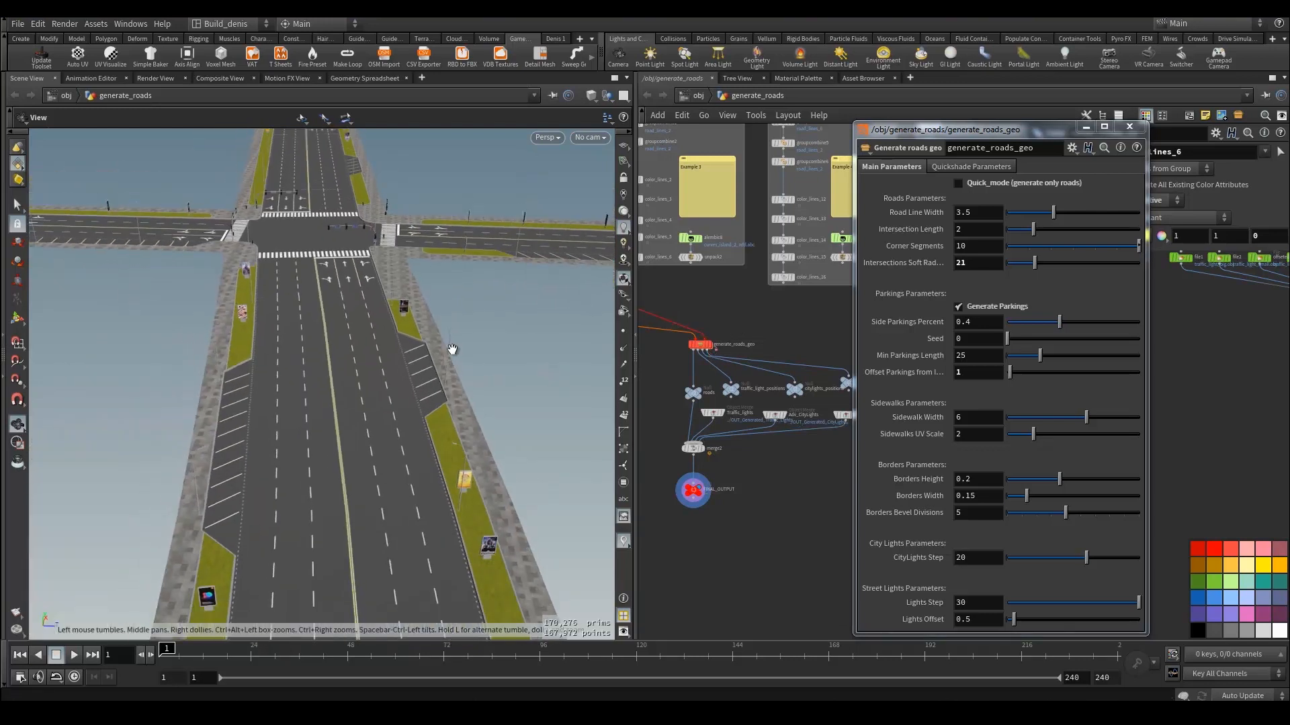
pyautogui.moveTo(457, 354); pyautogui.dragTo(219, 296, button='middle')
pyautogui.moveTo(219, 296); pyautogui.dragTo(400, 349)
pyautogui.scroll(-1, 383, 321)
pyautogui.scroll(-4, 339, 359)
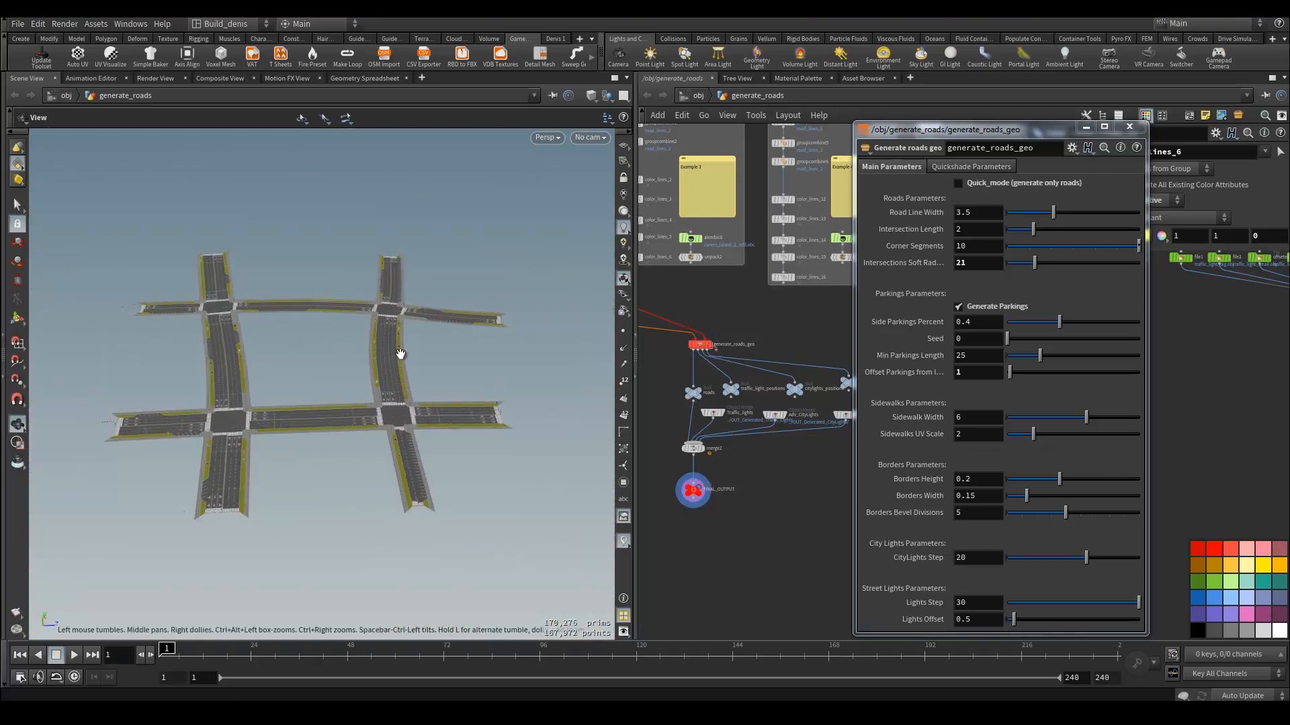
# Step: Connect the Example 1 additional curves from unpack4 to the second input of generate_roads_geo and view the rebuilt blocks
pyautogui.moveTo(996, 127); pyautogui.dragTo(1046, 134)
pyautogui.moveTo(692, 307); pyautogui.dragTo(879, 365, button='middle')
pyautogui.scroll(-3, 772, 346)
pyautogui.moveTo(743, 348); pyautogui.dragTo(763, 344, button='middle')
pyautogui.click(664, 334)
pyautogui.moveTo(890, 377); pyautogui.dragTo(735, 350, button='middle')
pyautogui.click(755, 377)
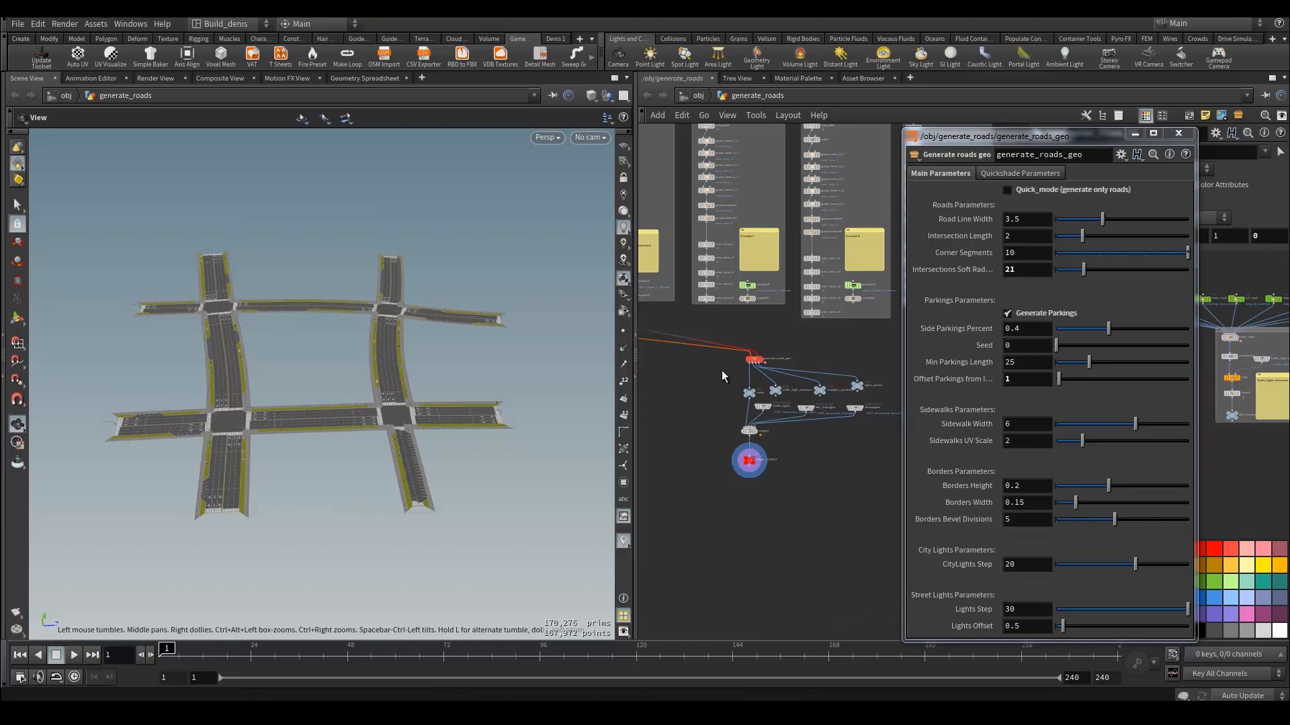
pyautogui.moveTo(501, 376); pyautogui.dragTo(417, 403)
# Step: Enable Quick_mode (generate only roads) on generate_roads_geo and switch the display to that node
pyautogui.moveTo(1075, 143); pyautogui.dragTo(1044, 142)
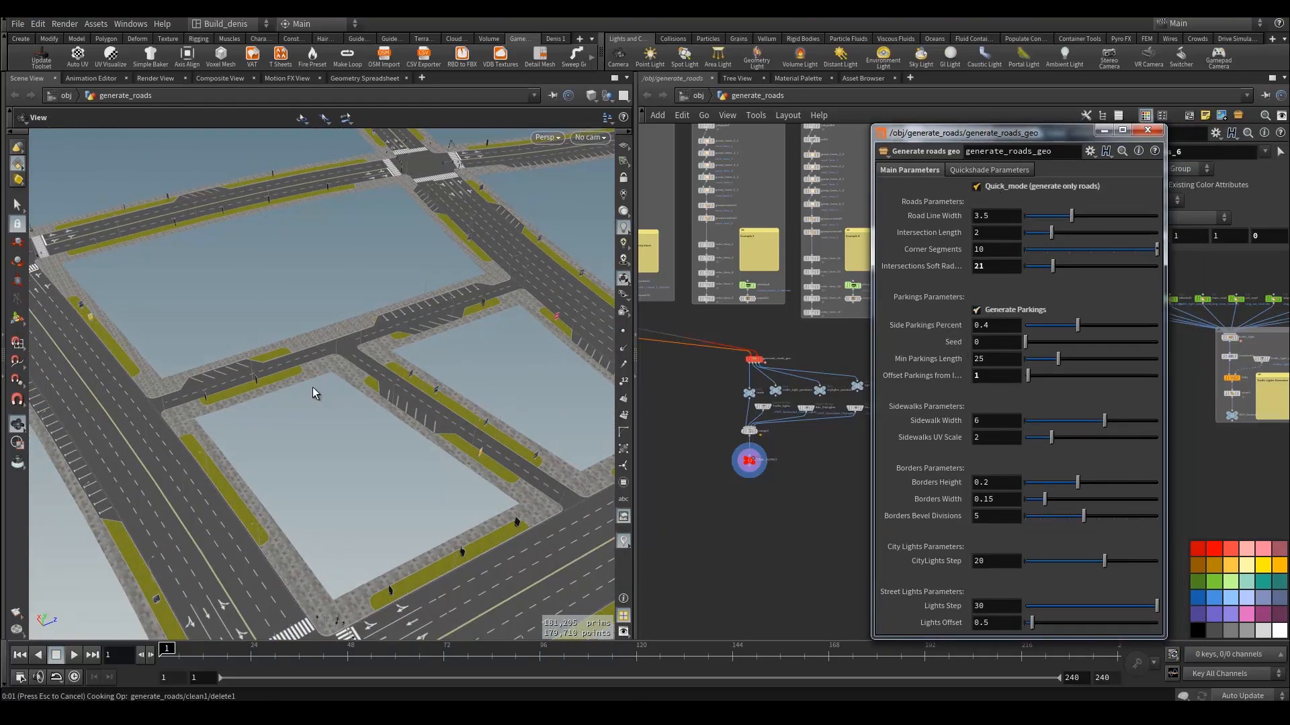
pyautogui.moveTo(309, 381); pyautogui.dragTo(374, 383)
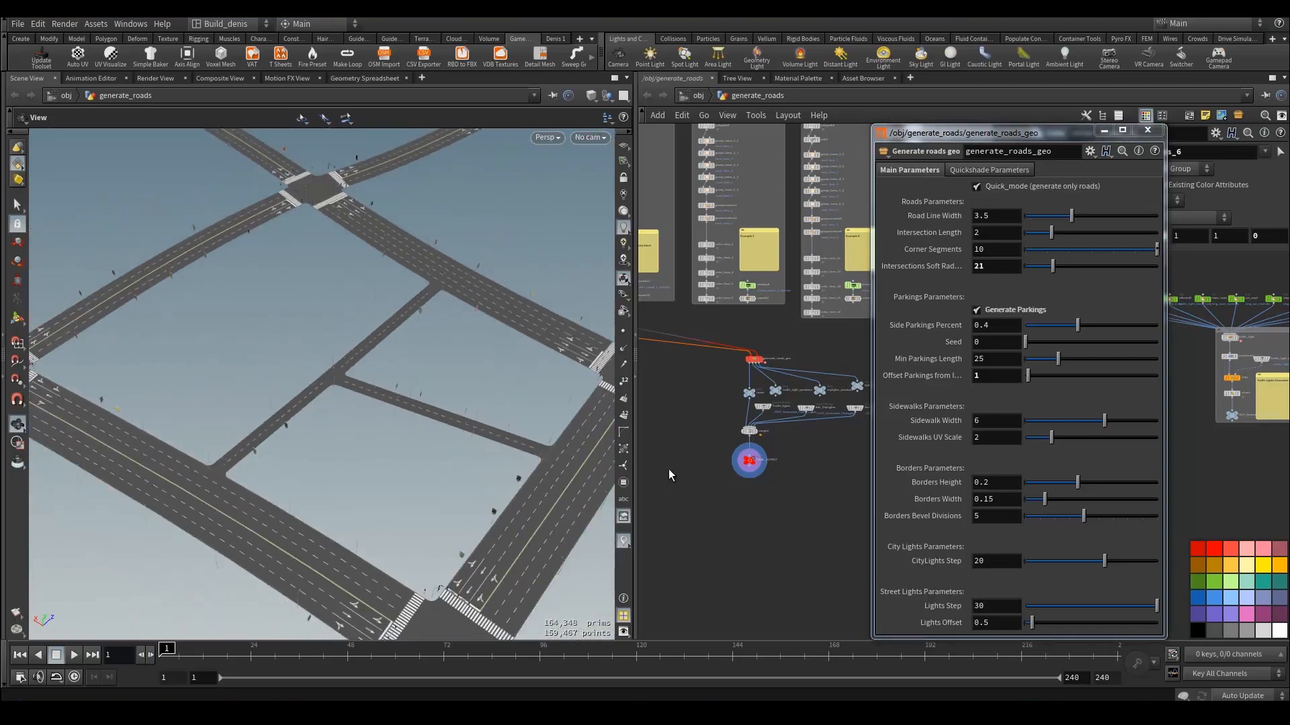
pyautogui.scroll(5, 755, 379)
pyautogui.click(757, 385)
# Step: Examine the simplified roads-only network from several angles
pyautogui.moveTo(469, 425); pyautogui.dragTo(294, 418)
pyautogui.moveTo(293, 417); pyautogui.dragTo(337, 427, button='right')
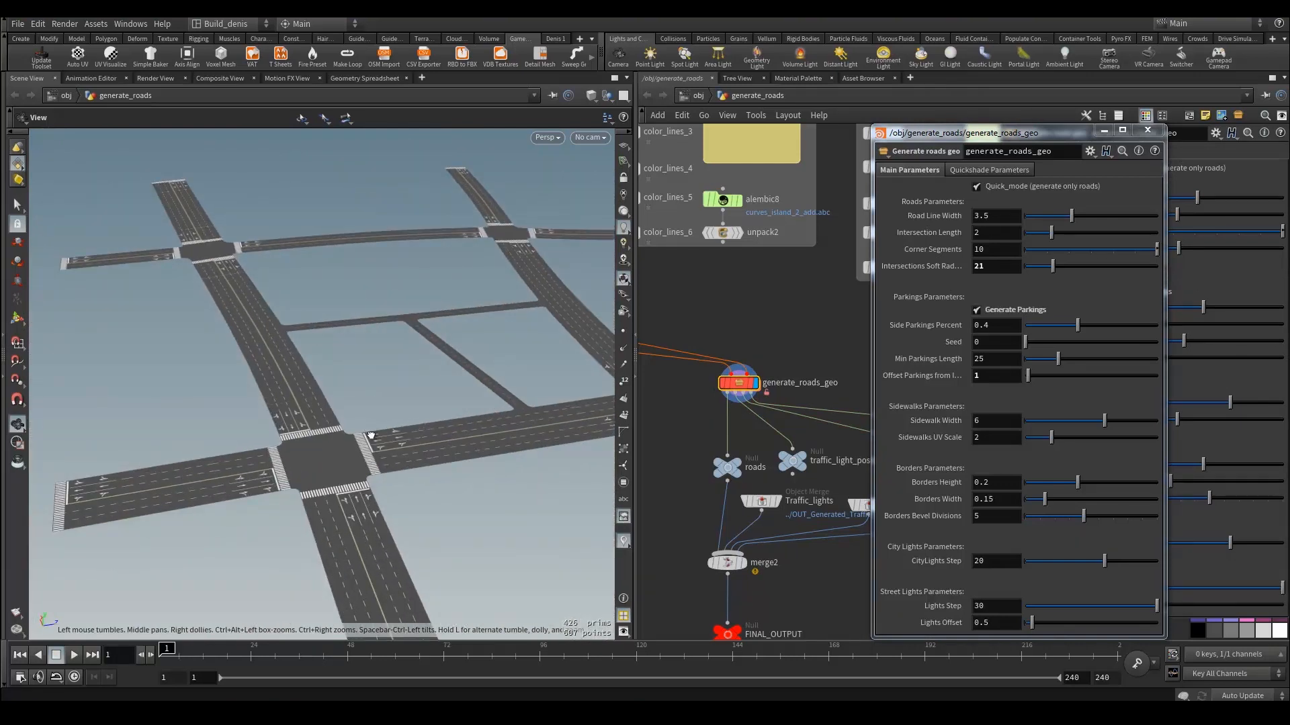
pyautogui.moveTo(369, 436); pyautogui.dragTo(477, 449)
pyautogui.moveTo(737, 339); pyautogui.dragTo(778, 340, button='middle')
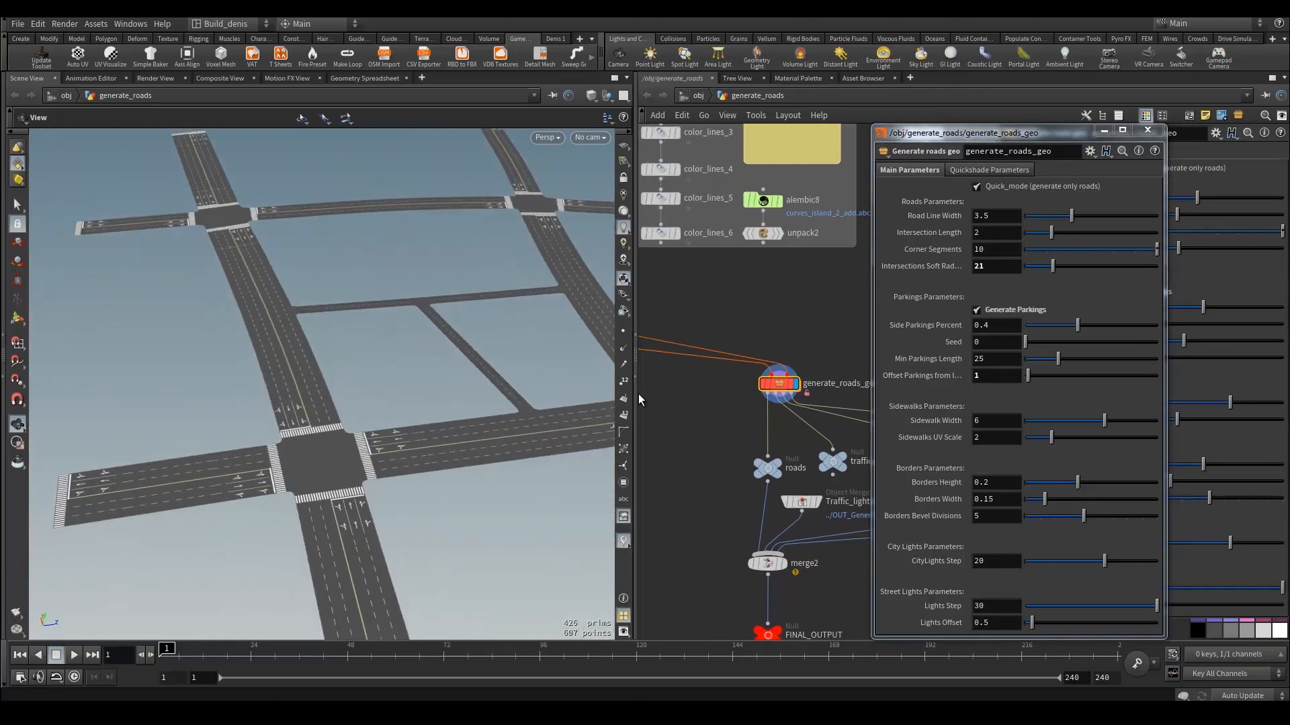
pyautogui.moveTo(635, 399); pyautogui.dragTo(607, 399)
pyautogui.moveTo(515, 395); pyautogui.dragTo(341, 406, button='right')
pyautogui.moveTo(345, 405); pyautogui.dragTo(420, 401)
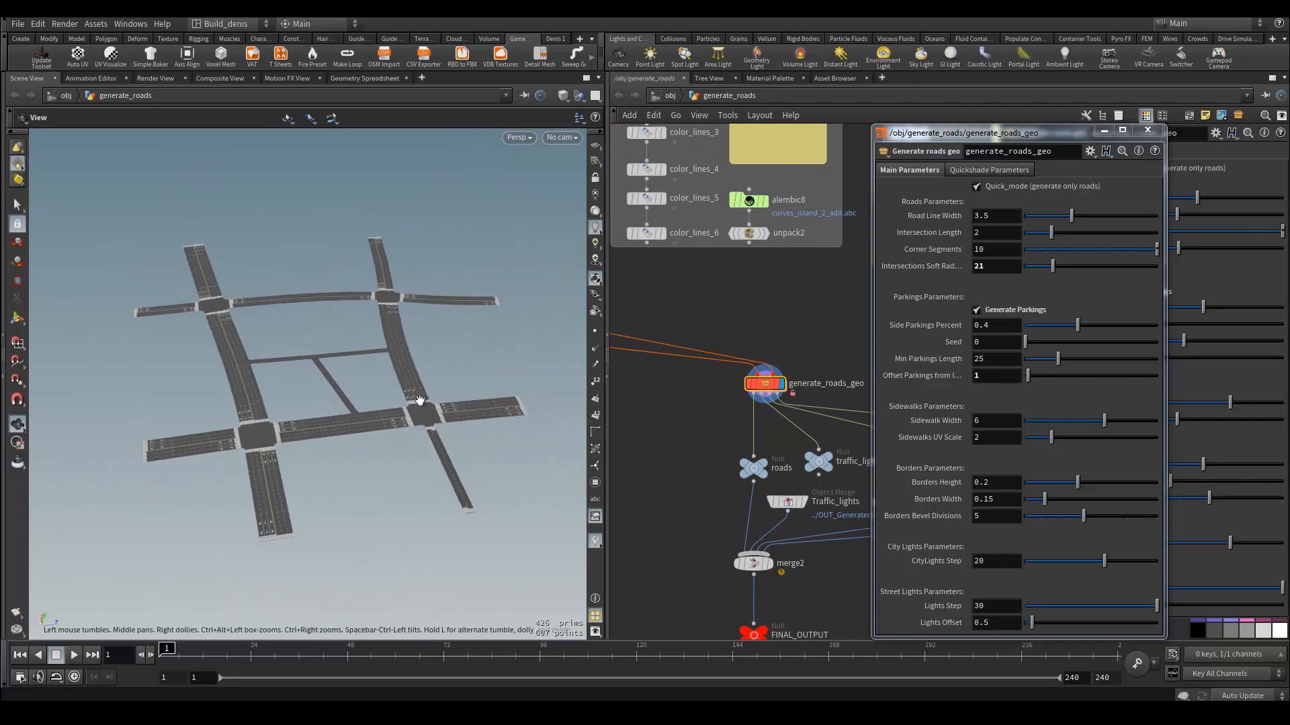
# Step: Widen the network editor and trace the connections from the Example 1 nodes to generate_roads_geo
pyautogui.moveTo(607, 397); pyautogui.dragTo(582, 399)
pyautogui.moveTo(633, 379); pyautogui.dragTo(793, 416, button='middle')
pyautogui.scroll(-3, 729, 395)
pyautogui.moveTo(644, 406); pyautogui.dragTo(753, 422, button='middle')
pyautogui.scroll(3, 753, 422)
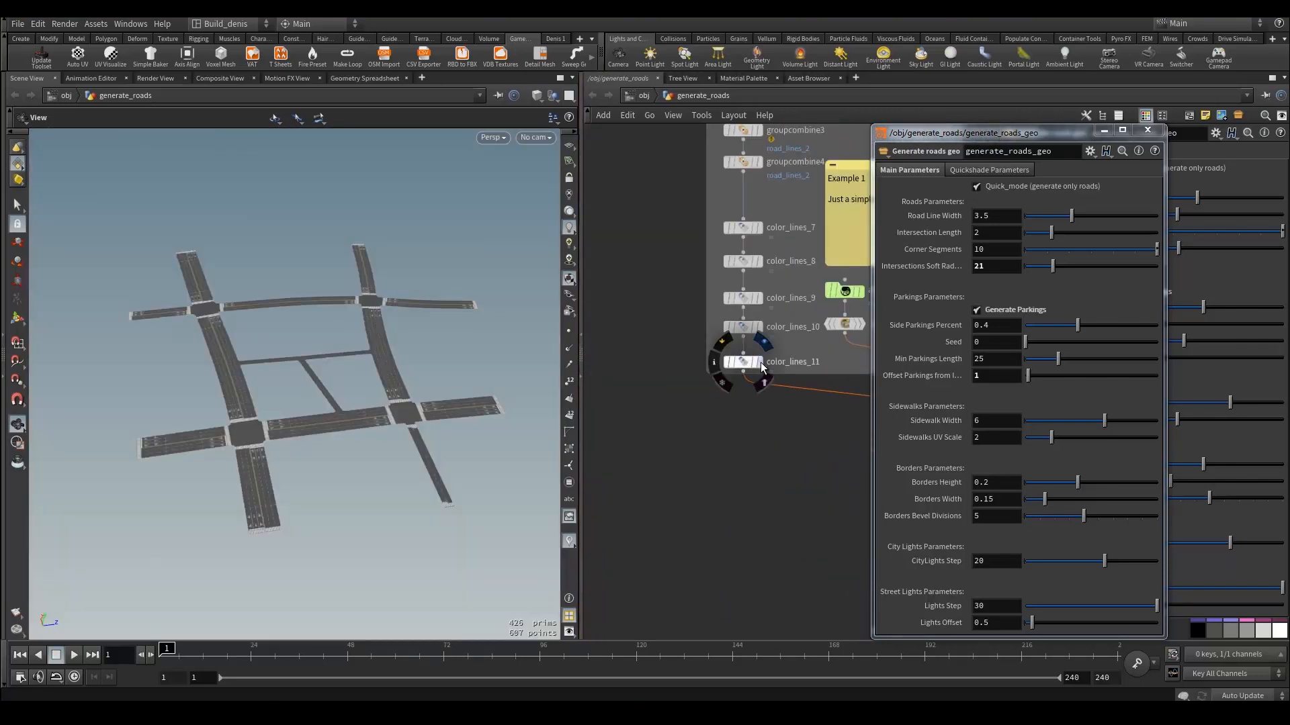
pyautogui.moveTo(837, 472); pyautogui.dragTo(652, 446, button='middle')
pyautogui.scroll(-3, 652, 444)
pyautogui.moveTo(854, 449); pyautogui.dragTo(692, 420, button='middle')
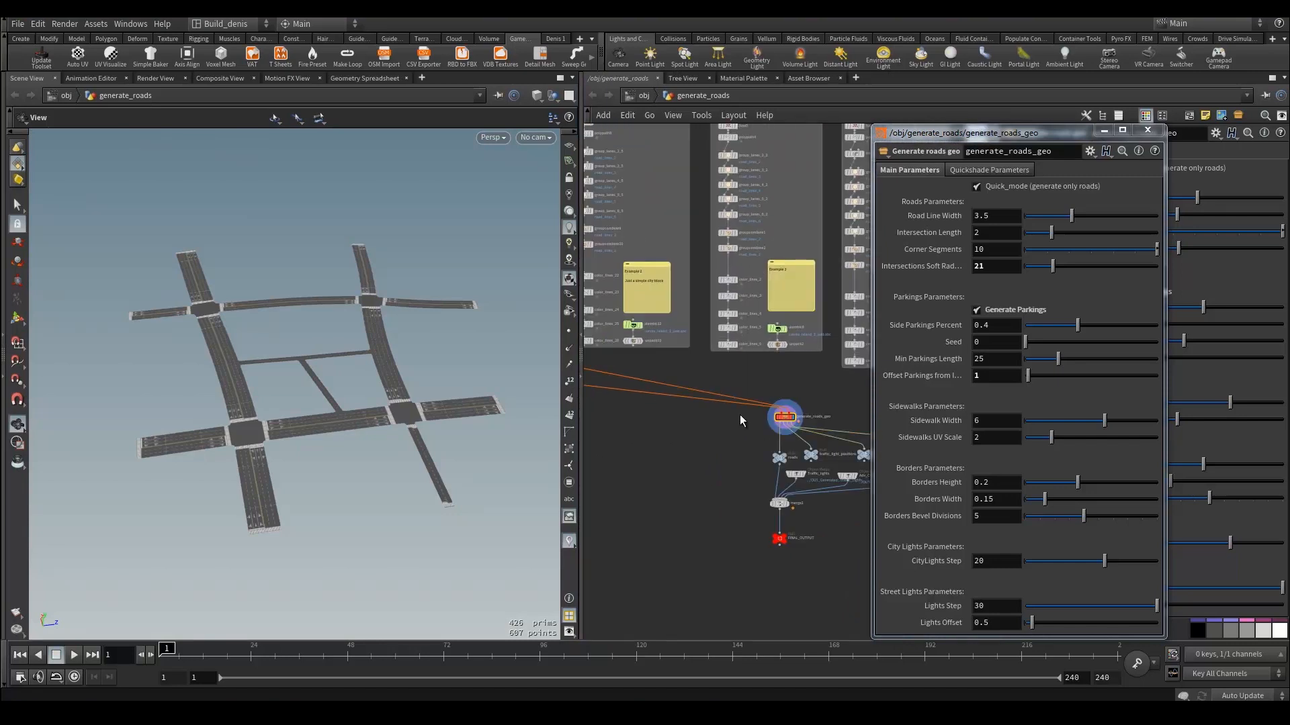
# Step: Turn off Quick_mode on generate_roads_geo to regenerate the inner blocks with sidewalks and parkings
pyautogui.scroll(3, 777, 421)
pyautogui.moveTo(329, 411); pyautogui.dragTo(440, 406)
pyautogui.scroll(5, 351, 418)
pyautogui.scroll(2, 372, 408)
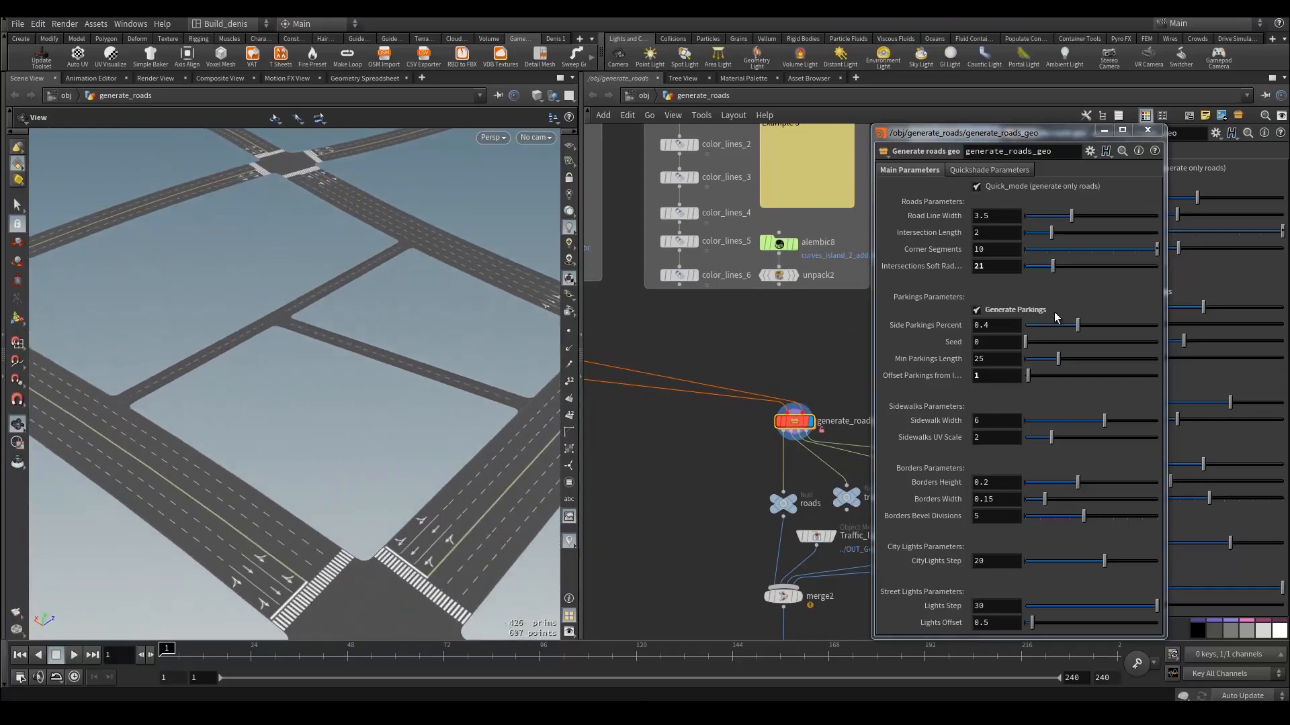
pyautogui.click(1023, 188)
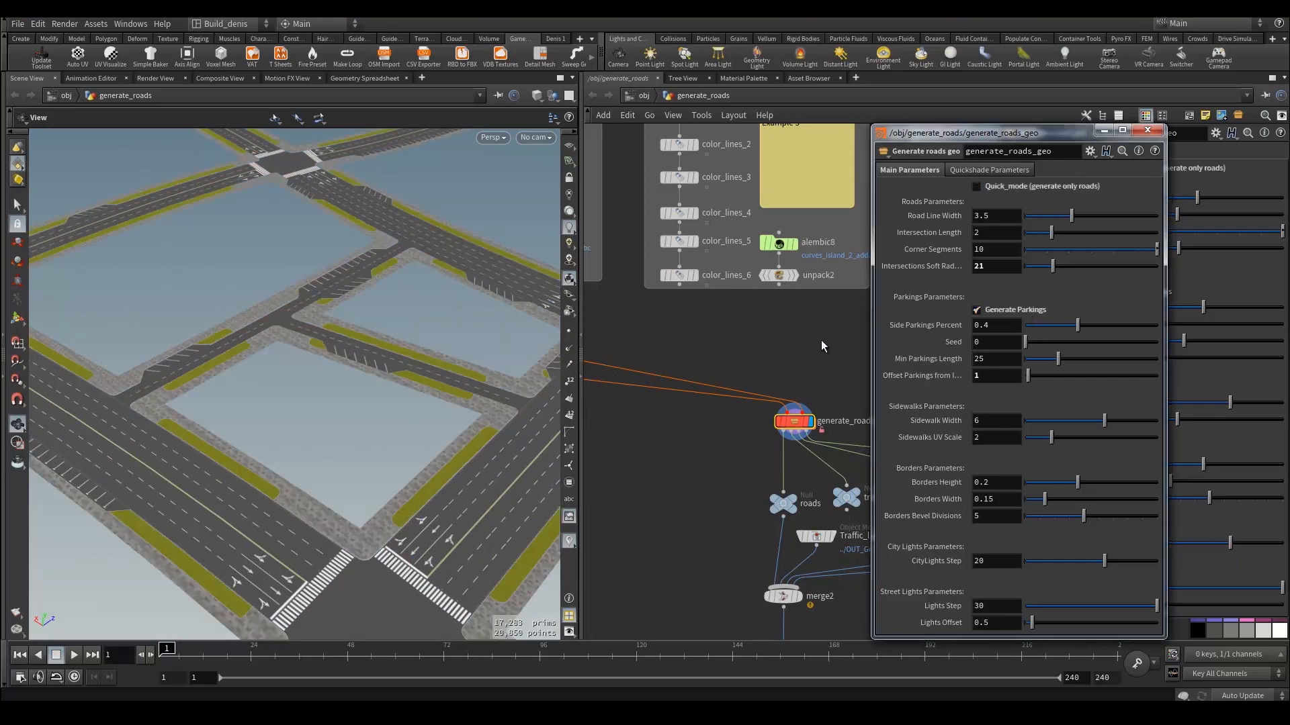
# Step: Try a Road Line Width of 4 on generate_roads_geo and set it back to 3.5
pyautogui.moveTo(823, 341); pyautogui.dragTo(788, 331, button='middle')
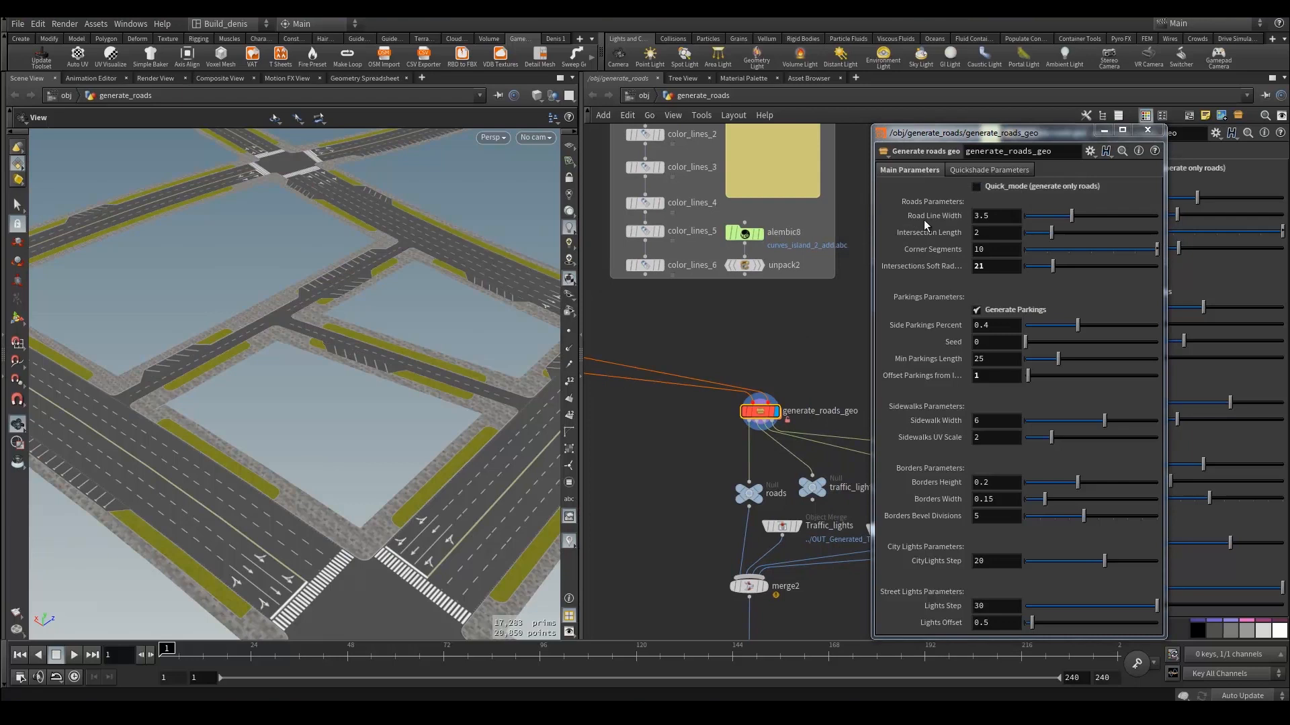
pyautogui.moveTo(1165, 441); pyautogui.dragTo(1149, 442)
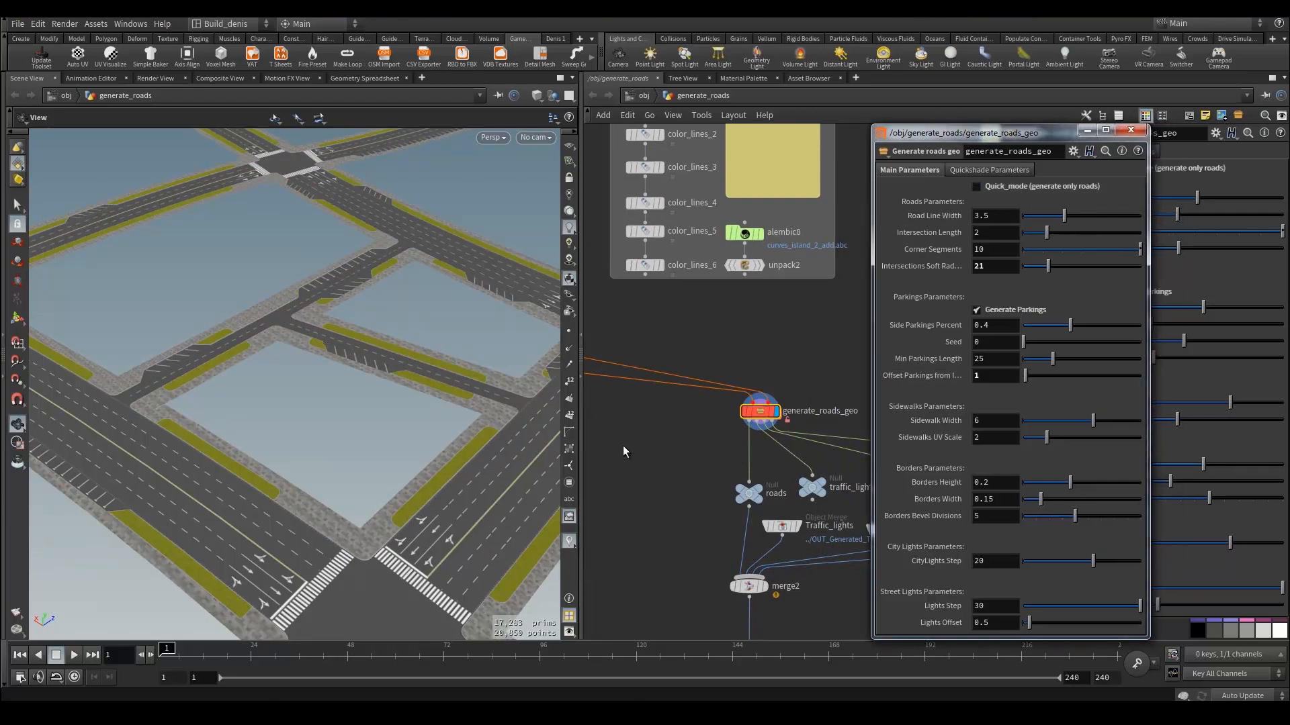
pyautogui.click(997, 220)
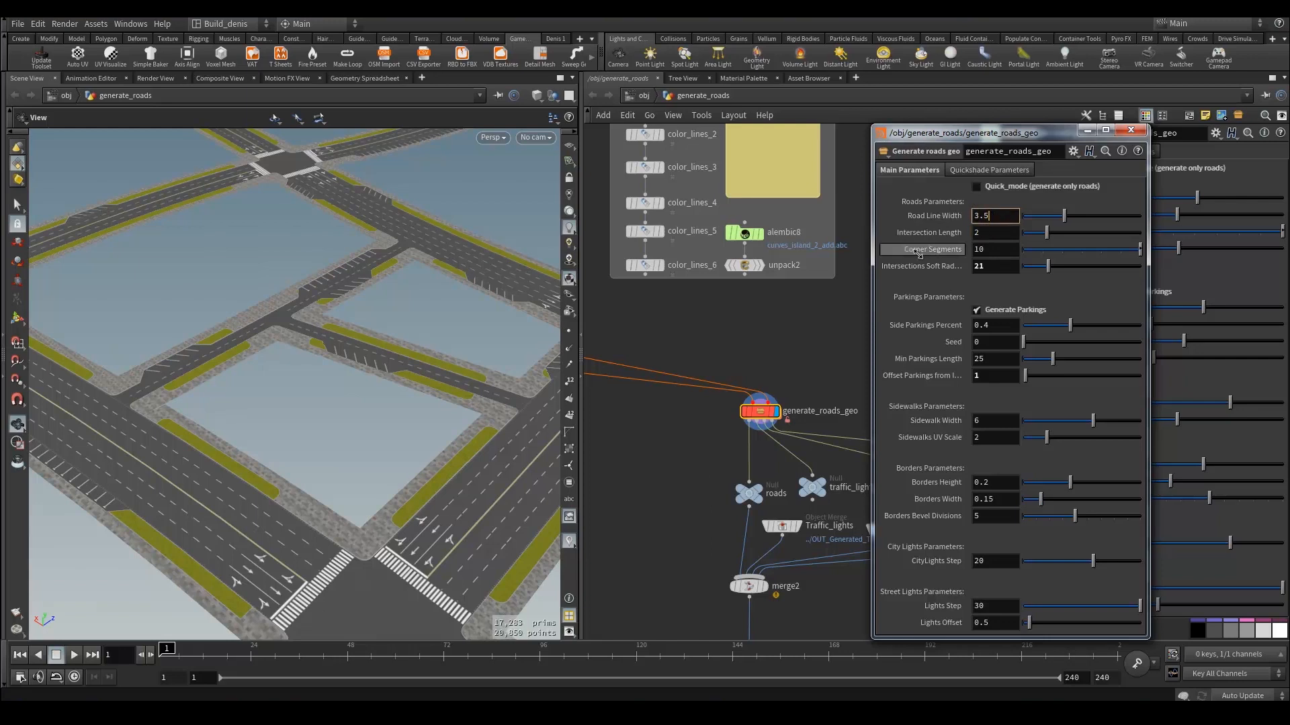
pyautogui.moveTo(339, 397); pyautogui.dragTo(374, 412)
pyautogui.moveTo(374, 412)
pyautogui.mouseDown(button='right')
pyautogui.moveTo(356, 444)
pyautogui.moveTo(373, 411)
pyautogui.mouseUp(button='right')
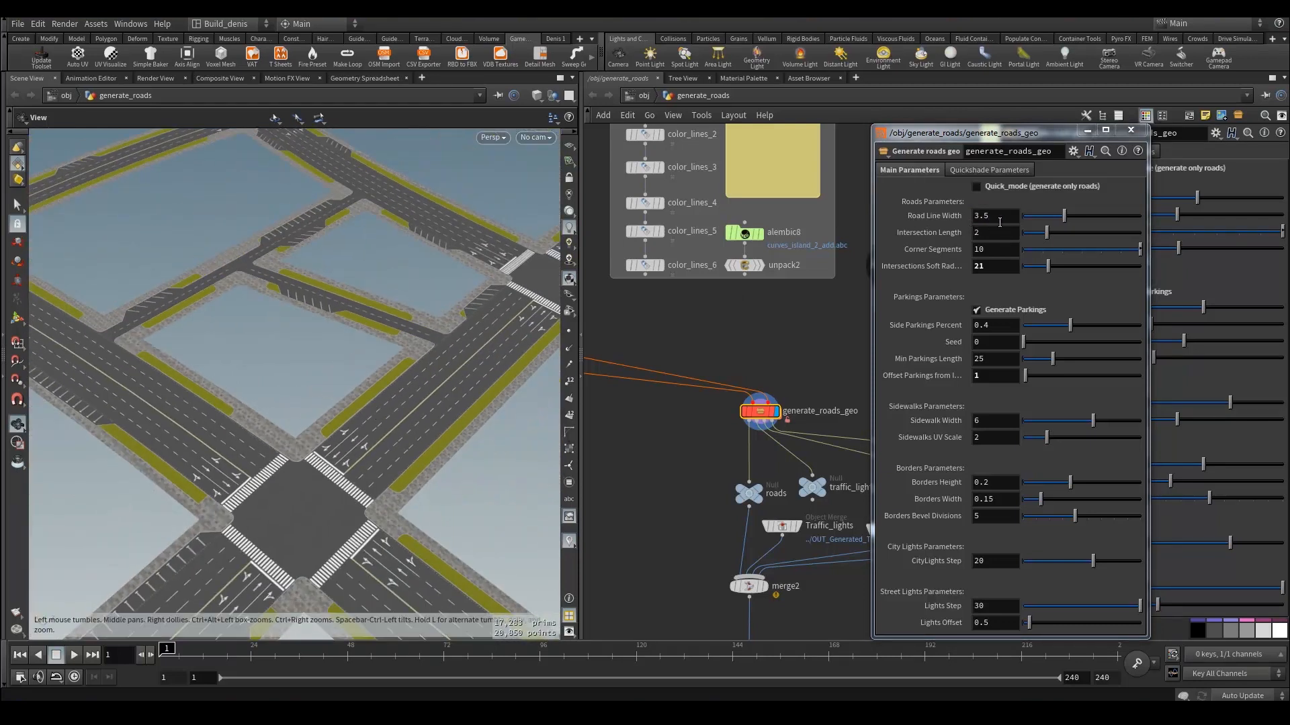
pyautogui.keyDown('ctrl'); pyautogui.middleClick(941, 219); pyautogui.keyUp('ctrl')
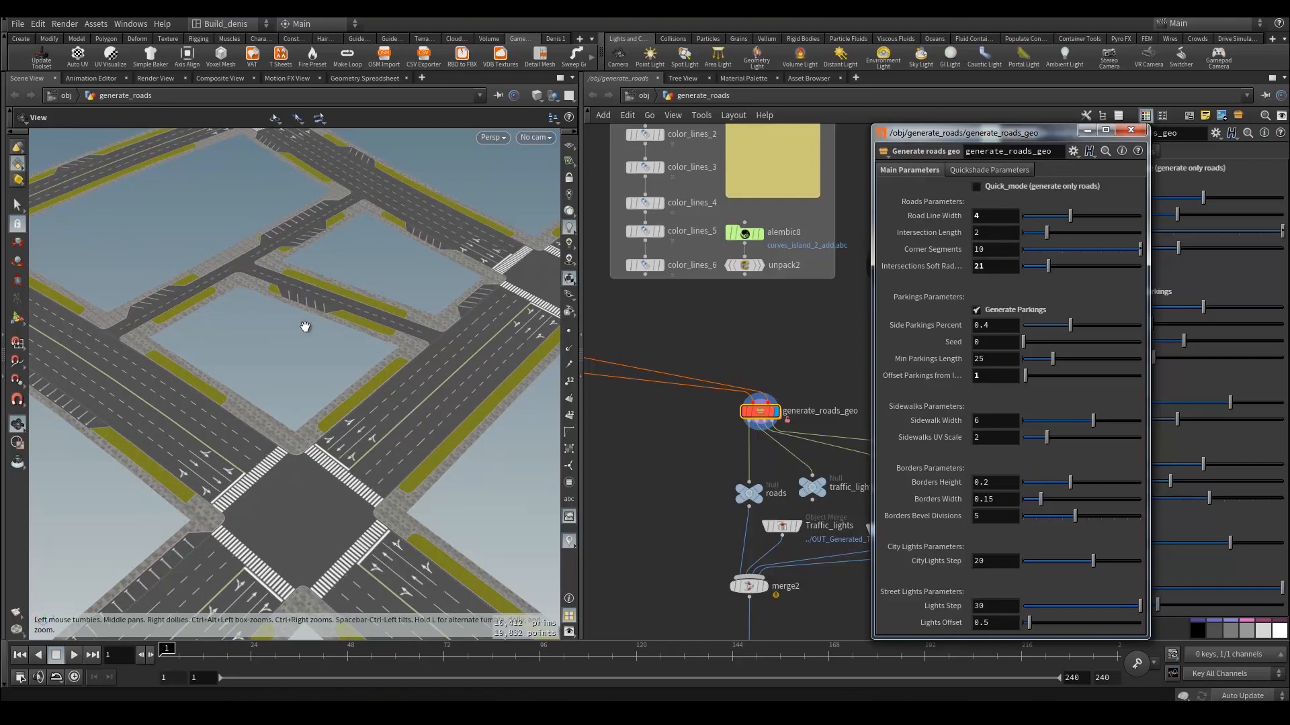
pyautogui.write('3.5')
pyautogui.press('Return')
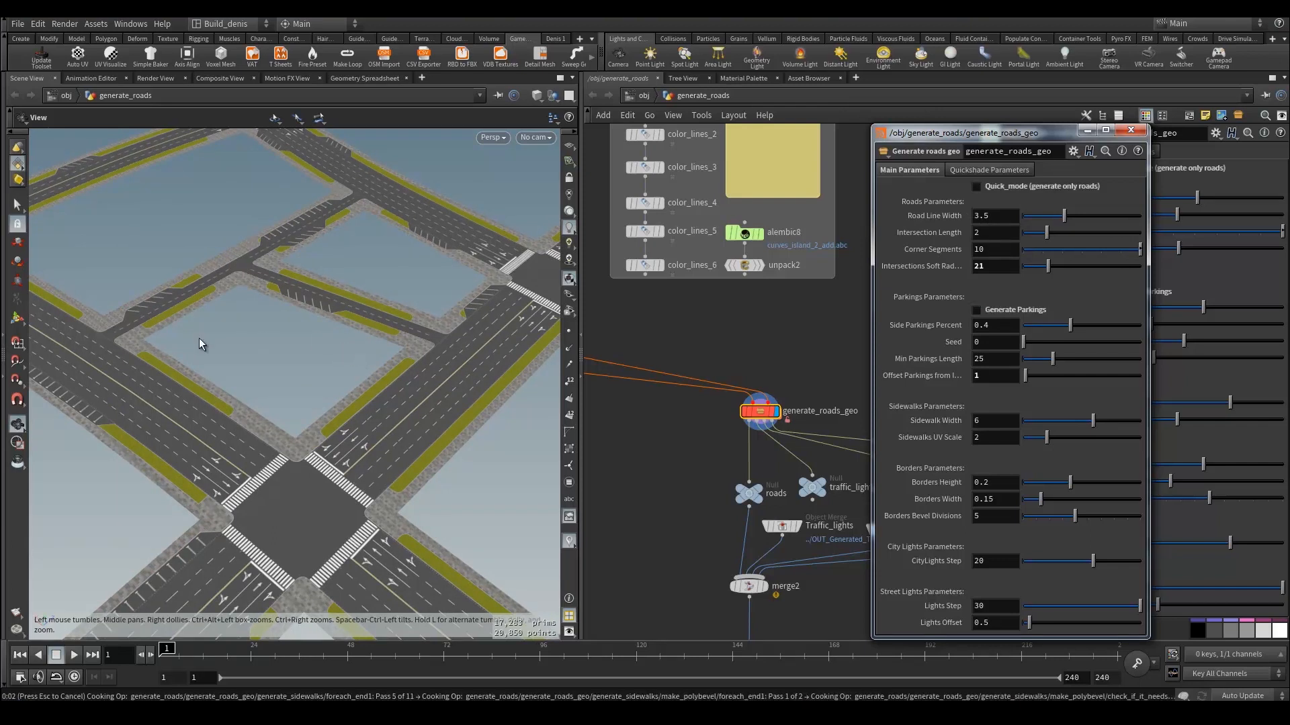
# Step: Examine the Quickshade texture maps of generate_roads_geo, toggling Quickshade off and on, and return to the main parameters
pyautogui.moveTo(256, 338); pyautogui.dragTo(326, 351, button='middle')
pyautogui.click(1003, 172)
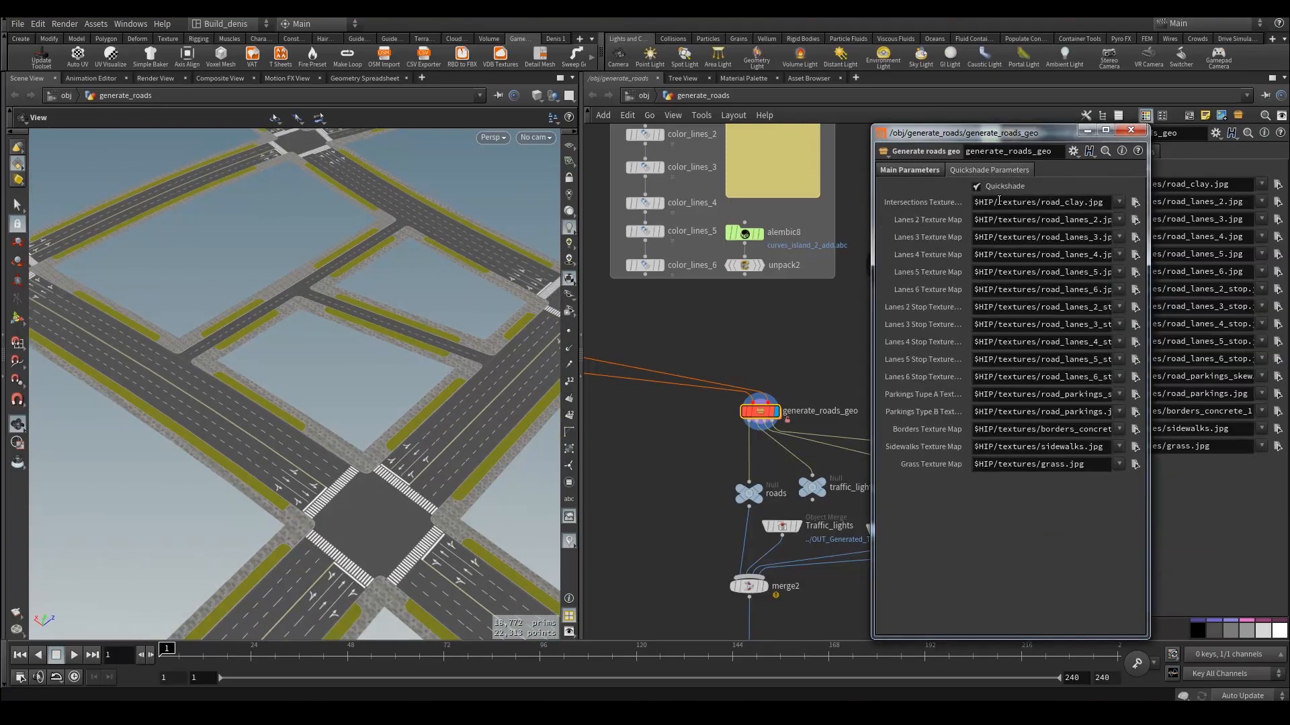
pyautogui.click(1000, 190)
pyautogui.click(998, 191)
pyautogui.click(998, 191)
pyautogui.click(997, 190)
pyautogui.moveTo(1150, 255); pyautogui.dragTo(1216, 254)
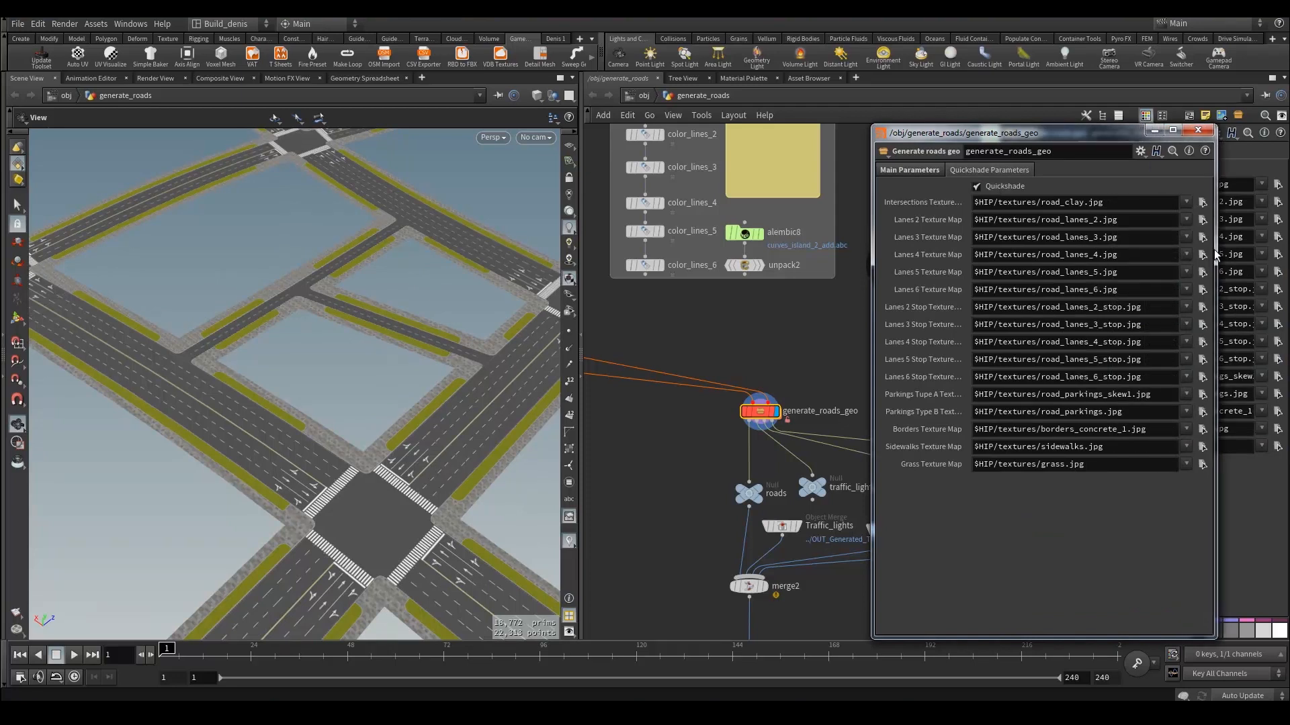
pyautogui.moveTo(1115, 141); pyautogui.dragTo(1021, 108)
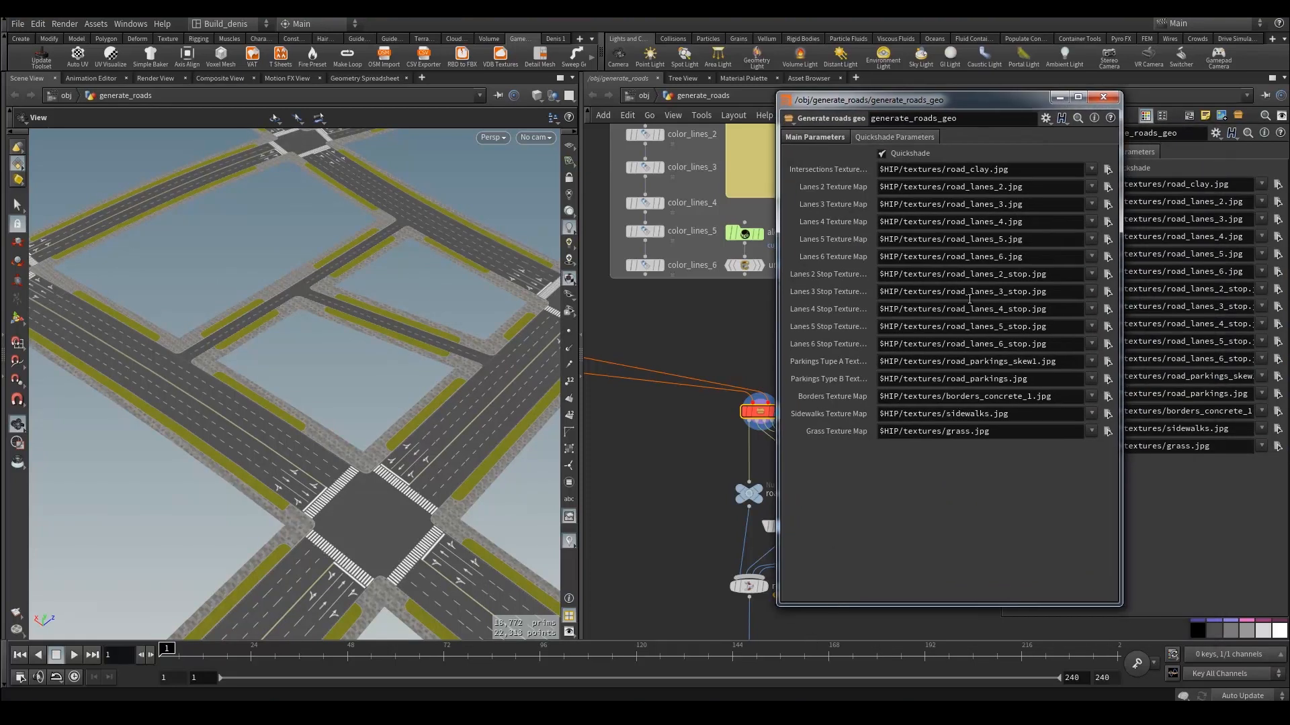
pyautogui.click(829, 139)
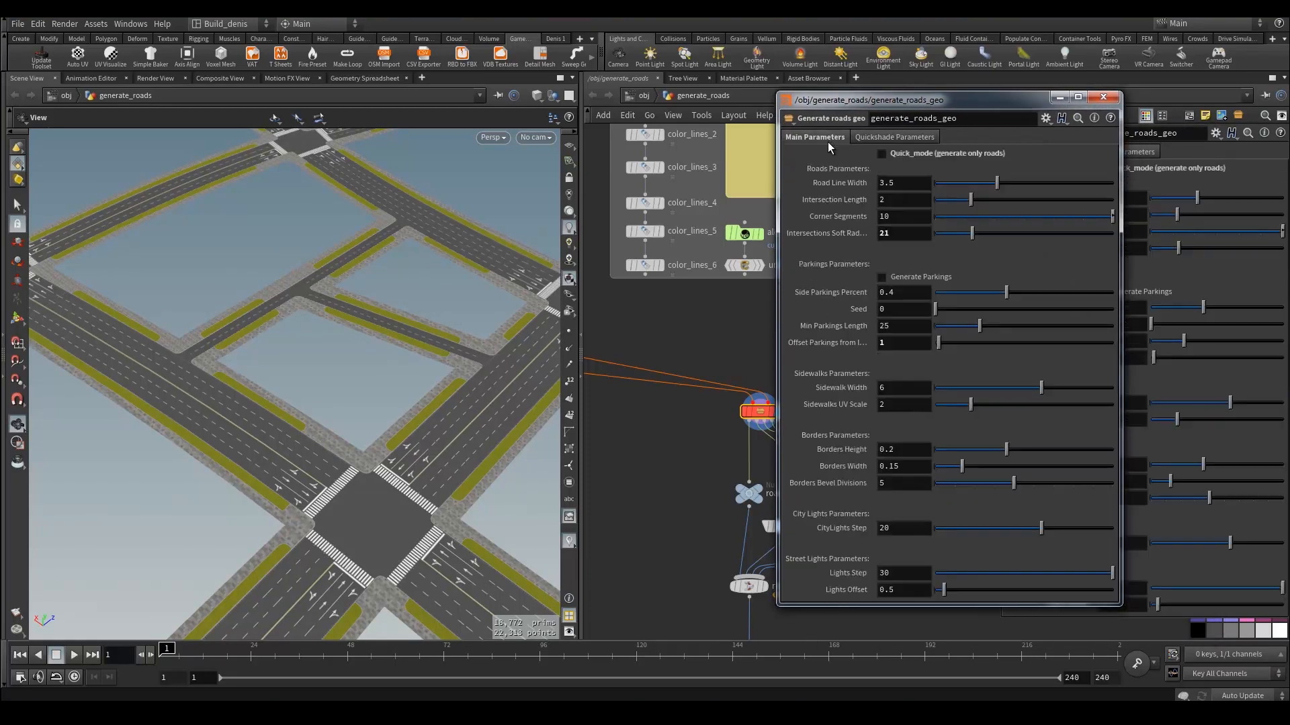
# Step: Close the floating parameter window and enable Quick_mode (generate only roads) on generate_roads_geo
pyautogui.moveTo(675, 437); pyautogui.dragTo(626, 409, button='middle')
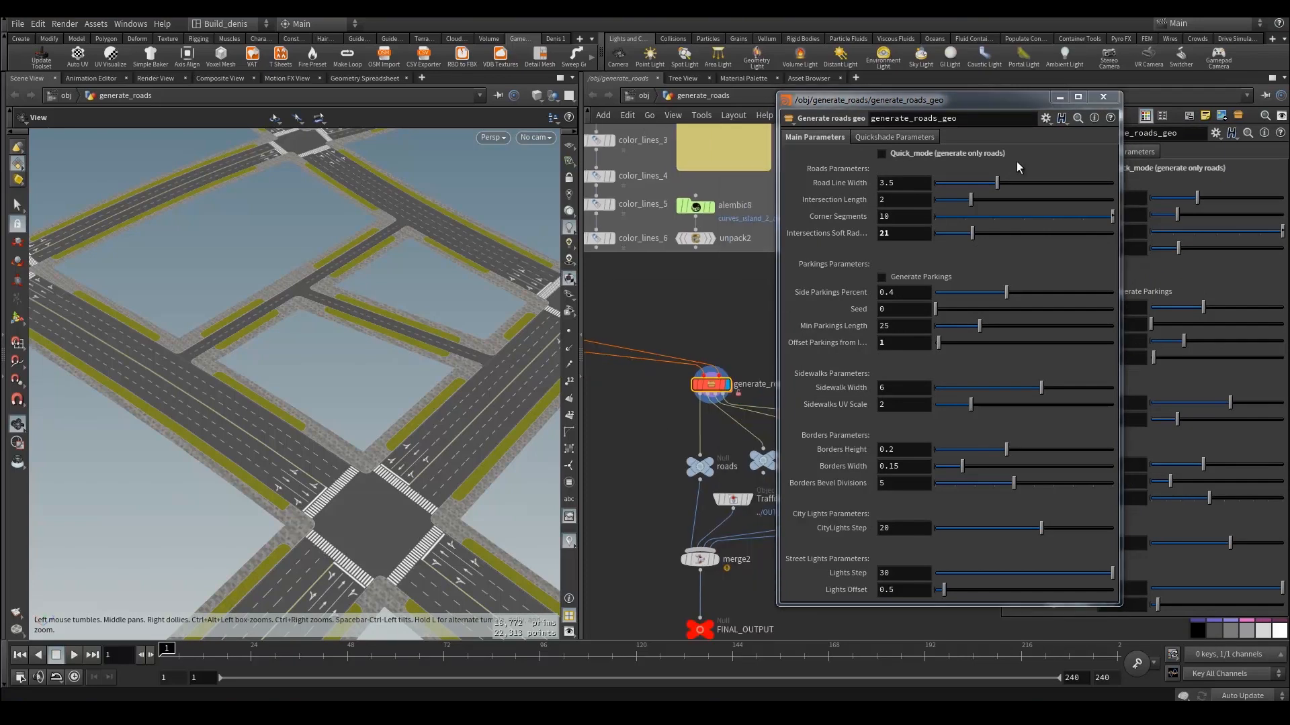
pyautogui.scroll(-4, 667, 333)
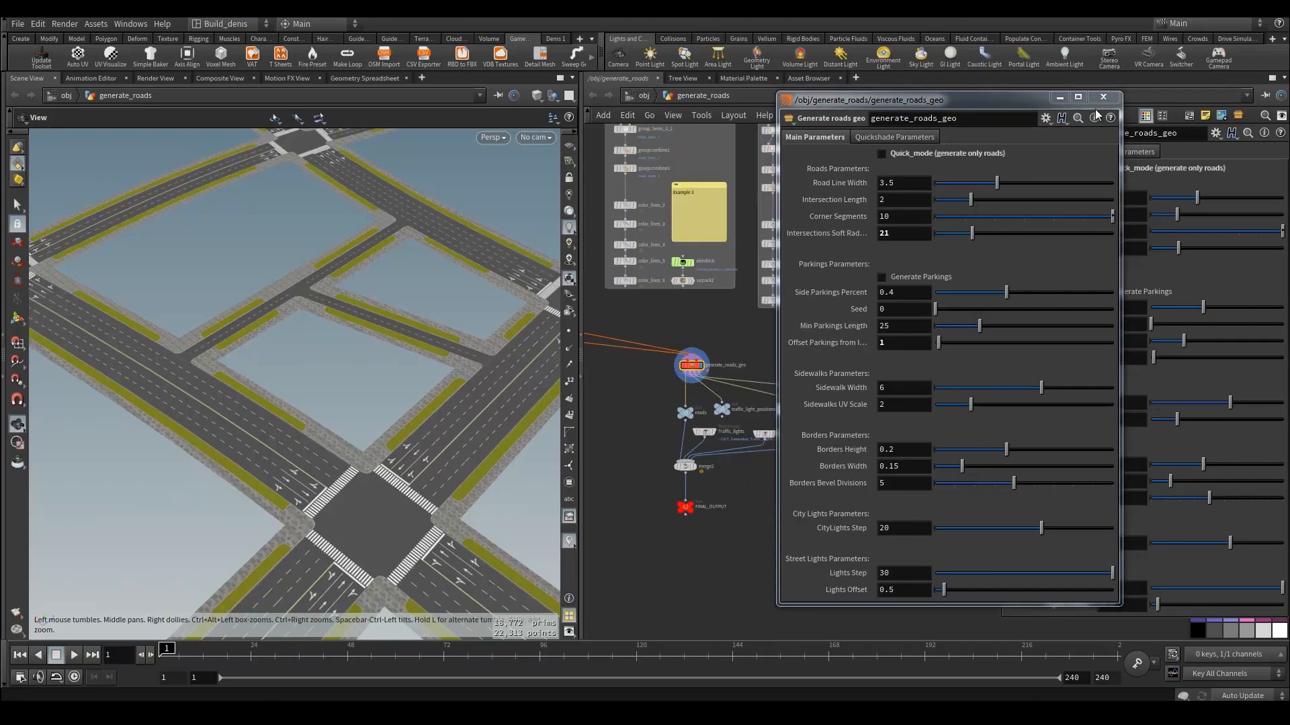
pyautogui.moveTo(1029, 111); pyautogui.dragTo(1064, 114)
pyautogui.click(1140, 107)
pyautogui.moveTo(770, 321); pyautogui.dragTo(869, 344, button='middle')
pyautogui.click(1131, 168)
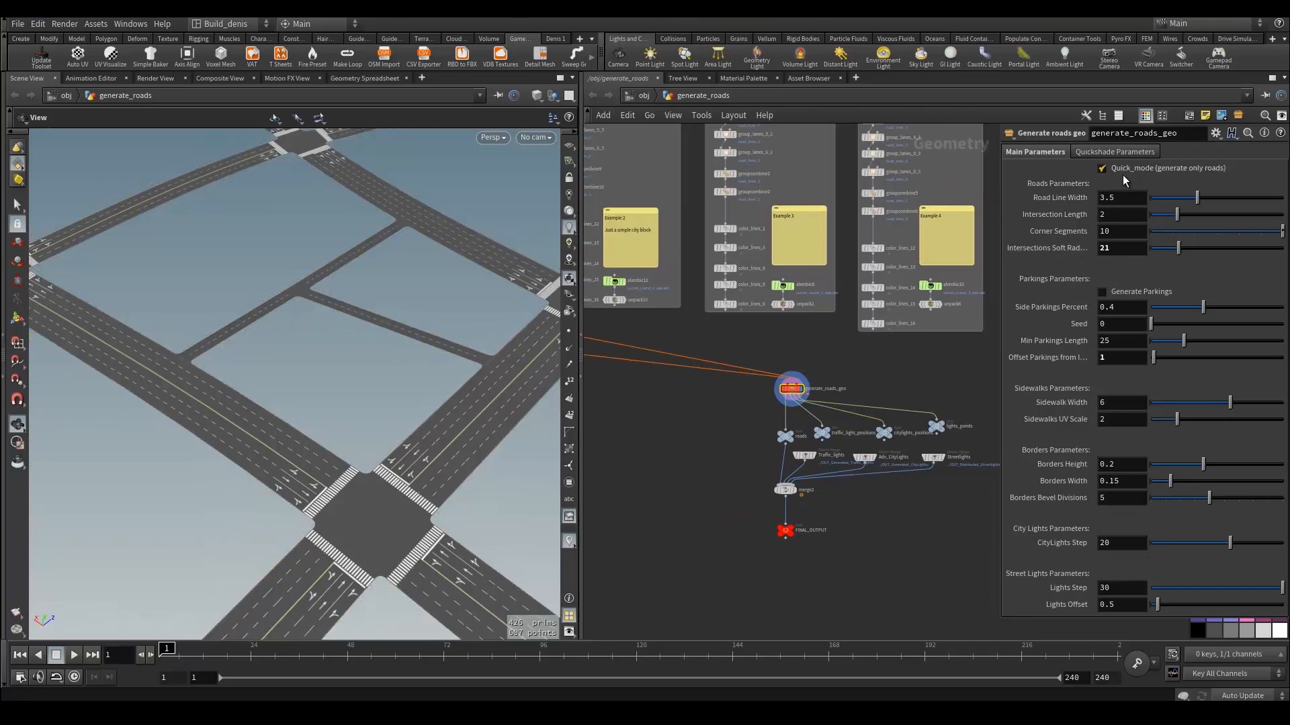
# Step: Display the unpack3 node of Example 1 with its curve points shown and frame the curves in the viewport
pyautogui.scroll(-5, 727, 391)
pyautogui.moveTo(706, 435); pyautogui.dragTo(863, 467, button='middle')
pyautogui.scroll(7, 760, 362)
pyautogui.moveTo(712, 342); pyautogui.dragTo(700, 410, button='middle')
pyautogui.scroll(-4, 702, 406)
pyautogui.scroll(6, 692, 339)
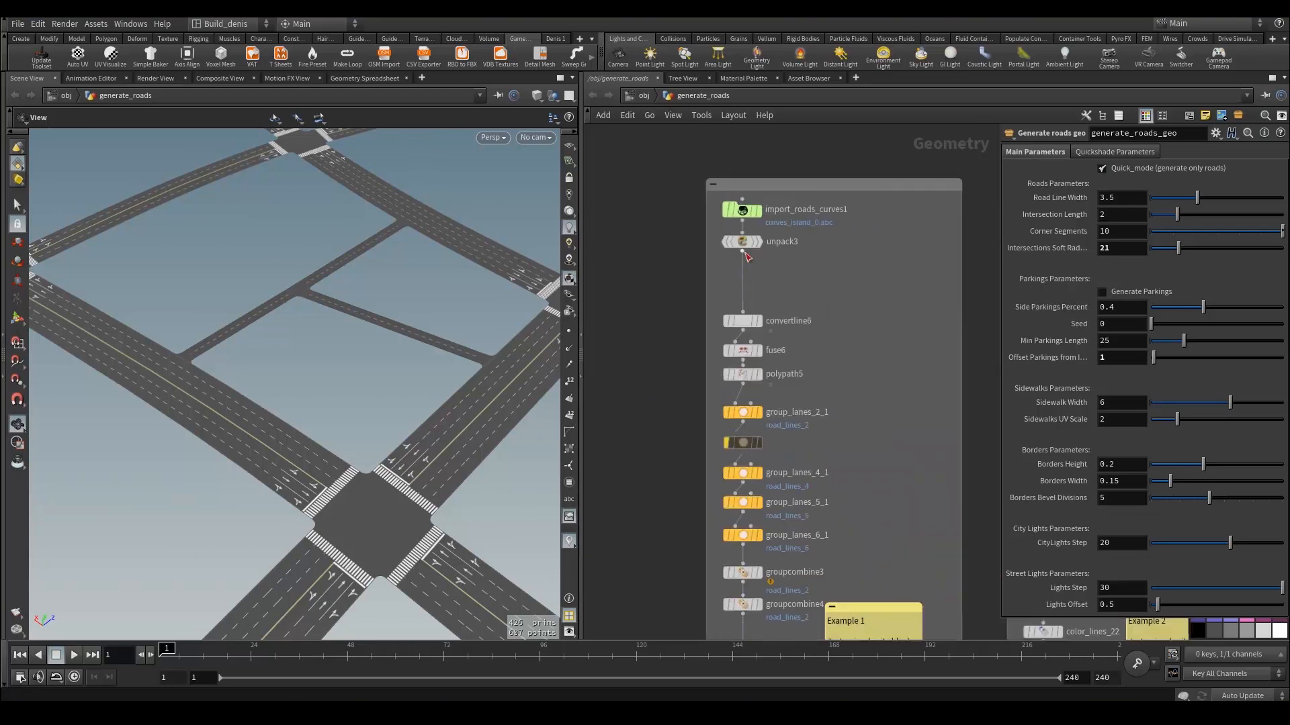
pyautogui.click(761, 242)
pyautogui.click(757, 243)
pyautogui.click(569, 331)
pyautogui.press('h')
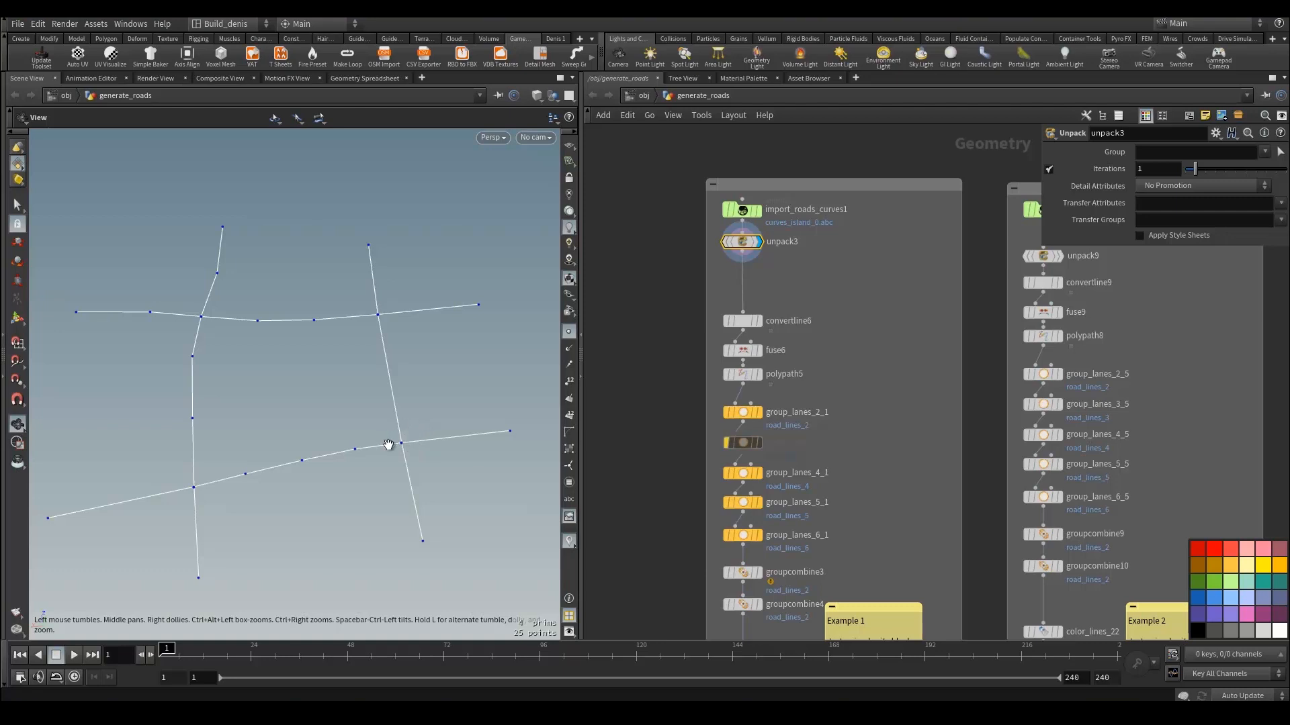
# Step: Add a Curve node beside the import_roads_curves1 node of Example 1
pyautogui.scroll(-2, 735, 357)
pyautogui.moveTo(736, 356); pyautogui.dragTo(693, 393, button='middle')
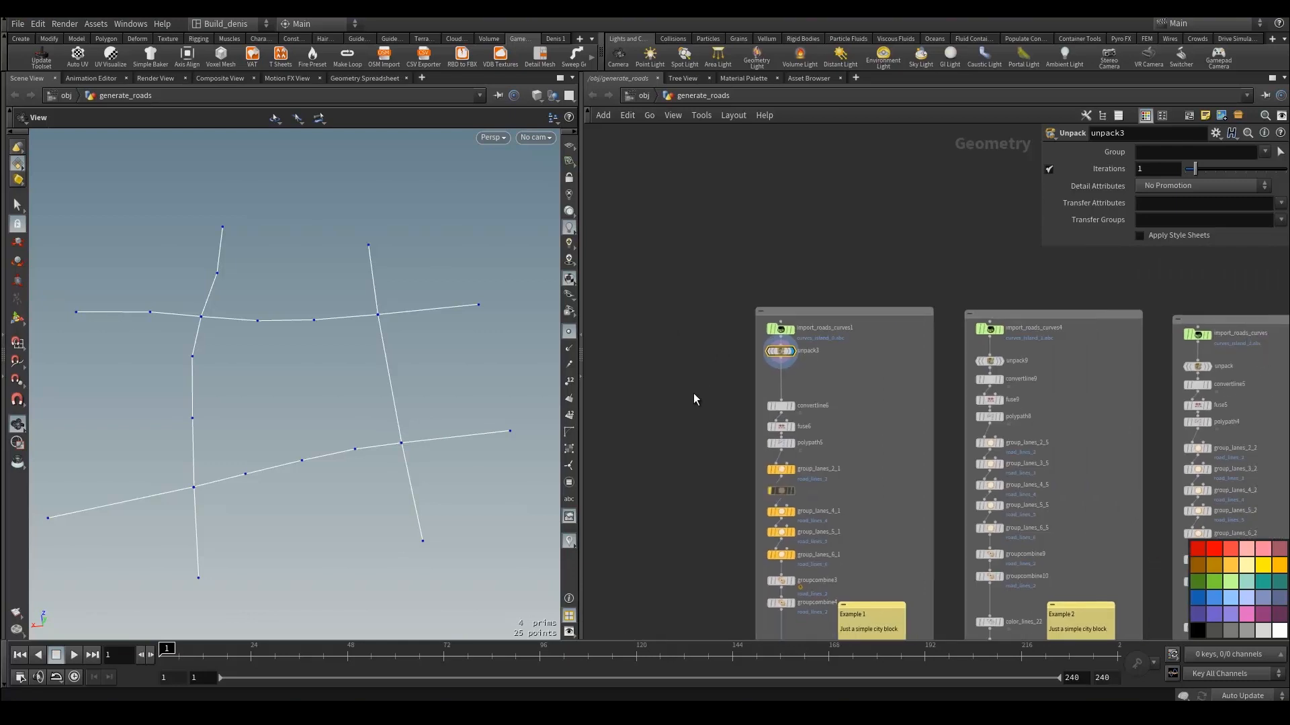
pyautogui.scroll(2, 736, 343)
pyautogui.moveTo(723, 304); pyautogui.dragTo(816, 374)
pyautogui.moveTo(805, 316); pyautogui.dragTo(805, 317)
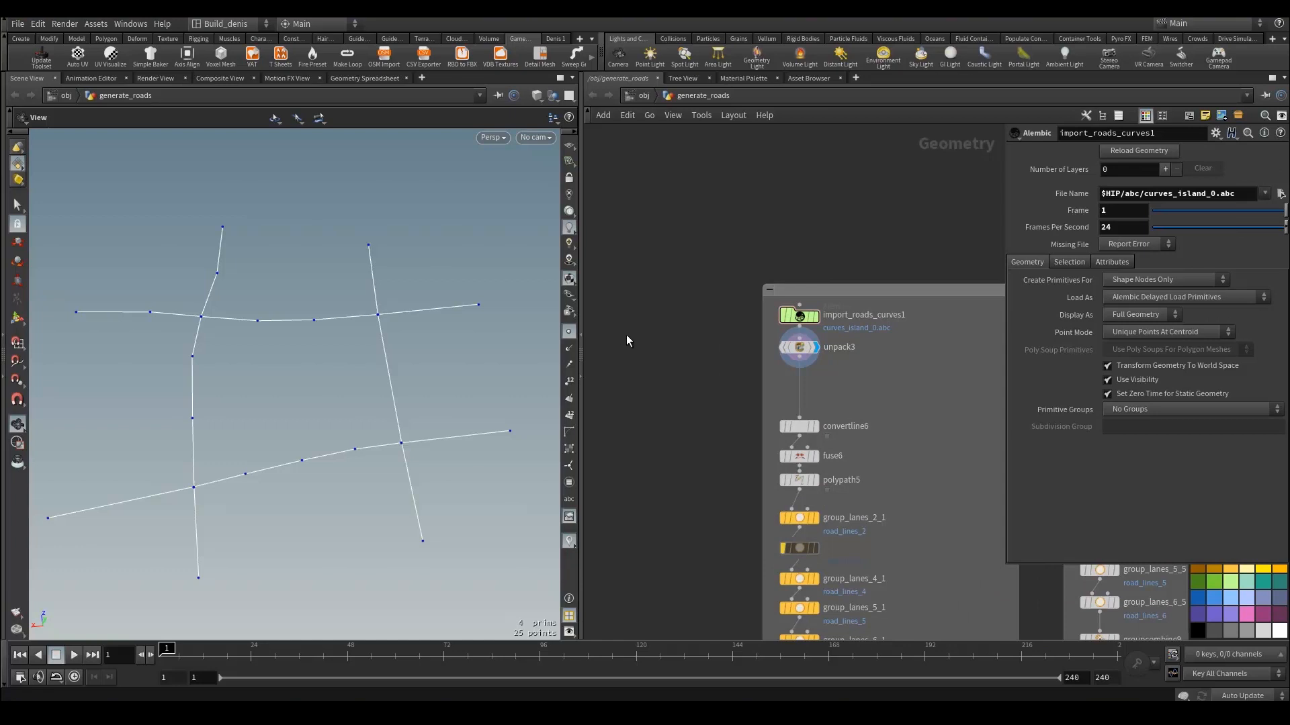
pyautogui.press('Tab')
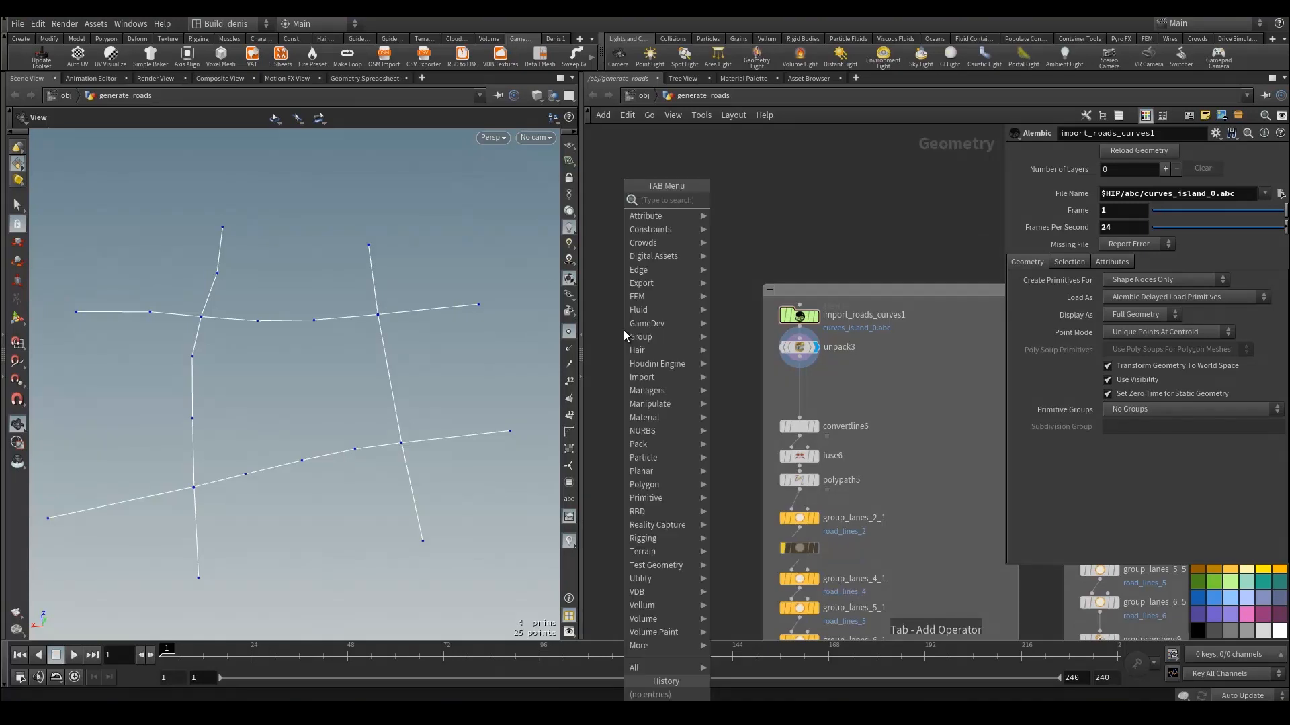
pyautogui.write('cur')
pyautogui.press('Return')
pyautogui.click(623, 329)
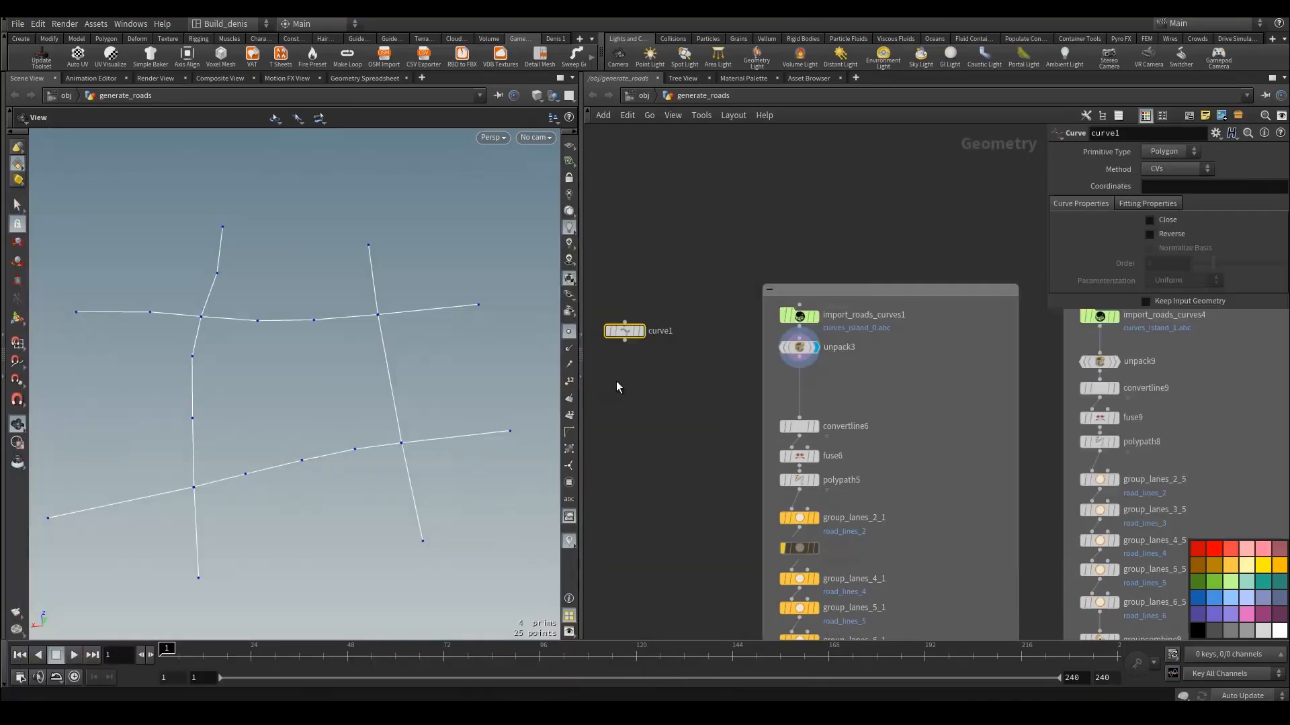
# Step: In the top view, draw a four-point polygon curve starting at the lower-right intersection and running diagonally down and outward
pyautogui.moveTo(408, 302); pyautogui.dragTo(381, 302, button='middle')
pyautogui.hotkey('space', '2')
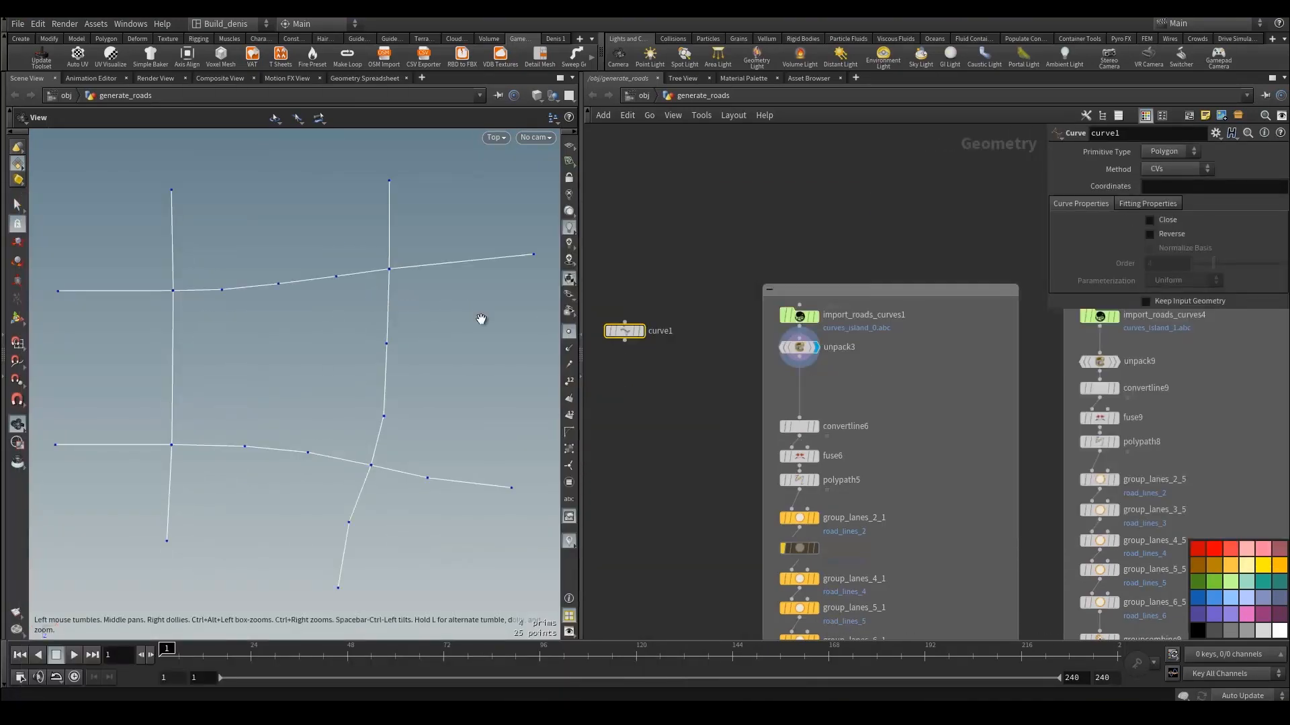
pyautogui.press('Return')
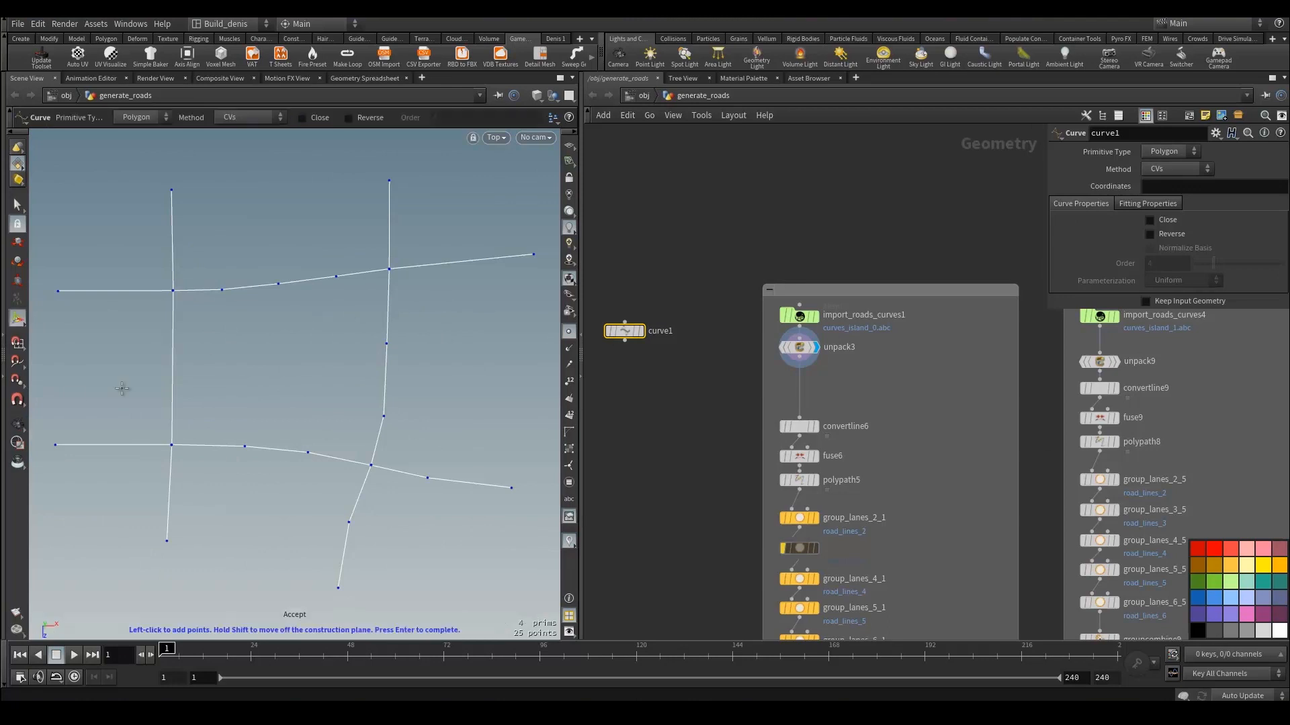
pyautogui.moveTo(363, 460); pyautogui.dragTo(308, 368, button='middle')
pyautogui.click(315, 374)
pyautogui.click(338, 434)
pyautogui.click(377, 487)
pyautogui.click(422, 526)
pyautogui.press('Return')
# Step: Insert a Merge node between unpack3 and convertline6, connect curve1 to it and display the merged curves
pyautogui.press('Tab')
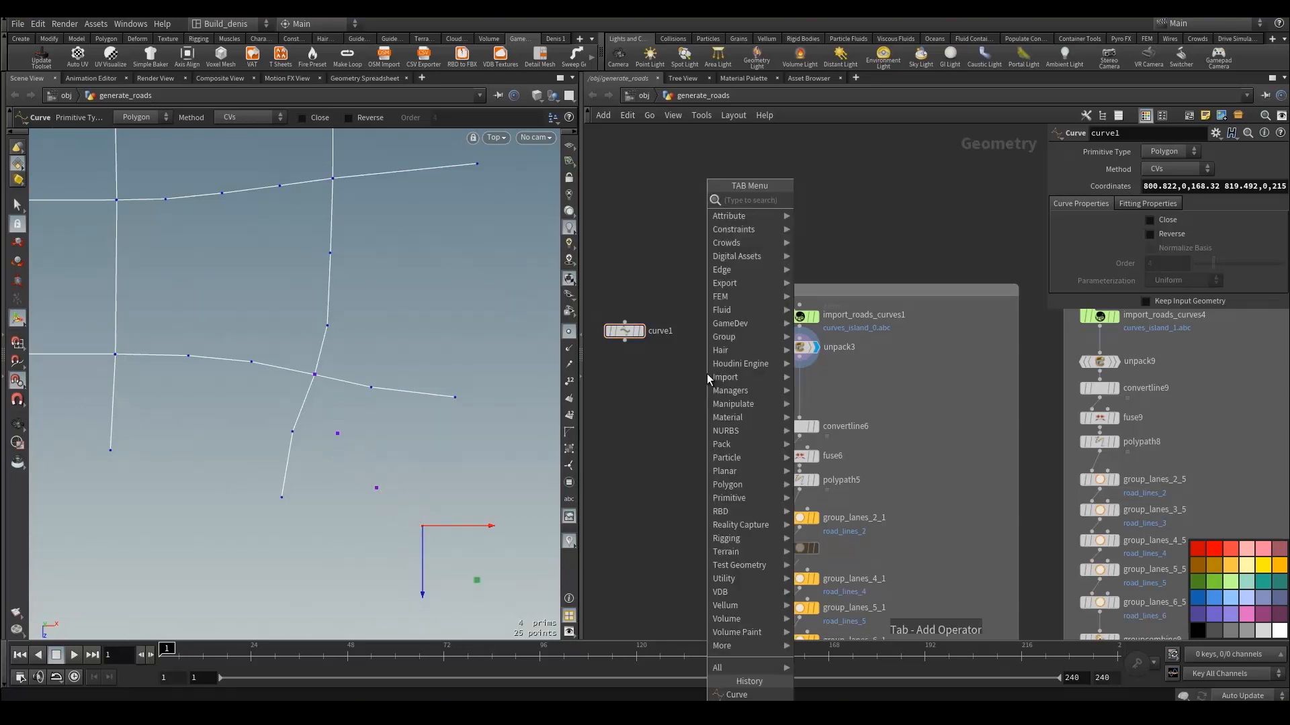
pyautogui.moveTo(706, 374)
pyautogui.press('Return')
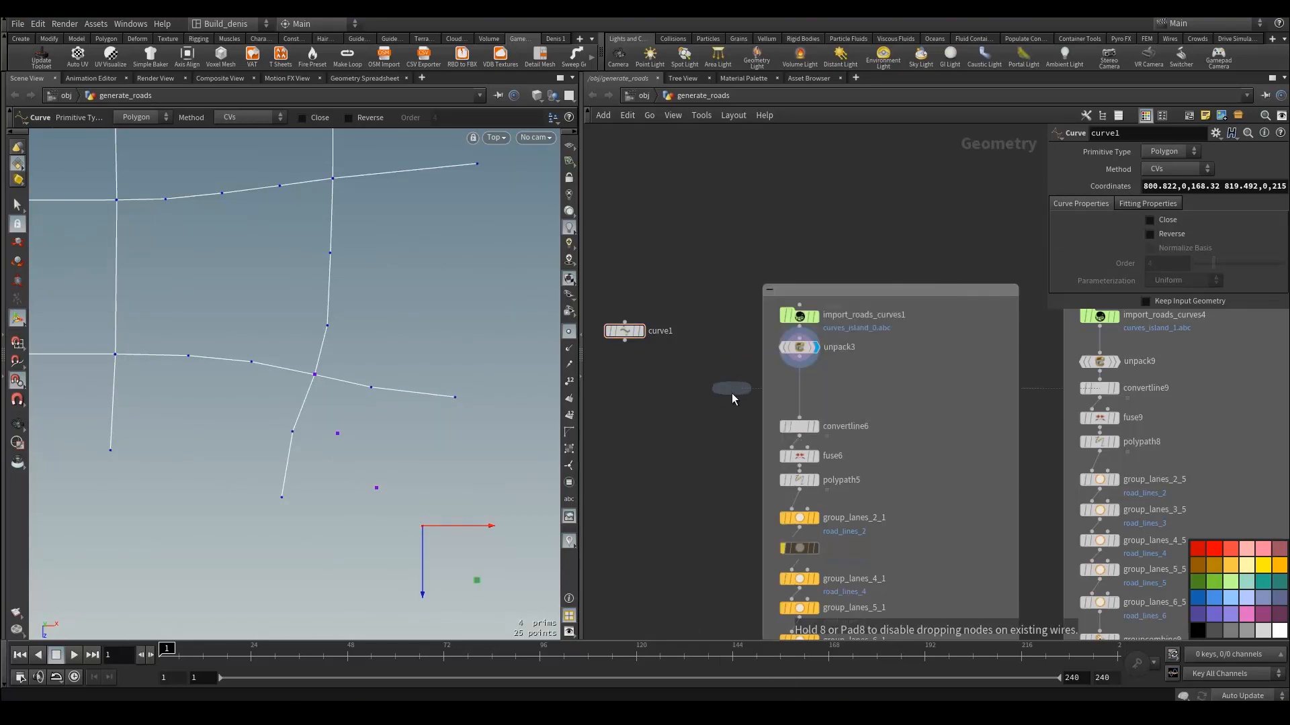
pyautogui.click(732, 393)
pyautogui.click(734, 382)
pyautogui.moveTo(739, 401); pyautogui.dragTo(803, 384)
pyautogui.moveTo(625, 341); pyautogui.dragTo(796, 381)
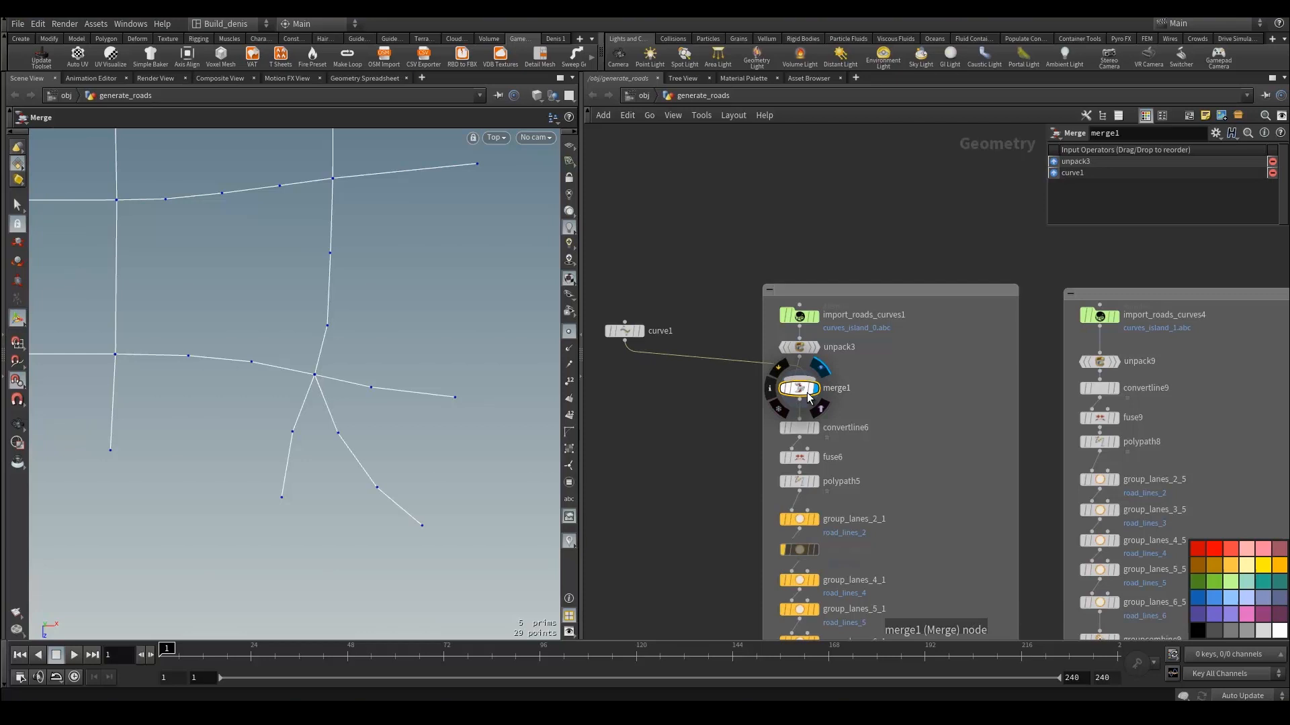
pyautogui.press('Escape')
# Step: Add an Edit after merge1 and move the two points of the lower intersection's right-hand branch upward, the inner one by about 17 units
pyautogui.moveTo(373, 394); pyautogui.dragTo(385, 392)
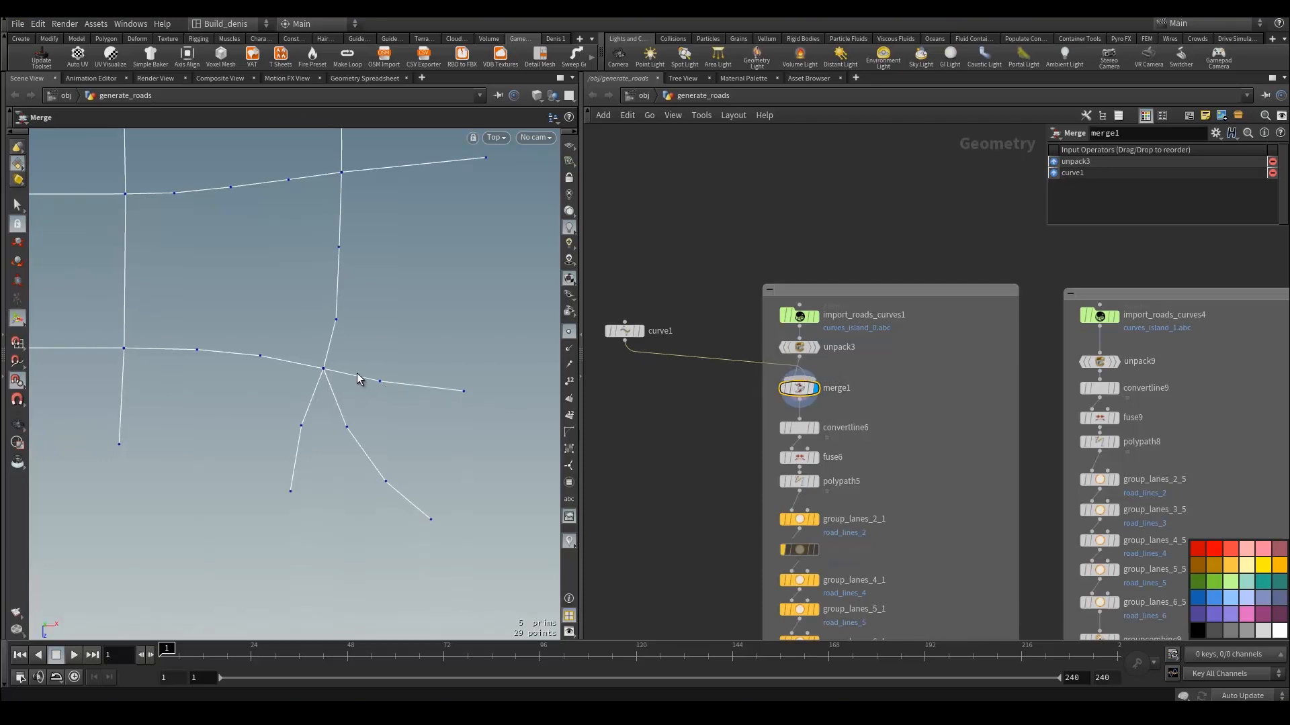
pyautogui.click(18, 209)
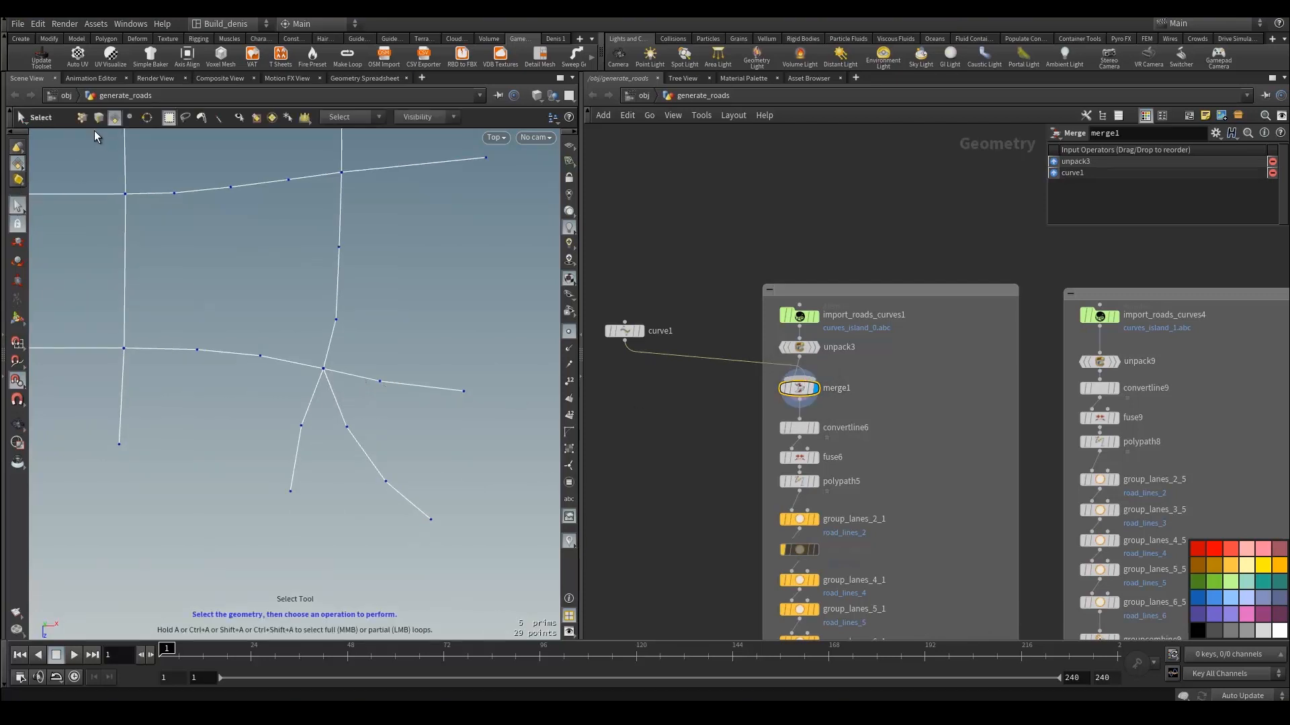
pyautogui.press('t')
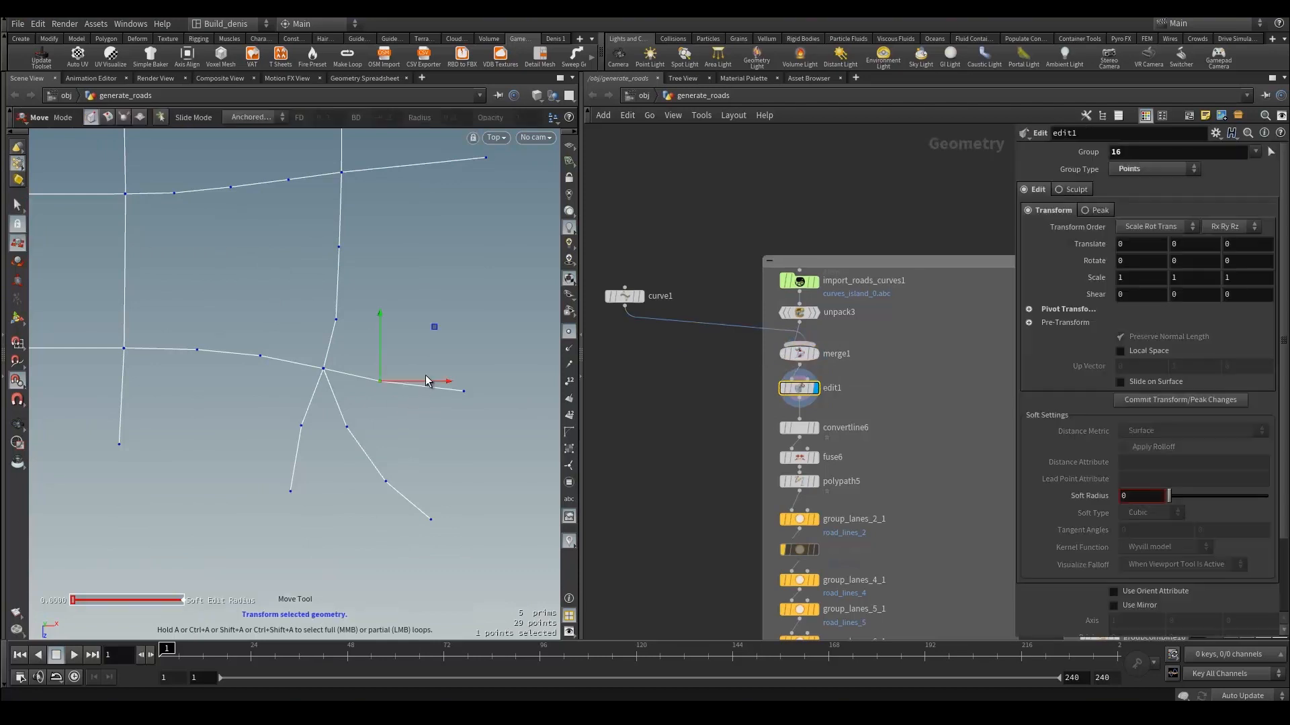
pyautogui.moveTo(435, 331); pyautogui.dragTo(435, 308)
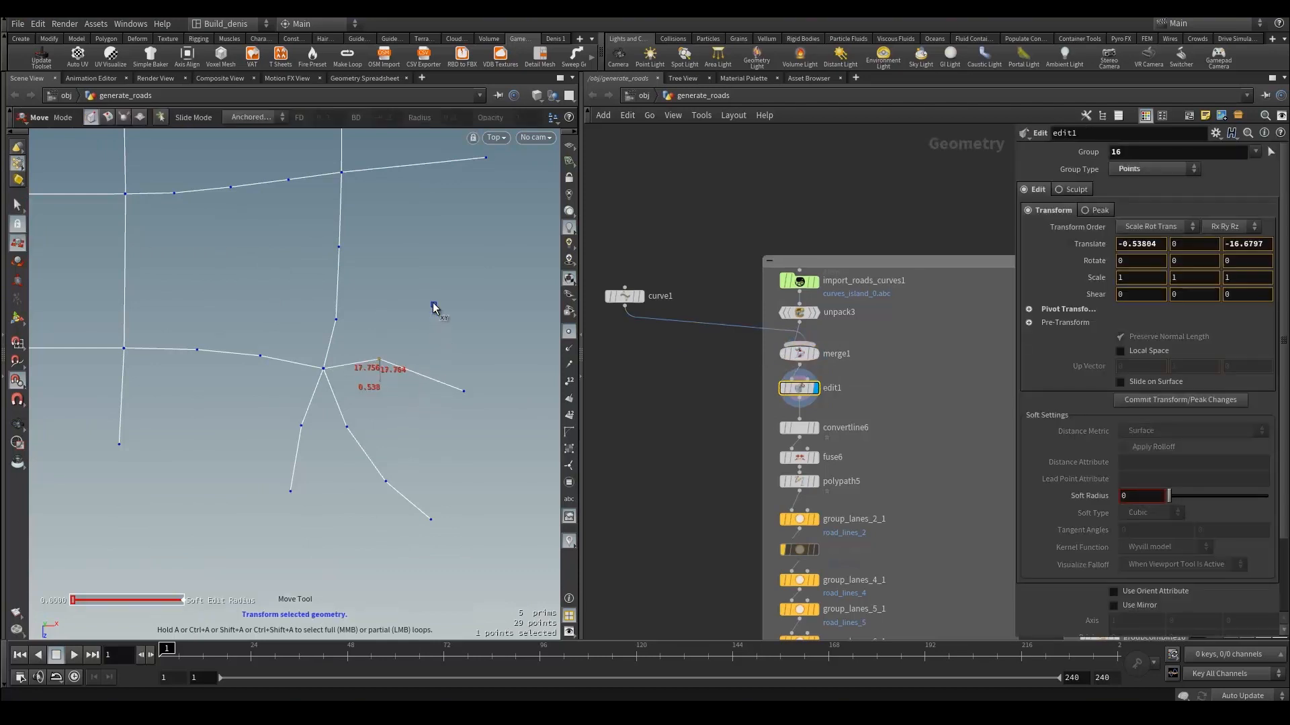
pyautogui.click(463, 390)
pyautogui.moveTo(516, 336); pyautogui.dragTo(514, 273)
# Step: Move the two points of the intersection's lower-left branch outward to the left, by about 15 and 41 units
pyautogui.press('s')
pyautogui.press('t')
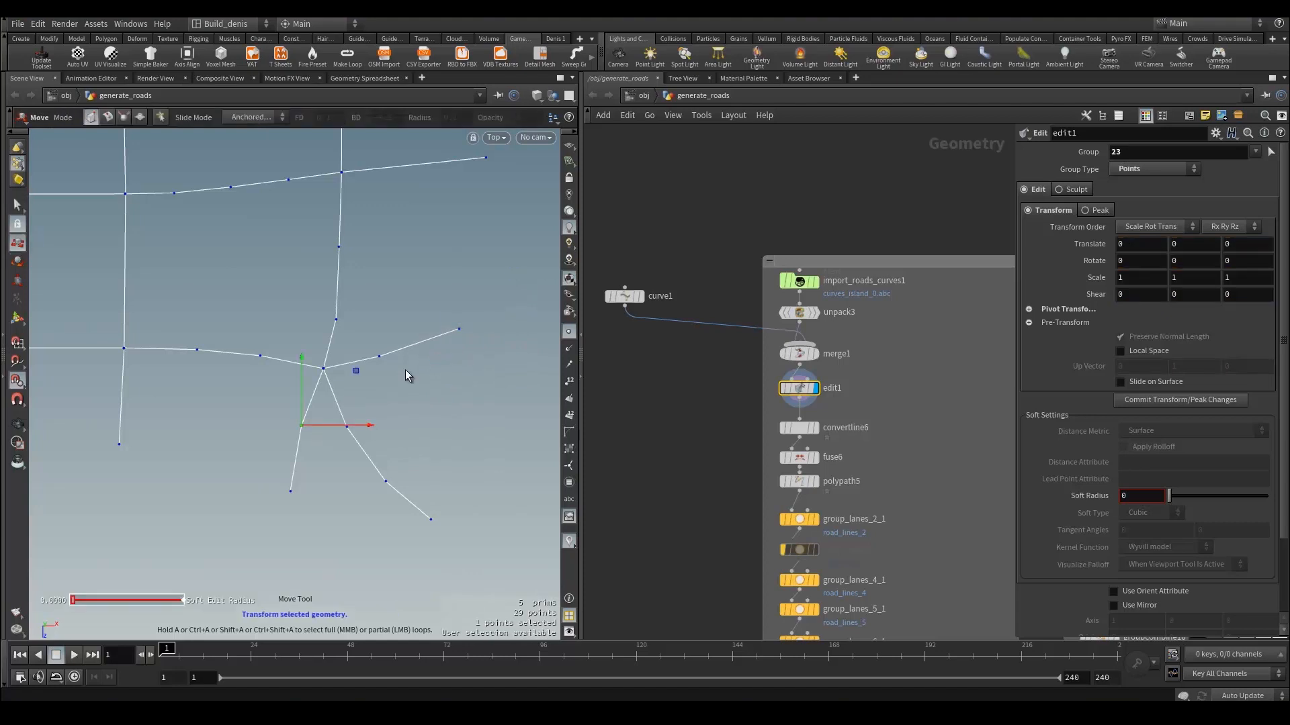
pyautogui.moveTo(357, 371); pyautogui.dragTo(338, 368)
pyautogui.press('s')
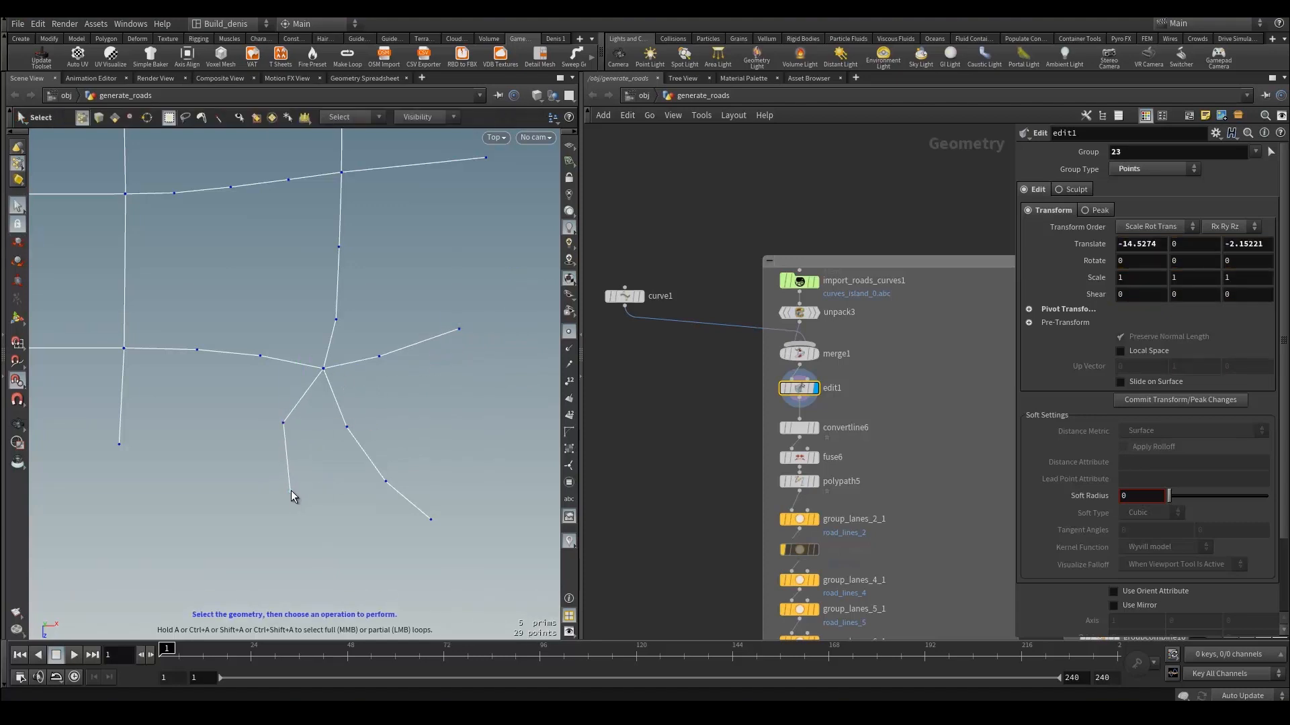
pyautogui.press('t')
pyautogui.moveTo(290, 491); pyautogui.dragTo(241, 491)
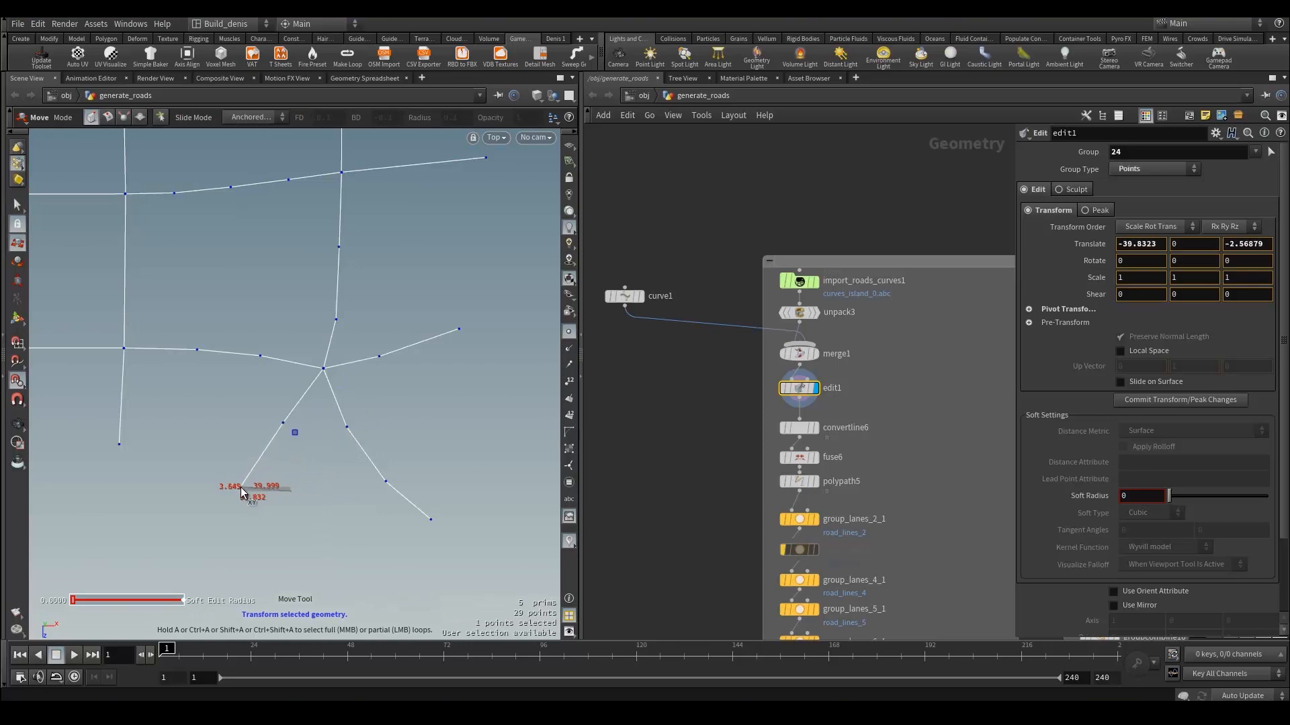
pyautogui.press('s')
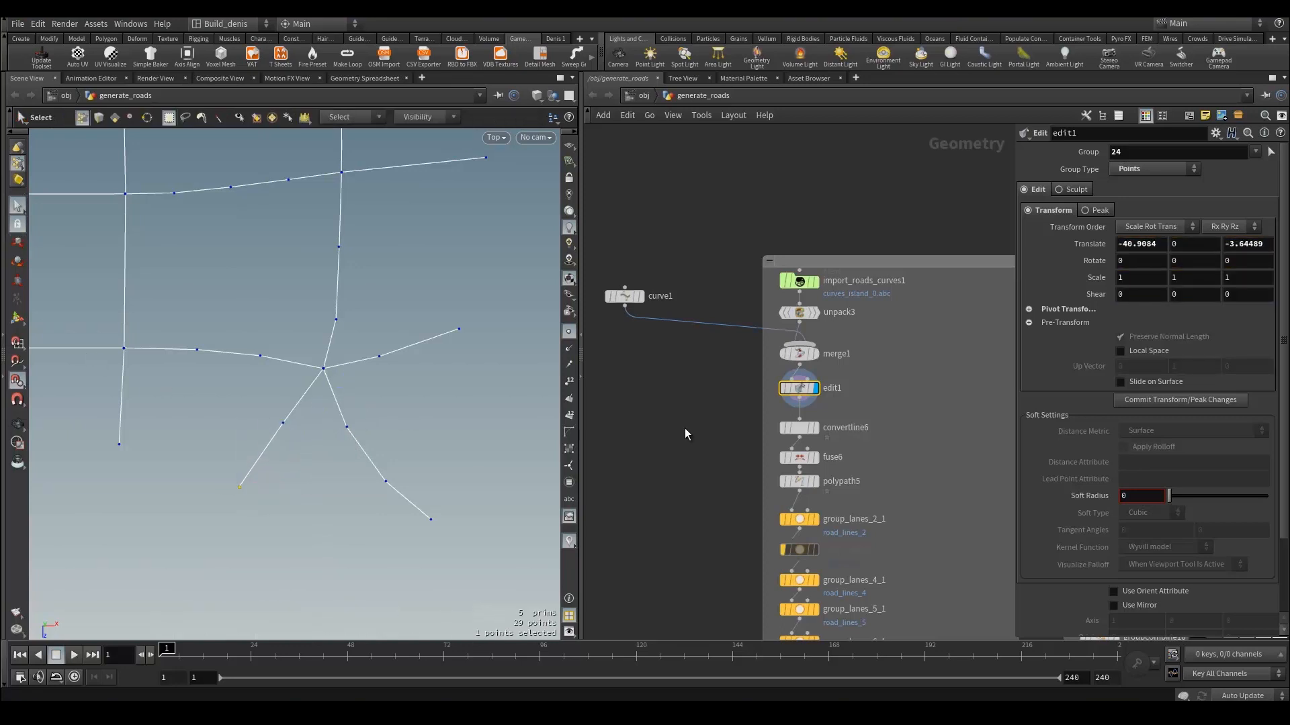
# Step: Display group_lanes_4_1 and check which road segments its base group assigns to road_lines_4
pyautogui.moveTo(825, 452); pyautogui.dragTo(817, 396, button='middle')
pyautogui.moveTo(920, 463); pyautogui.dragTo(907, 354, button='middle')
pyautogui.scroll(2, 822, 397)
pyautogui.click(783, 425)
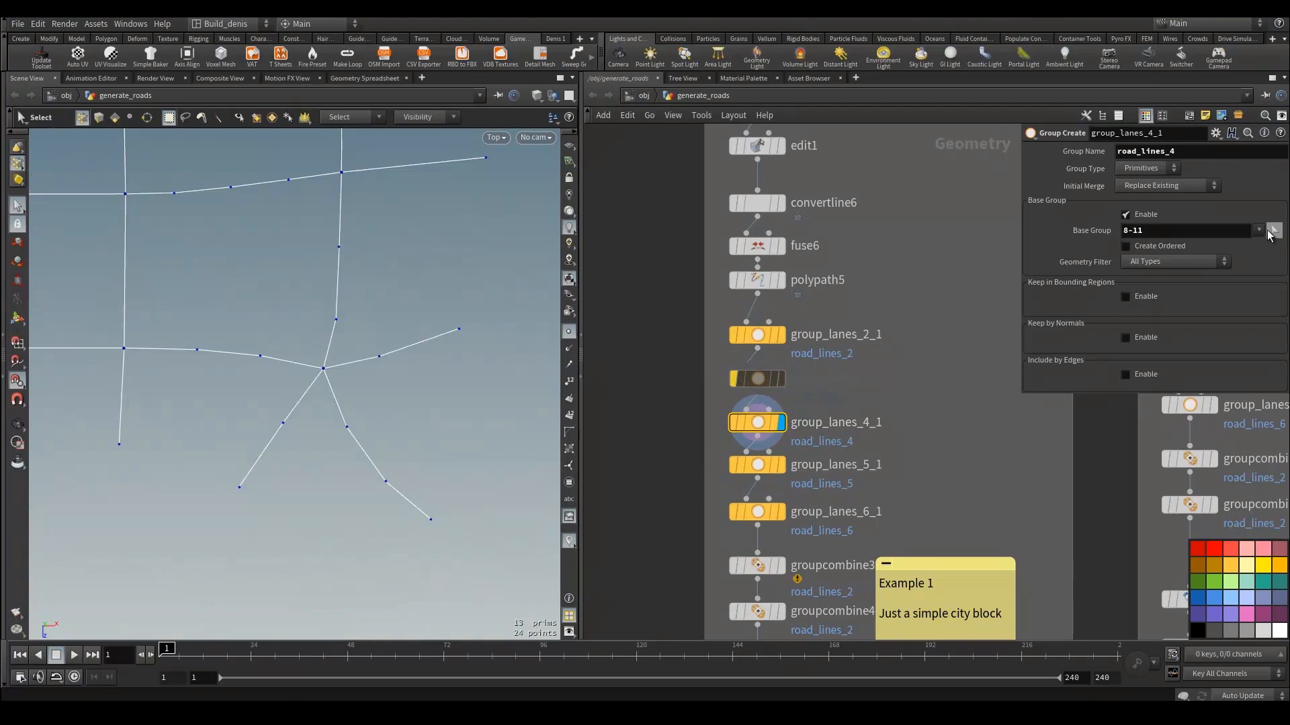
pyautogui.click(1273, 230)
pyautogui.hotkey('ctrl', 'z')
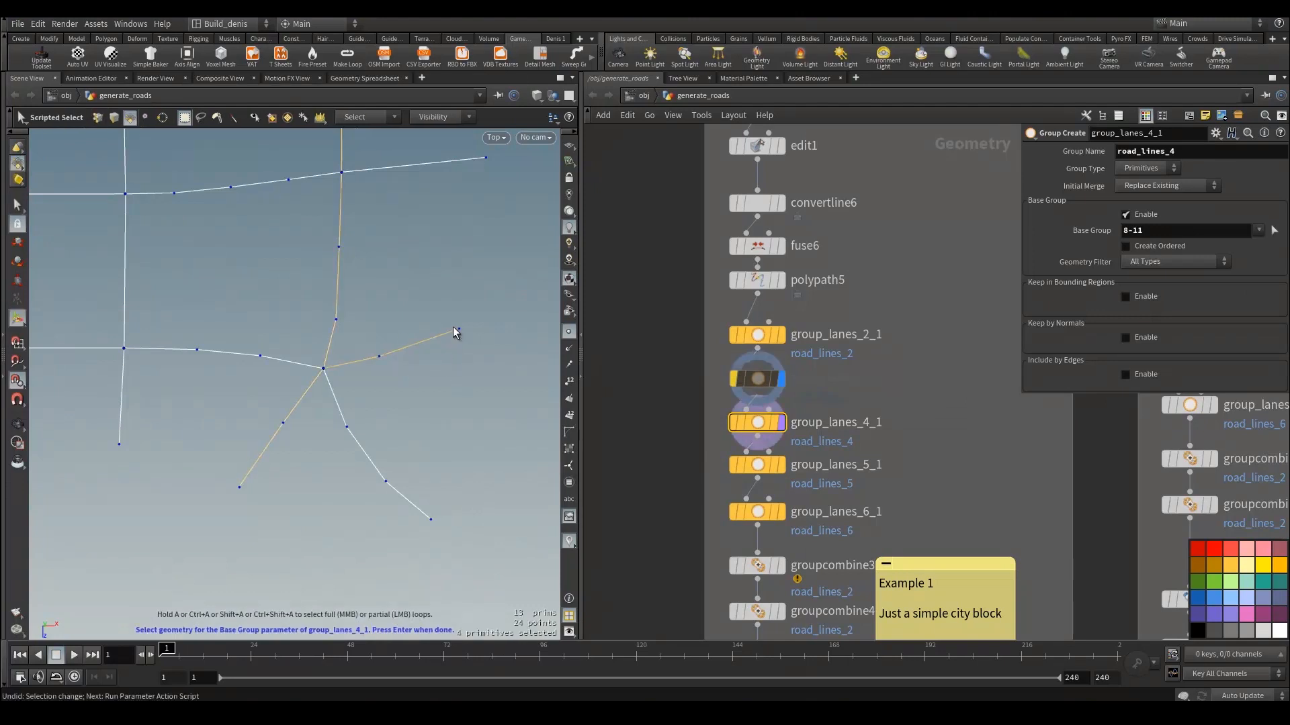
pyautogui.press('Return')
pyautogui.moveTo(446, 247); pyautogui.dragTo(389, 323)
pyautogui.moveTo(389, 322); pyautogui.dragTo(392, 324, button='right')
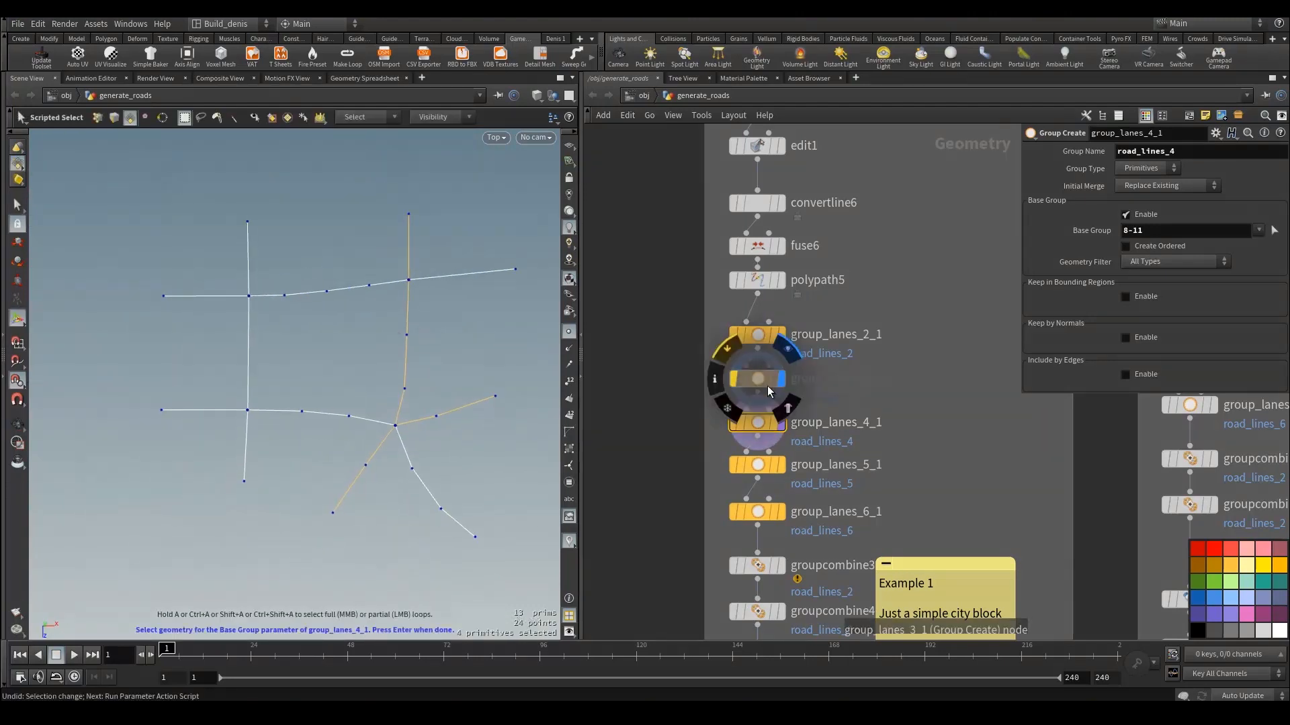
pyautogui.press('Return')
# Step: Add the far-left segment of the lower horizontal road to the base group of group_lanes_5_1, making it 5-6
pyautogui.click(782, 465)
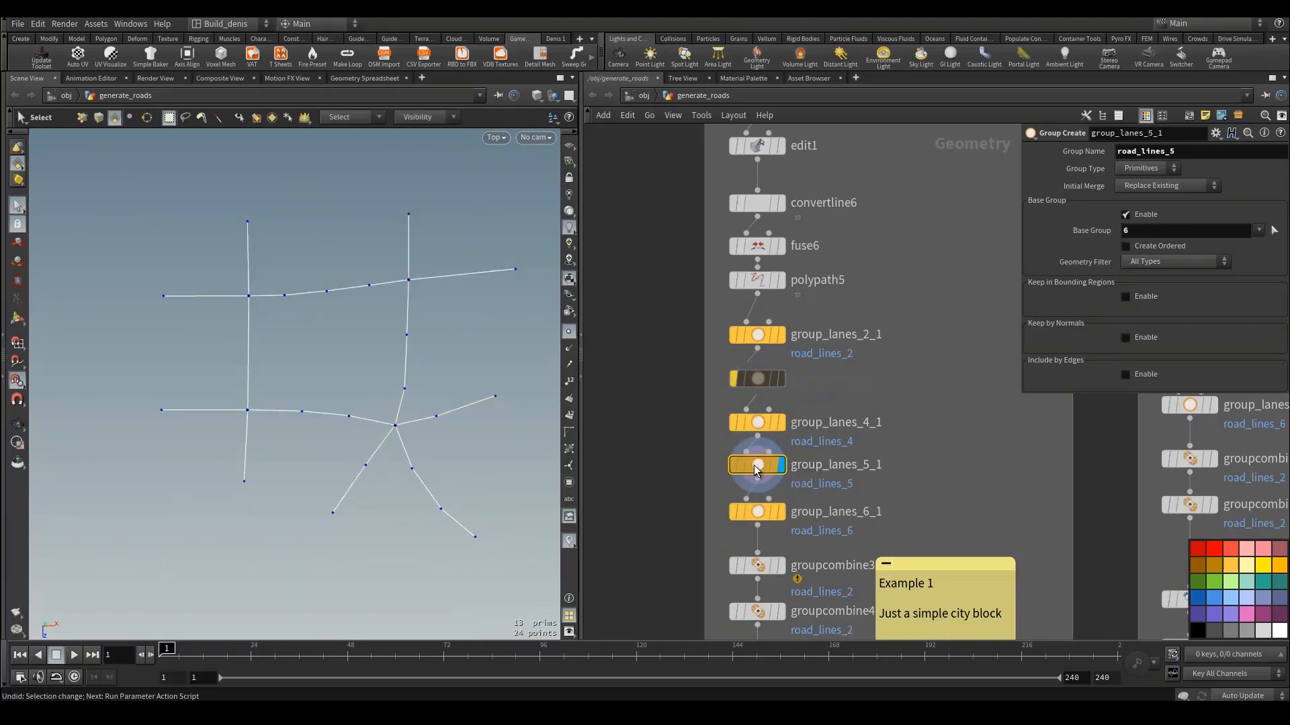
pyautogui.click(1273, 233)
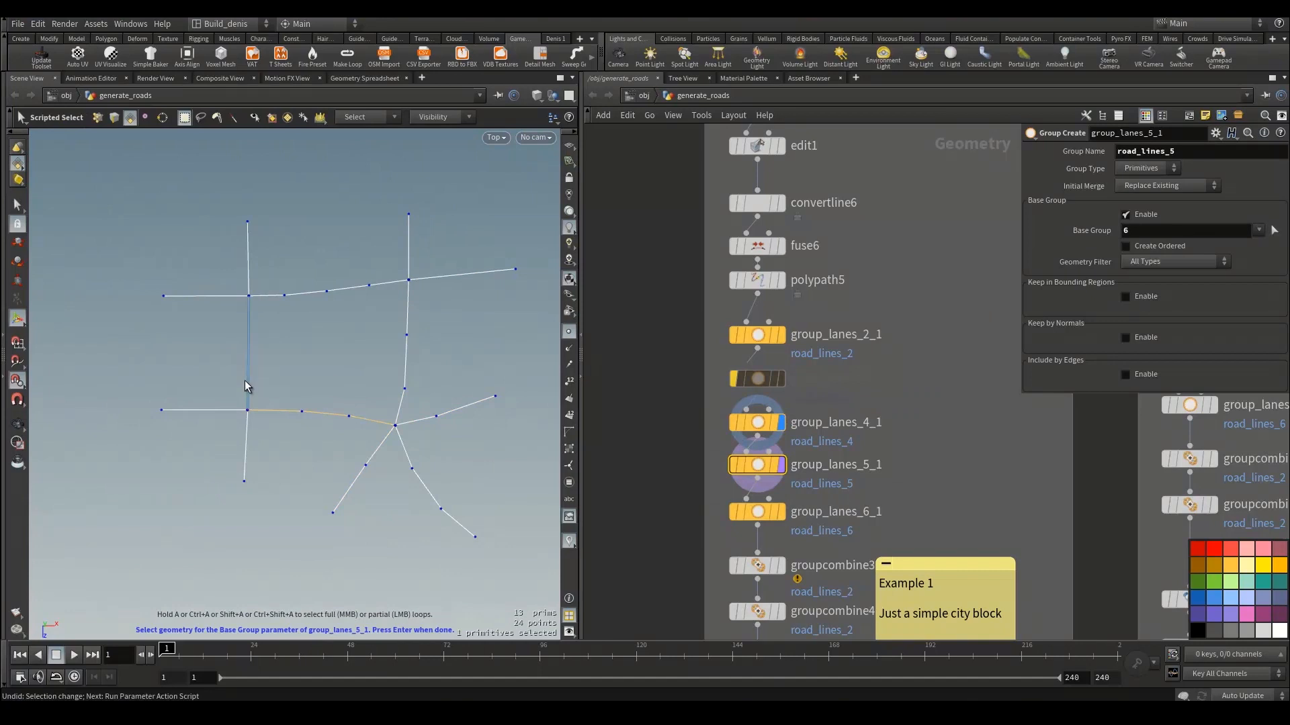
pyautogui.keyDown('shift'); pyautogui.click(202, 410); pyautogui.keyUp('shift')
pyautogui.press('Return')
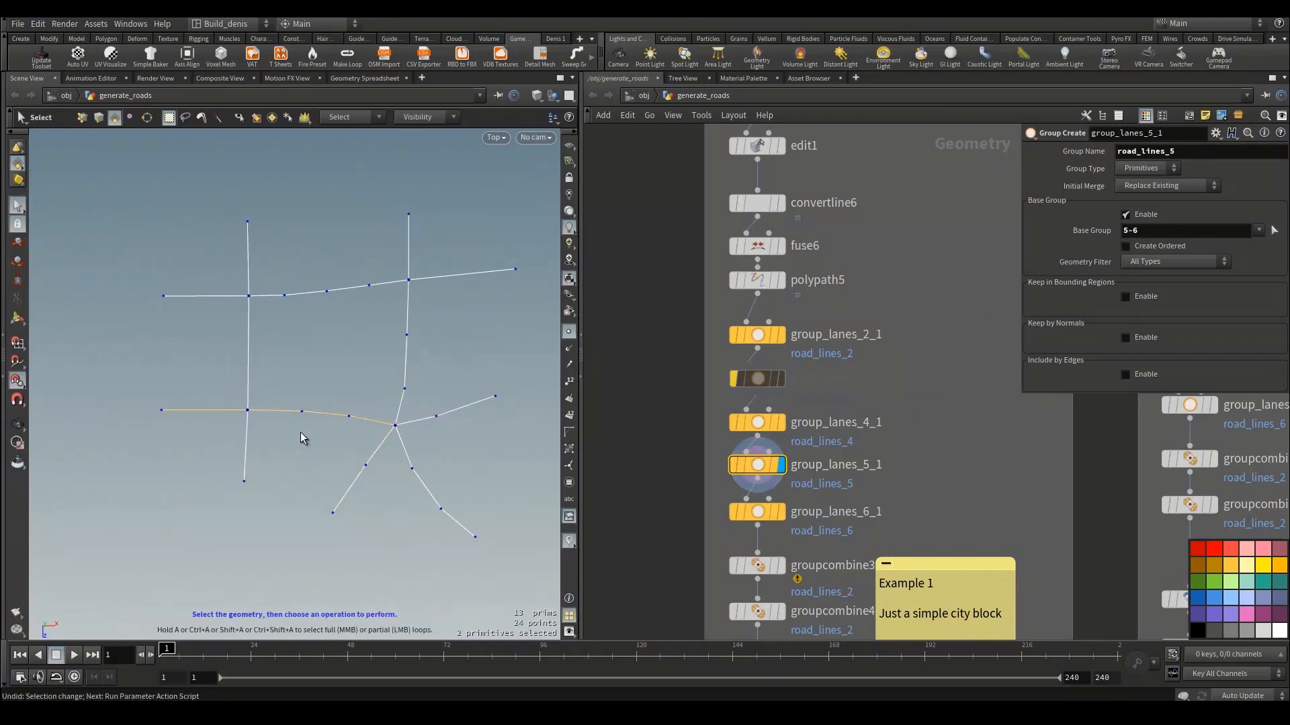
# Step: Display group_lanes_6_1 and check which road segments its base group assigns to road_lines_6
pyautogui.click(758, 512)
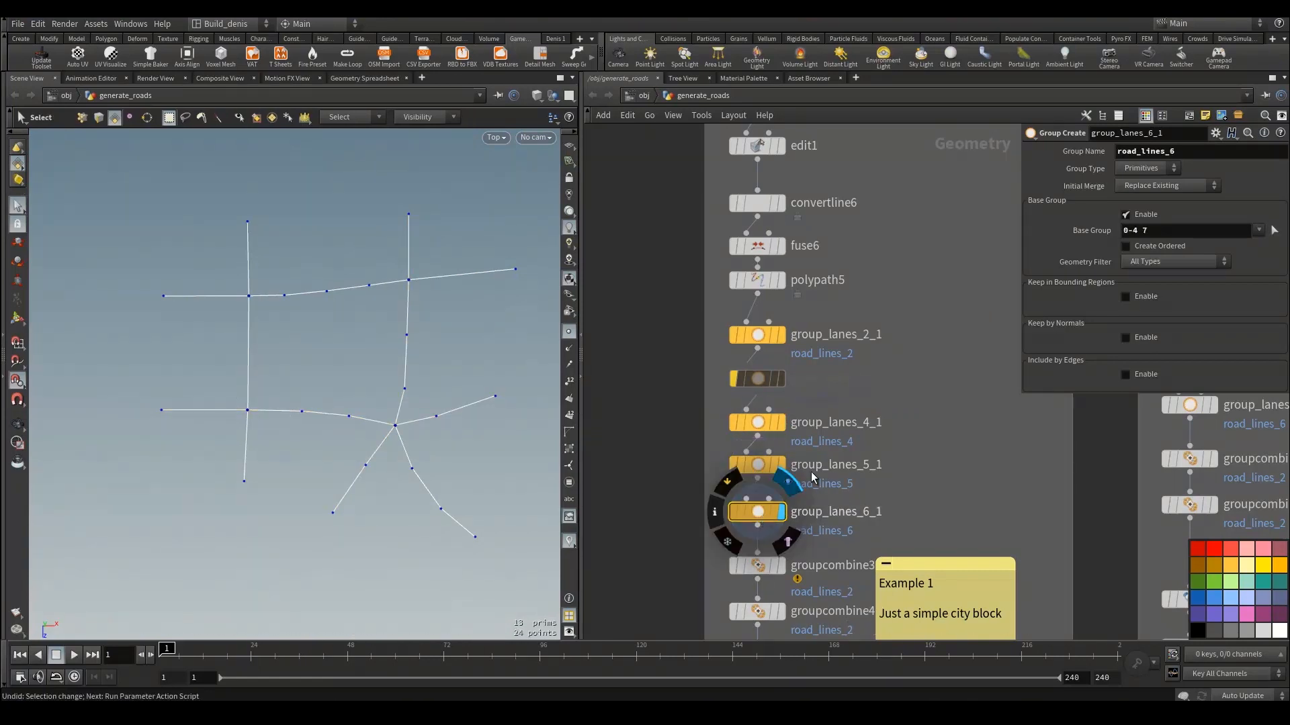
pyautogui.click(1275, 232)
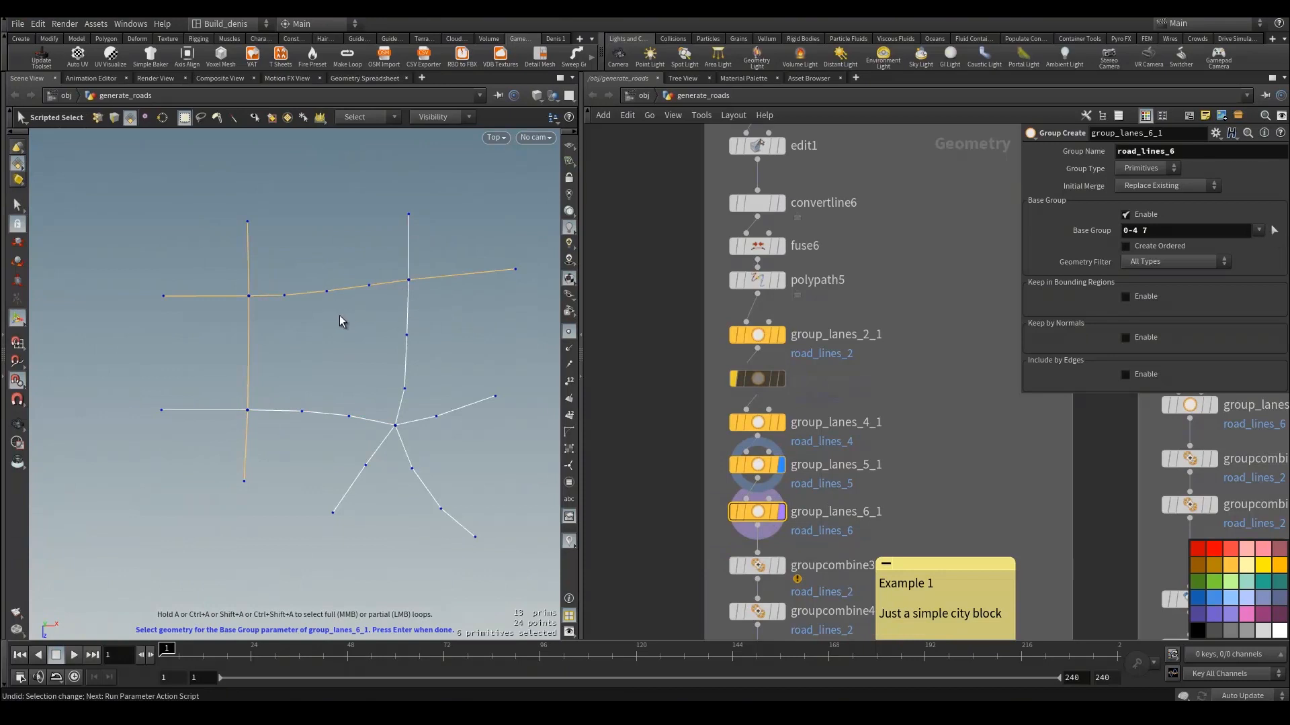
pyautogui.press('Return')
# Step: Display color_lines_11 to view the road curves coloured by lane group
pyautogui.moveTo(886, 539); pyautogui.dragTo(887, 320, button='middle')
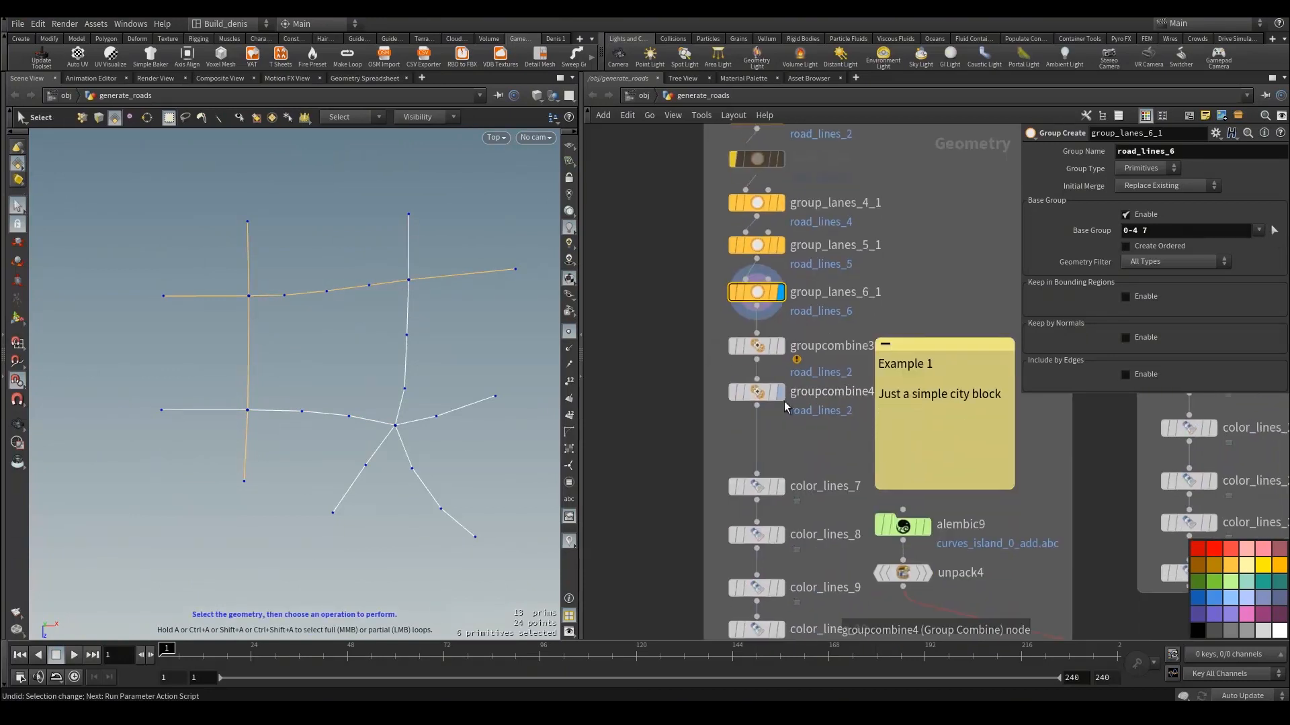
pyautogui.moveTo(828, 616); pyautogui.dragTo(809, 414, button='middle')
pyautogui.click(739, 477)
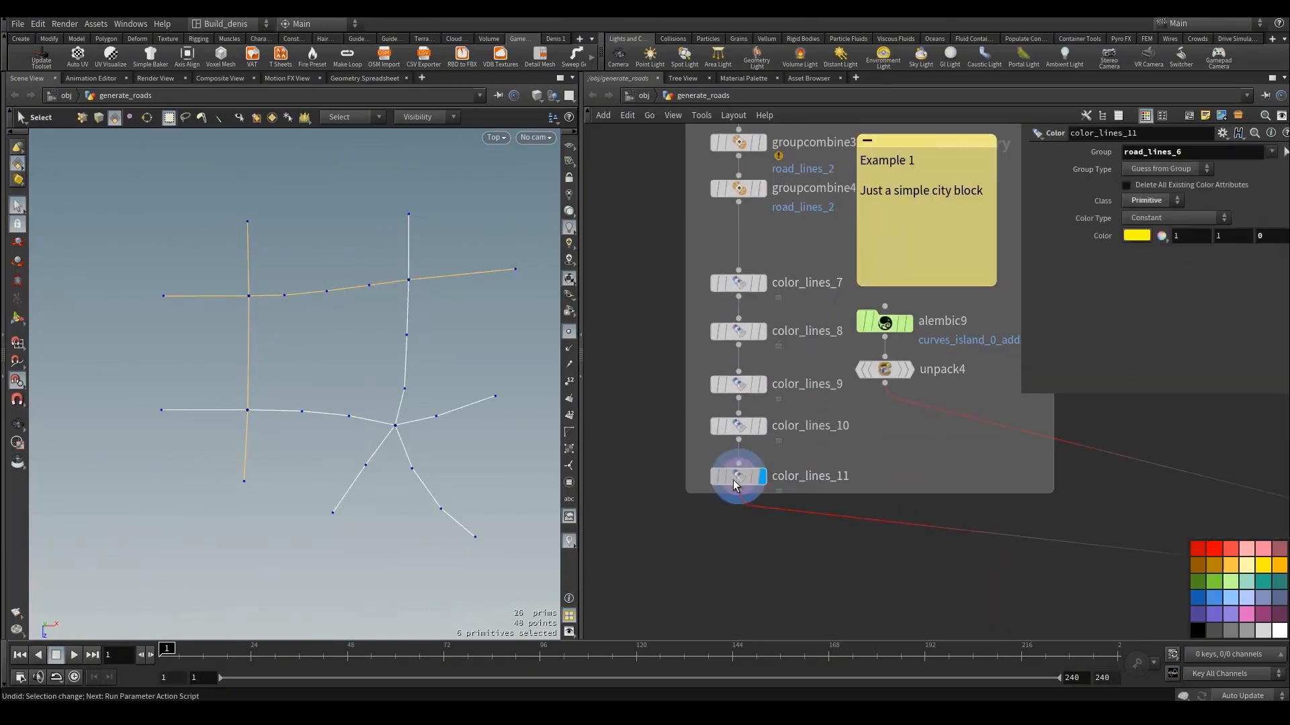
pyautogui.moveTo(415, 385); pyautogui.dragTo(407, 366, button='middle')
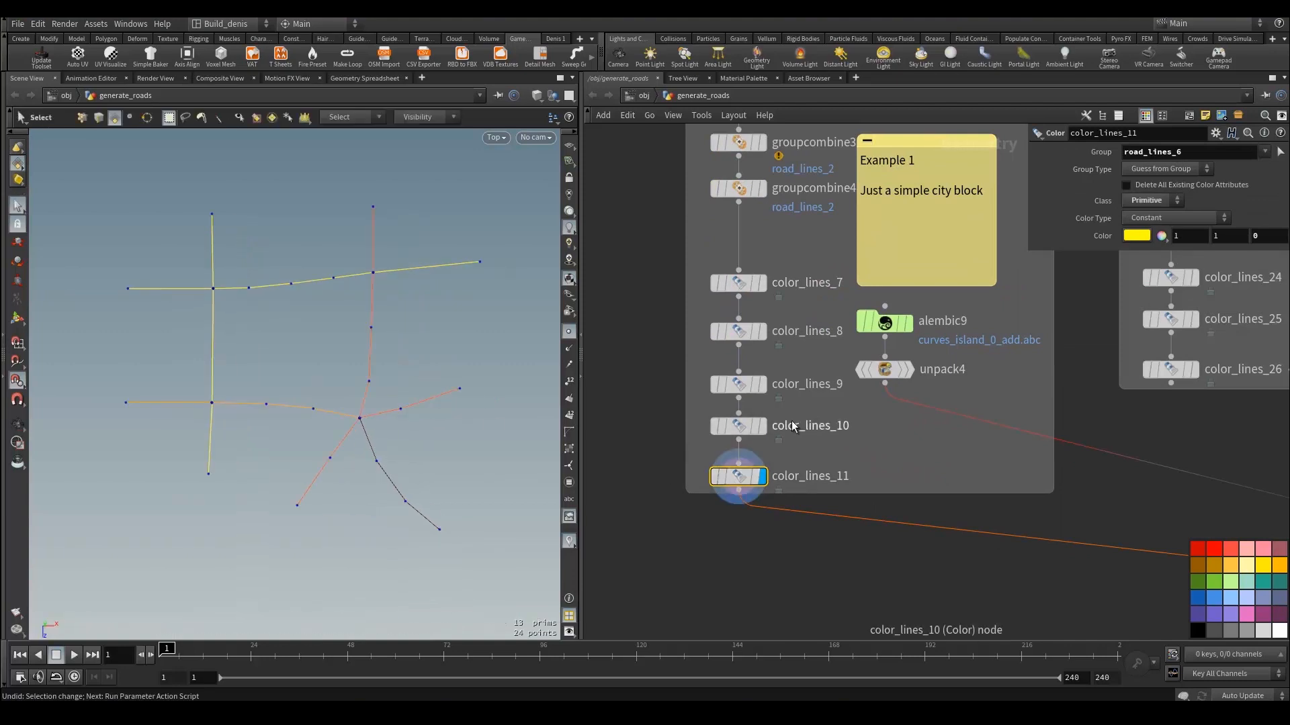
# Step: Display generate_roads_geo and examine the generated roads from a perspective angle
pyautogui.scroll(-3, 797, 422)
pyautogui.moveTo(904, 457)
pyautogui.mouseDown(button='middle')
pyautogui.moveTo(798, 459)
pyautogui.moveTo(688, 408)
pyautogui.mouseUp(button='middle')
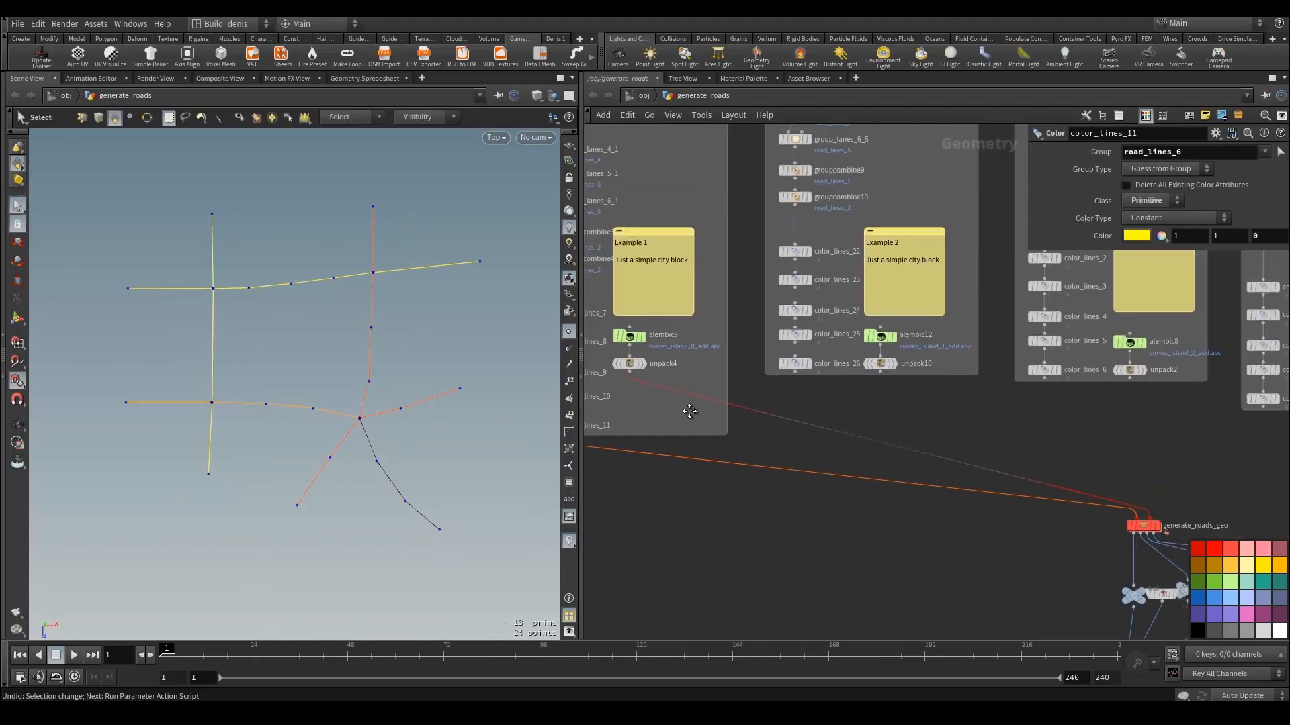
pyautogui.moveTo(1157, 487); pyautogui.dragTo(928, 441, button='middle')
pyautogui.scroll(3, 924, 466)
pyautogui.moveTo(908, 508)
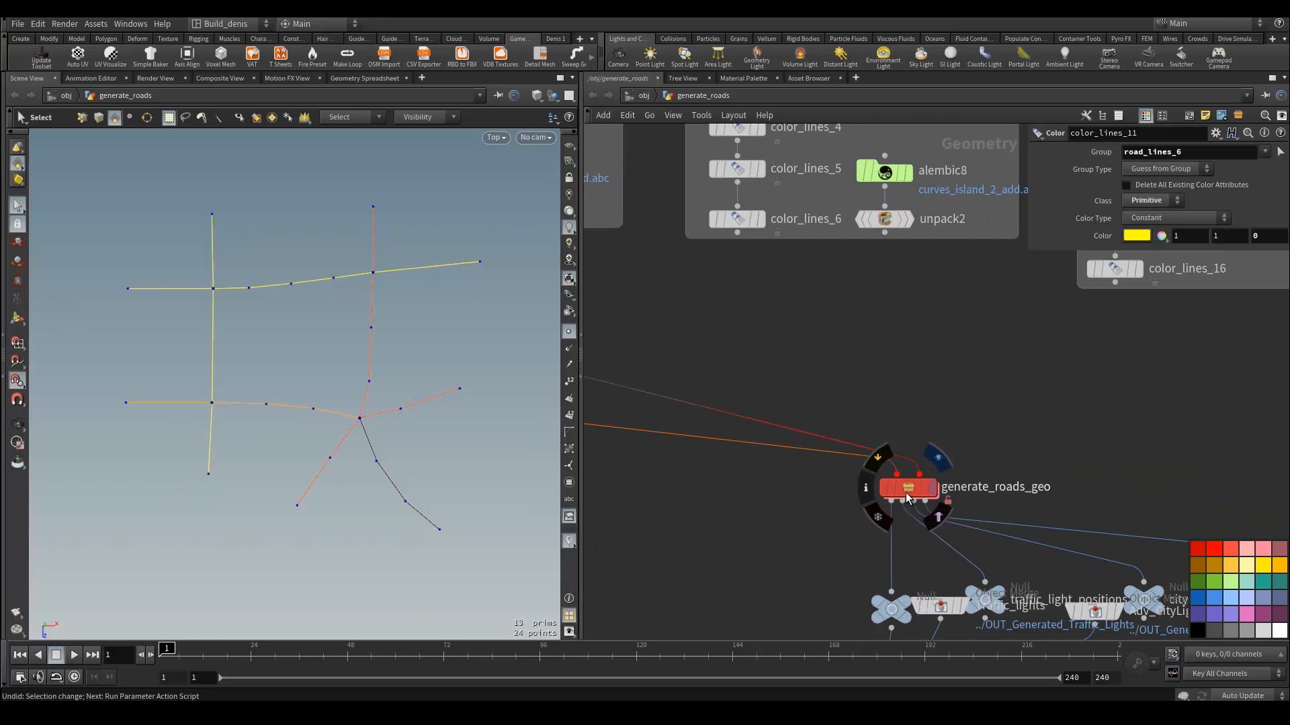
pyautogui.press('r')
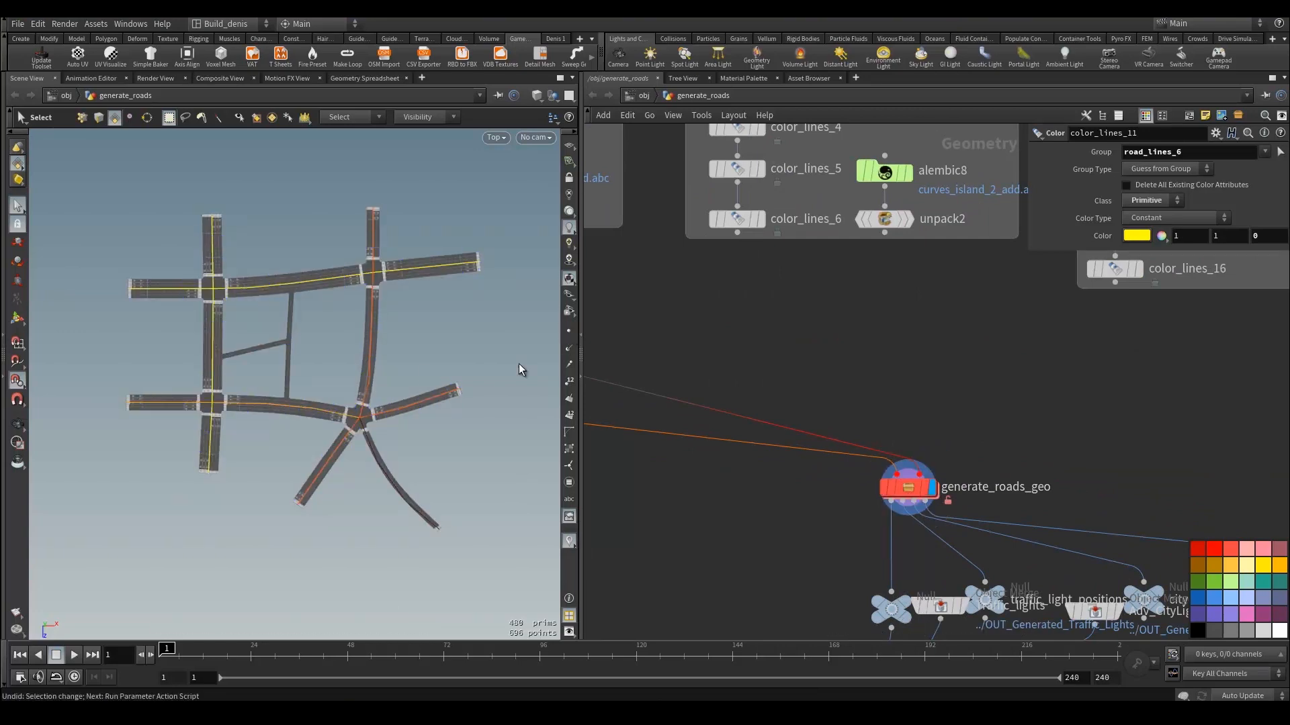
pyautogui.press('Escape')
pyautogui.moveTo(374, 374); pyautogui.dragTo(470, 306)
pyautogui.press('s')
# Step: Turn off Quick_mode on generate_roads_geo so sidewalks are generated too, and examine the five-way intersection
pyautogui.click(927, 487)
pyautogui.press('Escape')
pyautogui.moveTo(466, 417); pyautogui.dragTo(497, 429)
pyautogui.press('s')
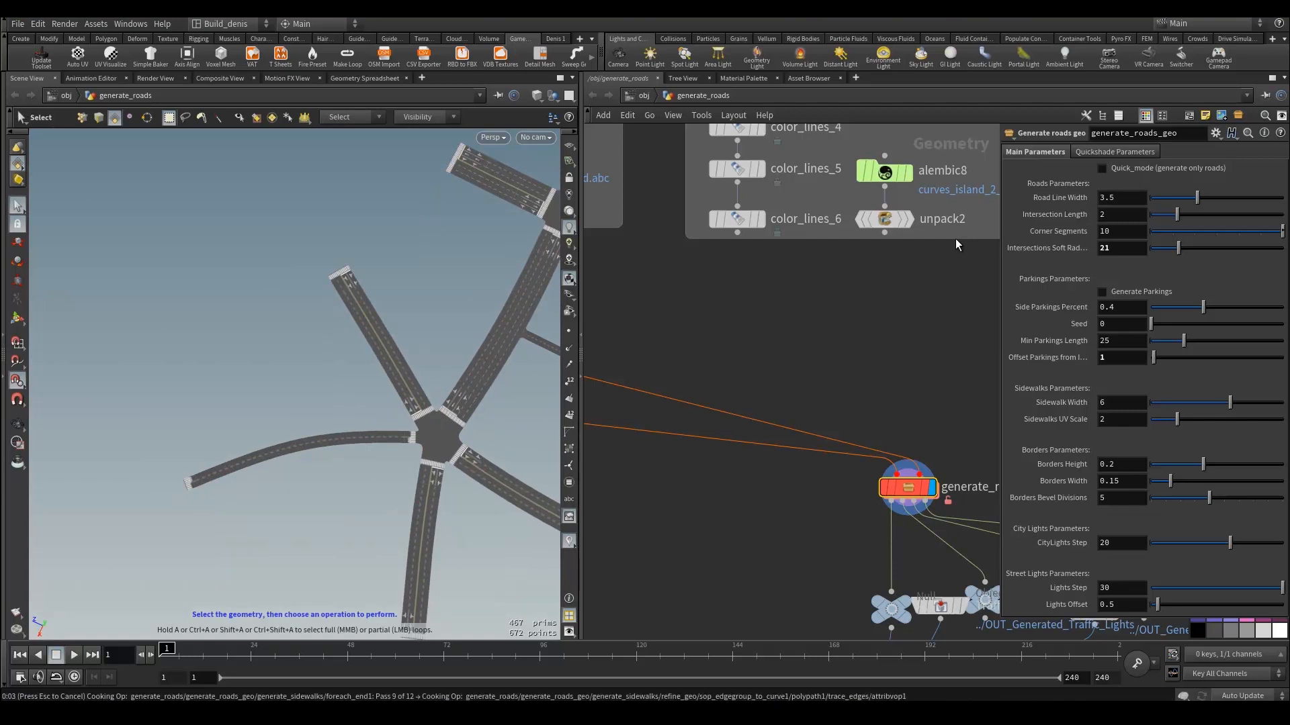
pyautogui.press('Escape')
pyautogui.moveTo(348, 364)
pyautogui.mouseDown()
pyautogui.moveTo(397, 369)
pyautogui.moveTo(434, 334)
pyautogui.moveTo(360, 354)
pyautogui.mouseUp()
pyautogui.moveTo(360, 354); pyautogui.dragTo(340, 349, button='right')
pyautogui.moveTo(340, 349); pyautogui.dragTo(366, 346)
# Step: Display color_lines_11 of Example 1 again and examine the coloured curves in perspective
pyautogui.scroll(-4, 671, 436)
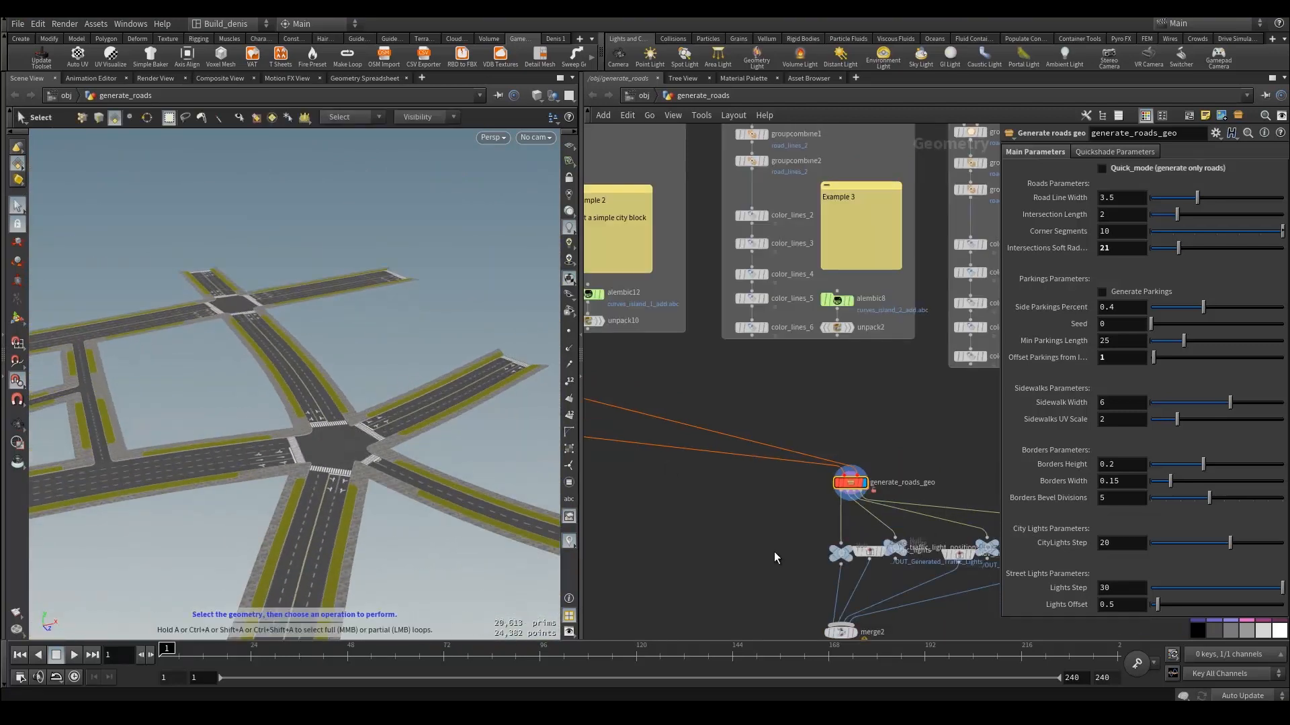
pyautogui.moveTo(679, 412); pyautogui.dragTo(676, 409, button='middle')
pyautogui.scroll(-1, 695, 426)
pyautogui.moveTo(622, 376); pyautogui.dragTo(870, 480, button='middle')
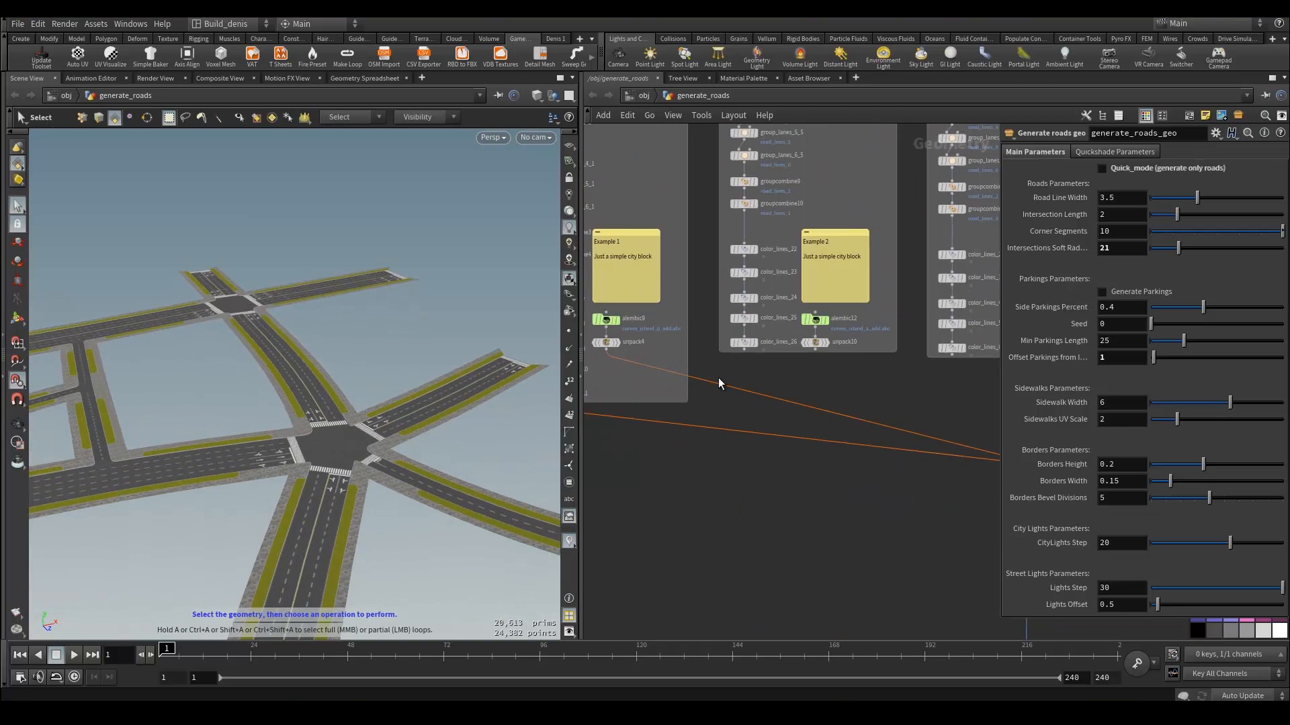
pyautogui.scroll(-2, 719, 378)
pyautogui.moveTo(719, 377); pyautogui.dragTo(836, 434, button='middle')
pyautogui.scroll(3, 760, 454)
pyautogui.click(739, 461)
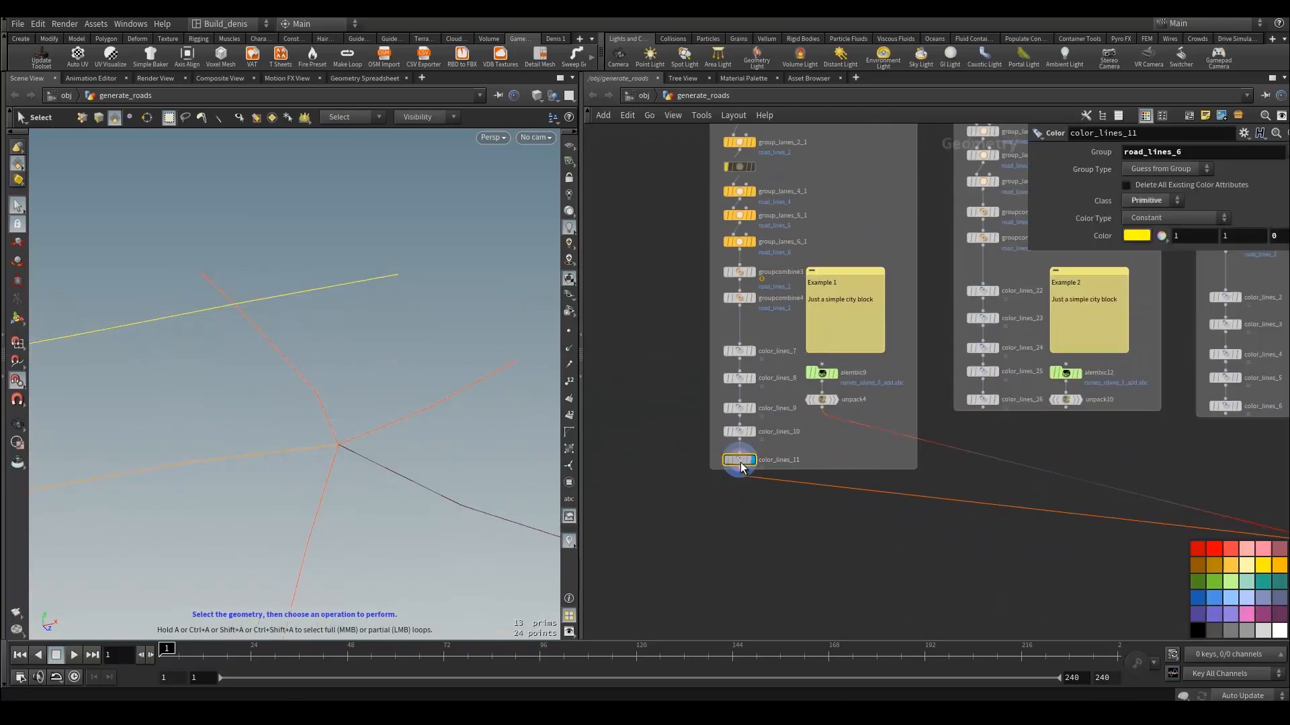
pyautogui.press('Escape')
pyautogui.moveTo(340, 400)
pyautogui.mouseDown()
pyautogui.moveTo(357, 371)
pyautogui.moveTo(326, 368)
pyautogui.moveTo(339, 405)
pyautogui.mouseUp()
pyautogui.press('s')
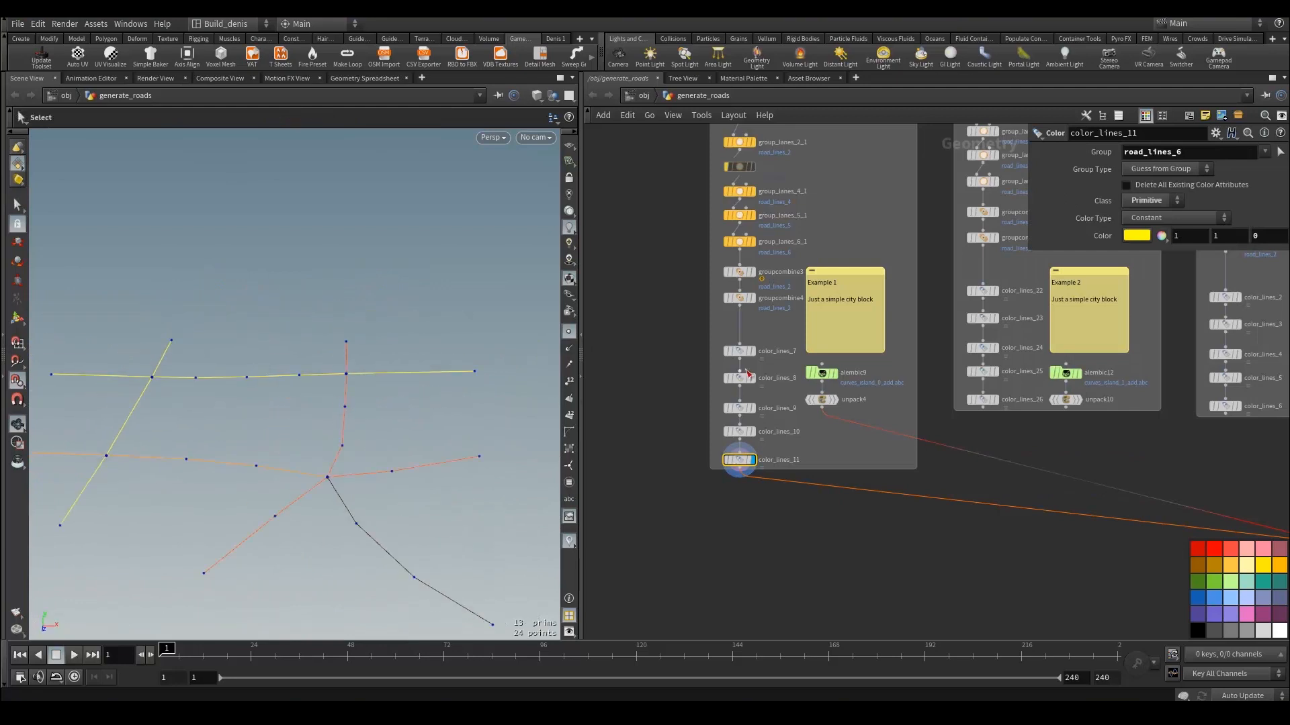
pyautogui.moveTo(169, 356); pyautogui.dragTo(243, 325)
# Step: Select the edit1 node below merge1 and display its curves for editing
pyautogui.moveTo(639, 316); pyautogui.dragTo(640, 364, button='middle')
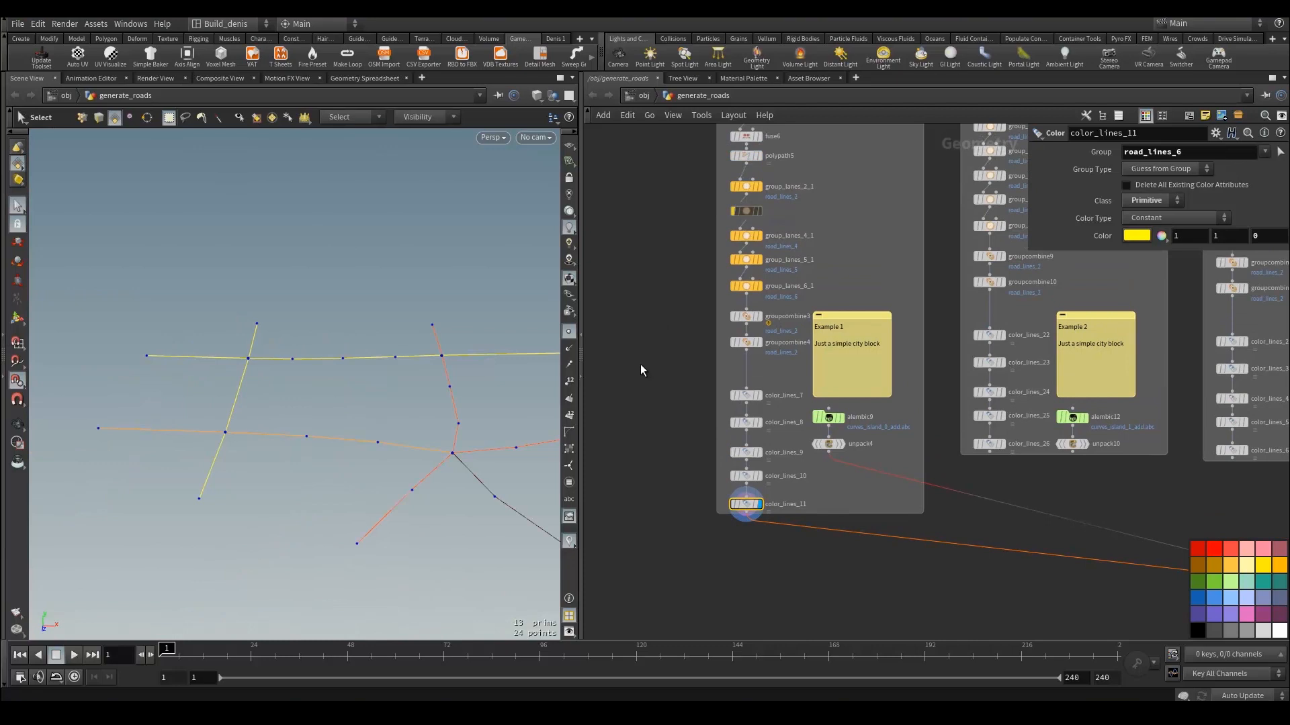
pyautogui.scroll(2, 662, 359)
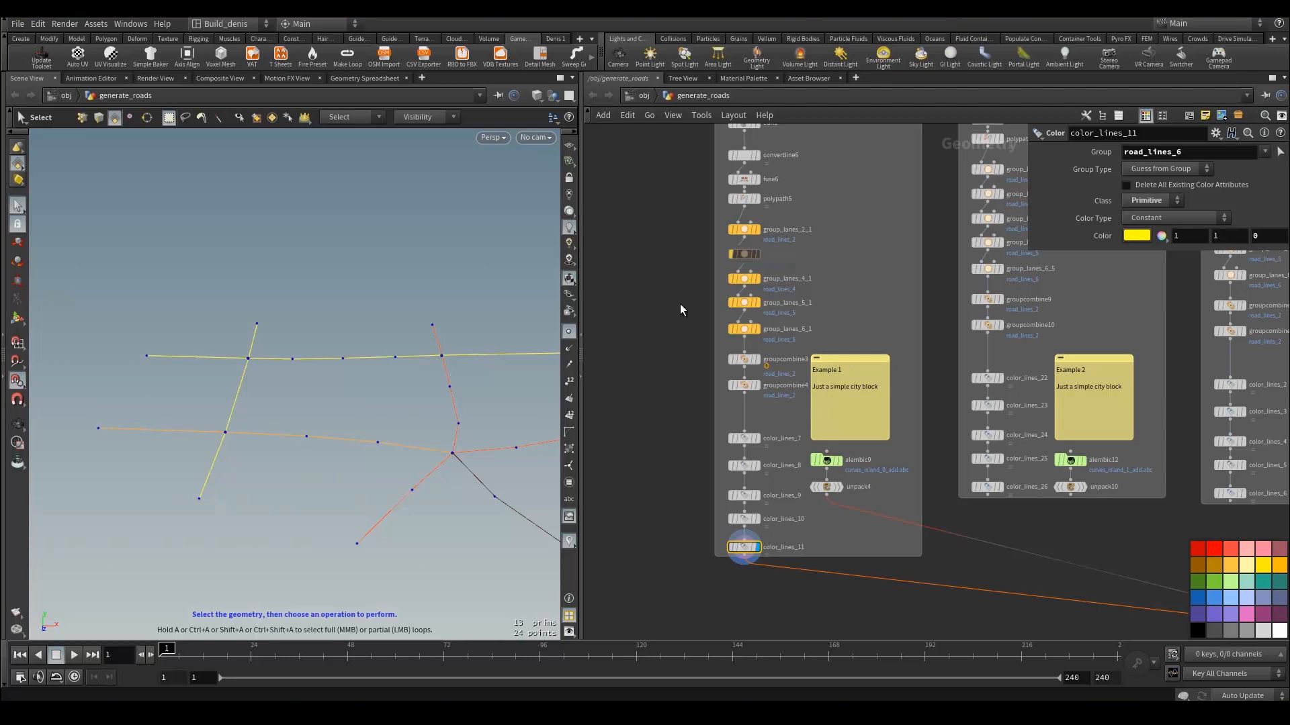
pyautogui.scroll(4, 679, 308)
pyautogui.moveTo(885, 307); pyautogui.dragTo(897, 262, button='middle')
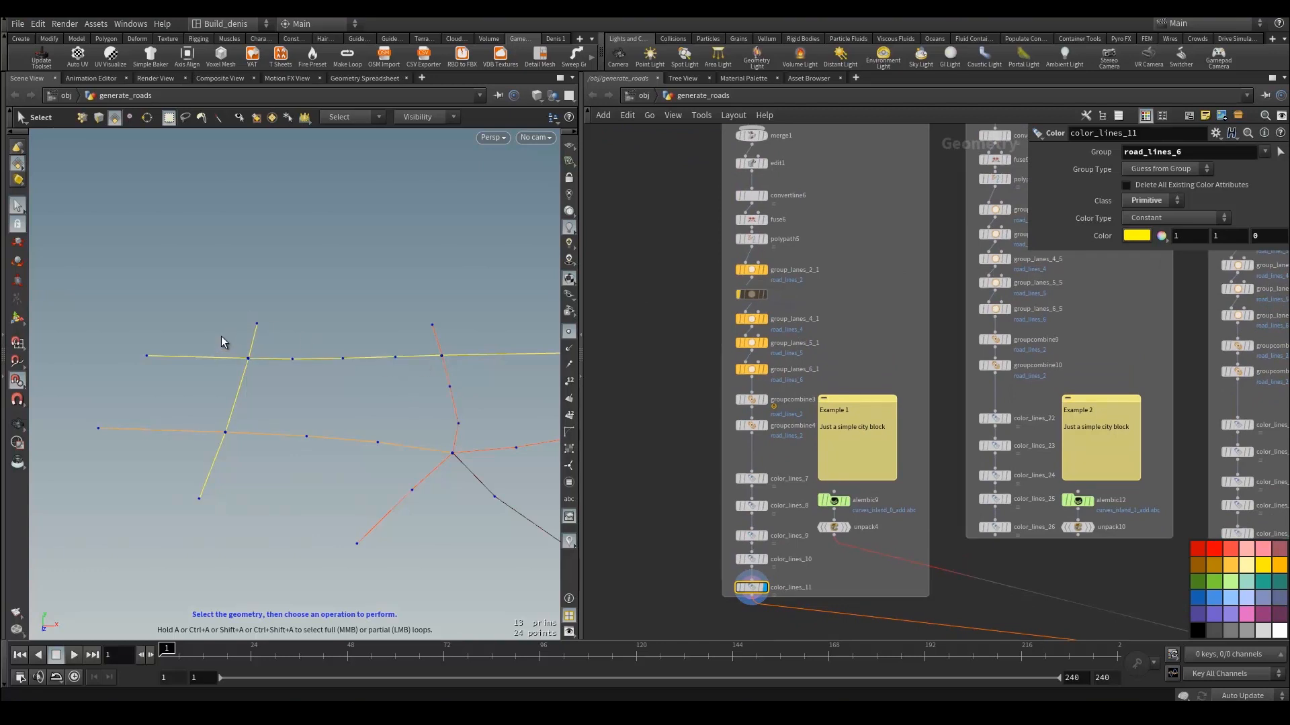
pyautogui.moveTo(832, 205); pyautogui.dragTo(849, 313, button='middle')
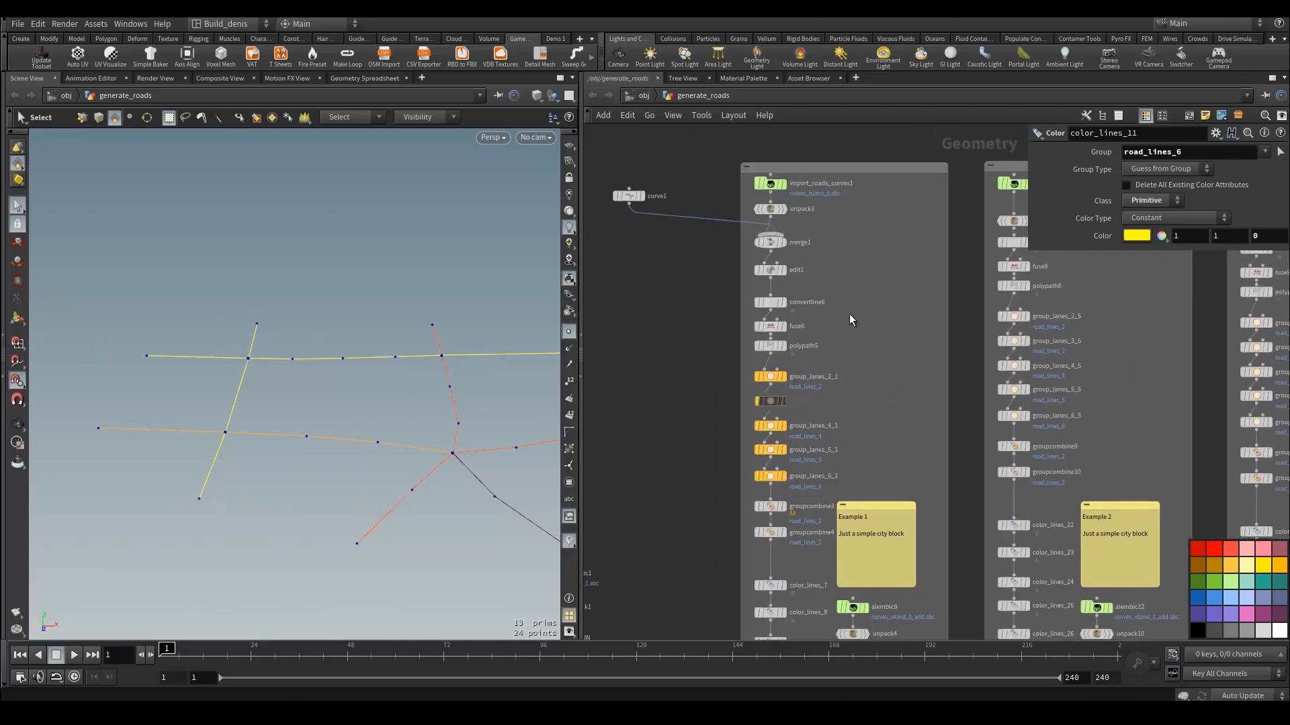
pyautogui.scroll(1, 828, 305)
pyautogui.click(774, 266)
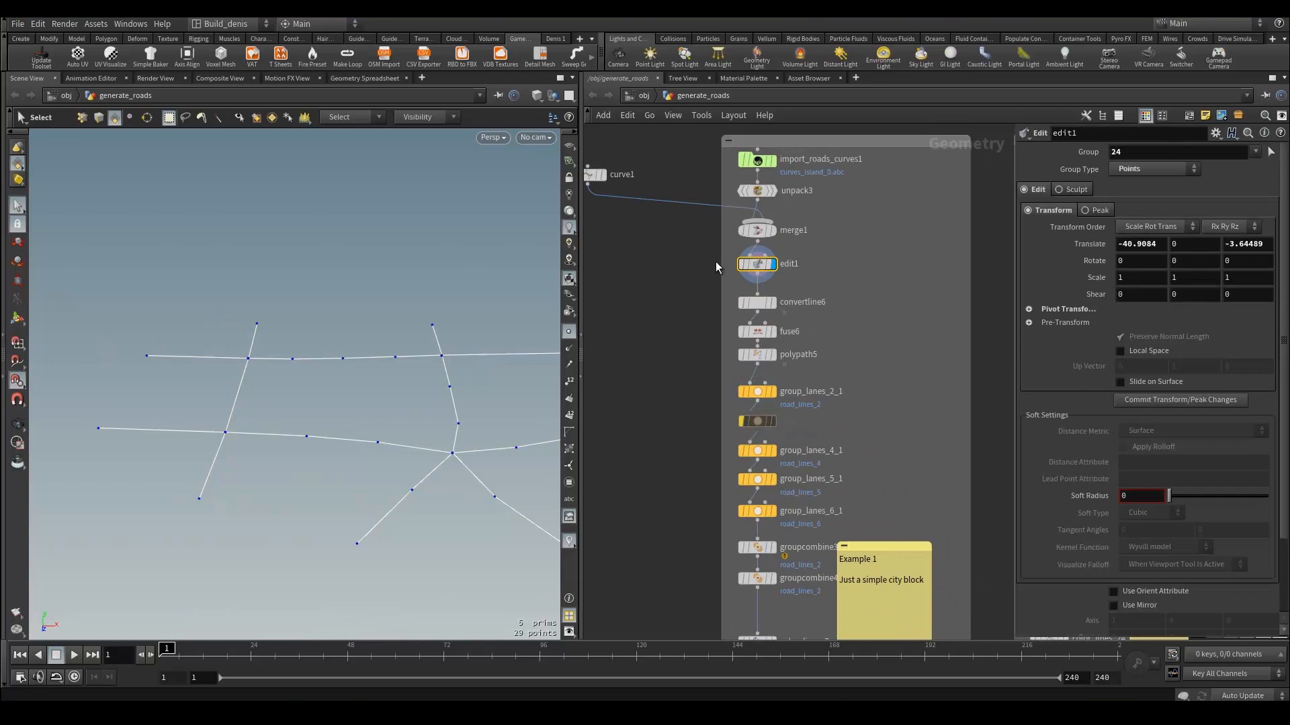
# Step: Switch to point selection and raise the five points around the upper-left intersection
pyautogui.keyDown('alt'); pyautogui.moveTo(315, 307); pyautogui.dragTo(226, 304); pyautogui.keyUp('alt')
pyautogui.moveTo(142, 280); pyautogui.dragTo(279, 347)
pyautogui.click(81, 118)
pyautogui.moveTo(100, 242); pyautogui.dragTo(296, 353)
pyautogui.keyDown('alt'); pyautogui.moveTo(297, 355); pyautogui.dragTo(313, 356); pyautogui.keyUp('alt')
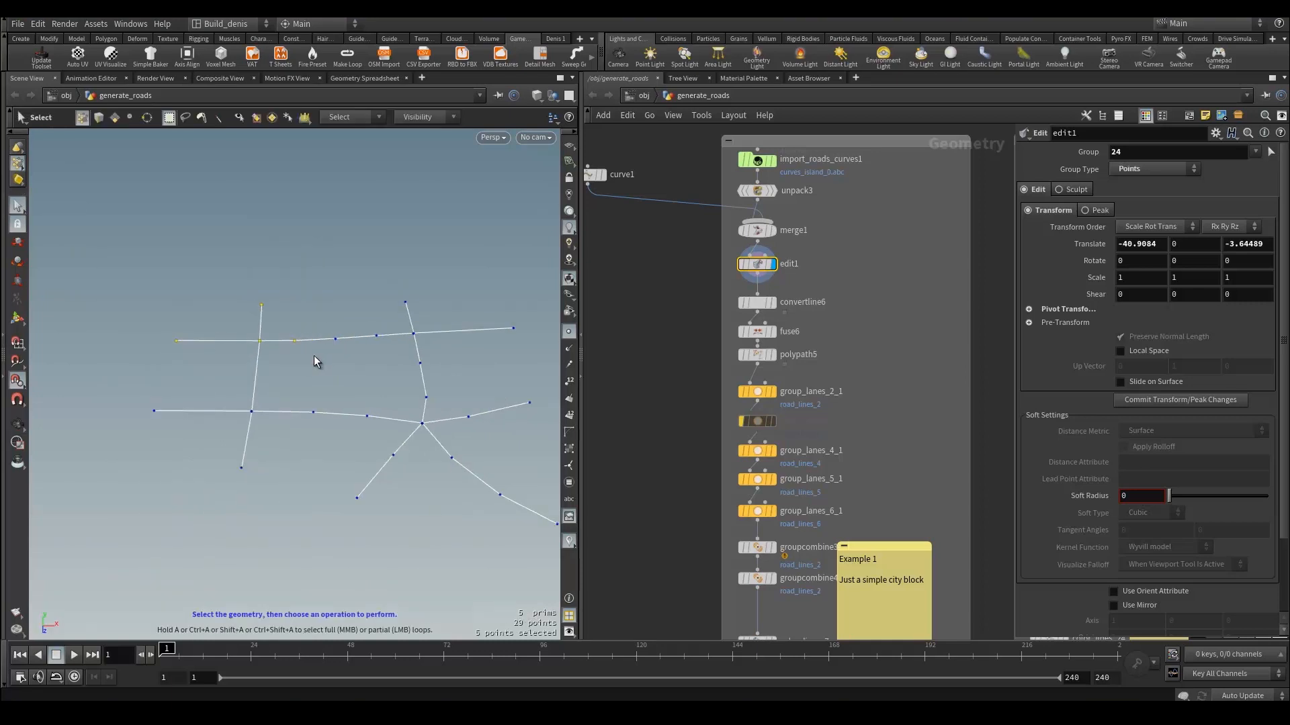
pyautogui.press('t')
pyautogui.keyDown('alt'); pyautogui.moveTo(308, 291); pyautogui.dragTo(253, 372); pyautogui.keyUp('alt')
# Step: Raise the next point along the upper road slightly to smooth the slope from the raised intersection
pyautogui.press('s')
pyautogui.click(346, 359)
pyautogui.press('t')
pyautogui.moveTo(340, 411); pyautogui.dragTo(343, 396)
pyautogui.keyDown('alt'); pyautogui.moveTo(452, 395); pyautogui.dragTo(414, 361, button='middle'); pyautogui.keyUp('alt')
# Step: Raise the four points around the lower-left intersection by about 12.6 units
pyautogui.press('s')
pyautogui.moveTo(86, 332); pyautogui.dragTo(235, 423)
pyautogui.press('t')
pyautogui.moveTo(144, 345); pyautogui.dragTo(135, 305)
# Step: Raise the next point along the lower road, point 13, by about 4.7 units
pyautogui.press('s')
pyautogui.click(272, 368)
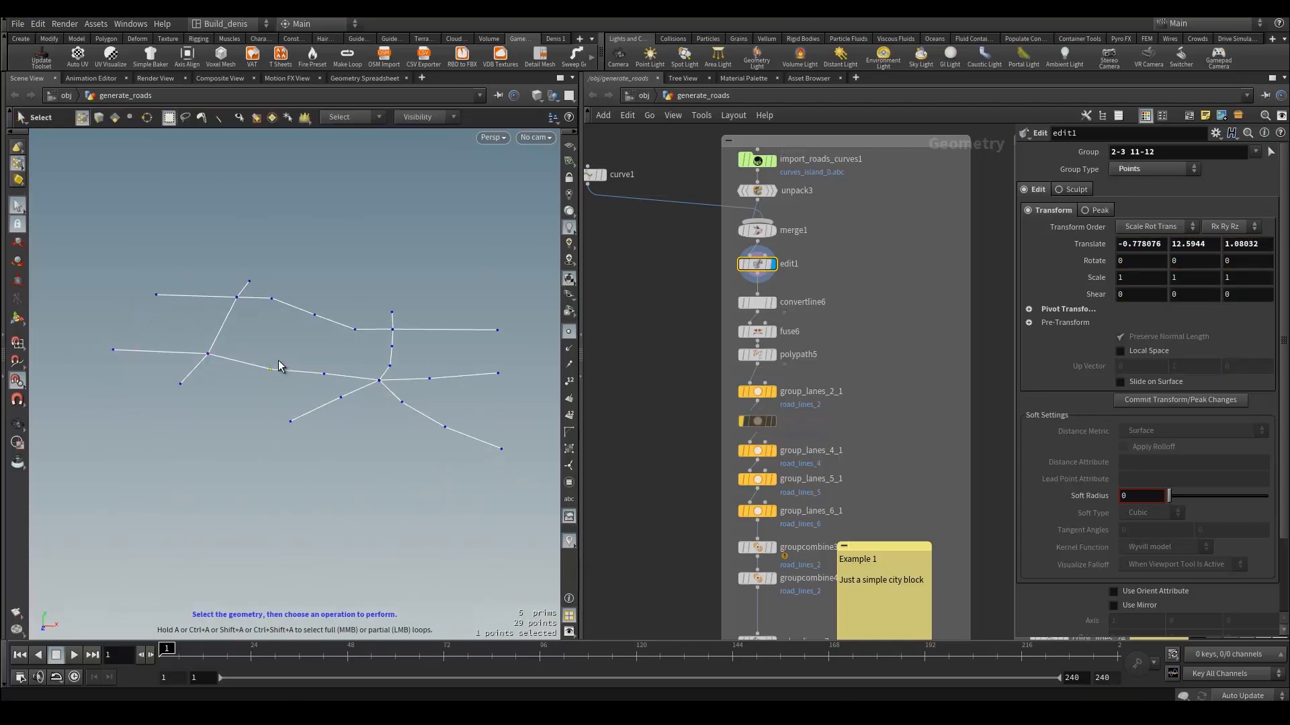
pyautogui.press('t')
pyautogui.moveTo(274, 414); pyautogui.dragTo(273, 408)
pyautogui.keyDown('alt'); pyautogui.moveTo(464, 442); pyautogui.dragTo(438, 454, button='middle'); pyautogui.keyUp('alt')
pyautogui.press('s')
pyautogui.click(337, 339)
# Step: Display color_lines_11 to view the raised curves with their lane colours
pyautogui.moveTo(886, 481); pyautogui.dragTo(895, 356, button='middle')
pyautogui.moveTo(832, 517); pyautogui.dragTo(816, 318, button='middle')
pyautogui.click(766, 449)
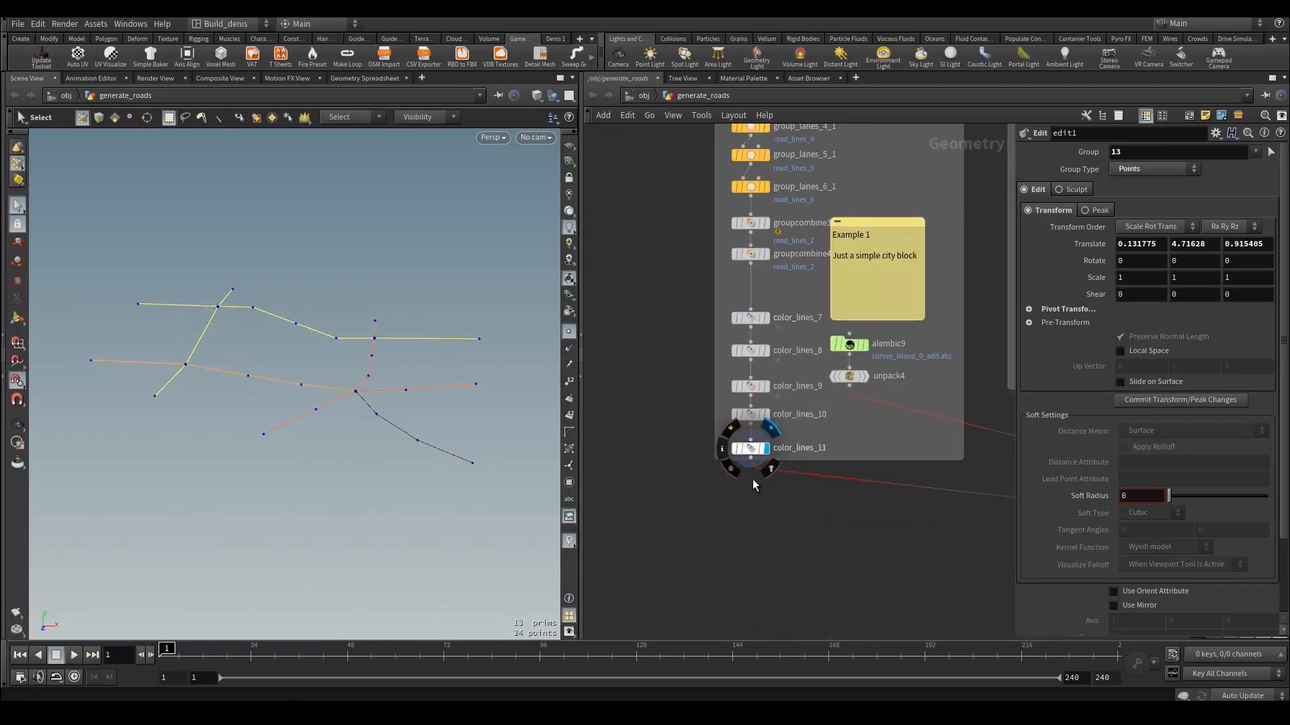
# Step: Display generate_roads_geo to regenerate the road network from the raised curves and examine it
pyautogui.scroll(-4, 908, 550)
pyautogui.moveTo(908, 549); pyautogui.dragTo(672, 494, button='middle')
pyautogui.scroll(3, 860, 493)
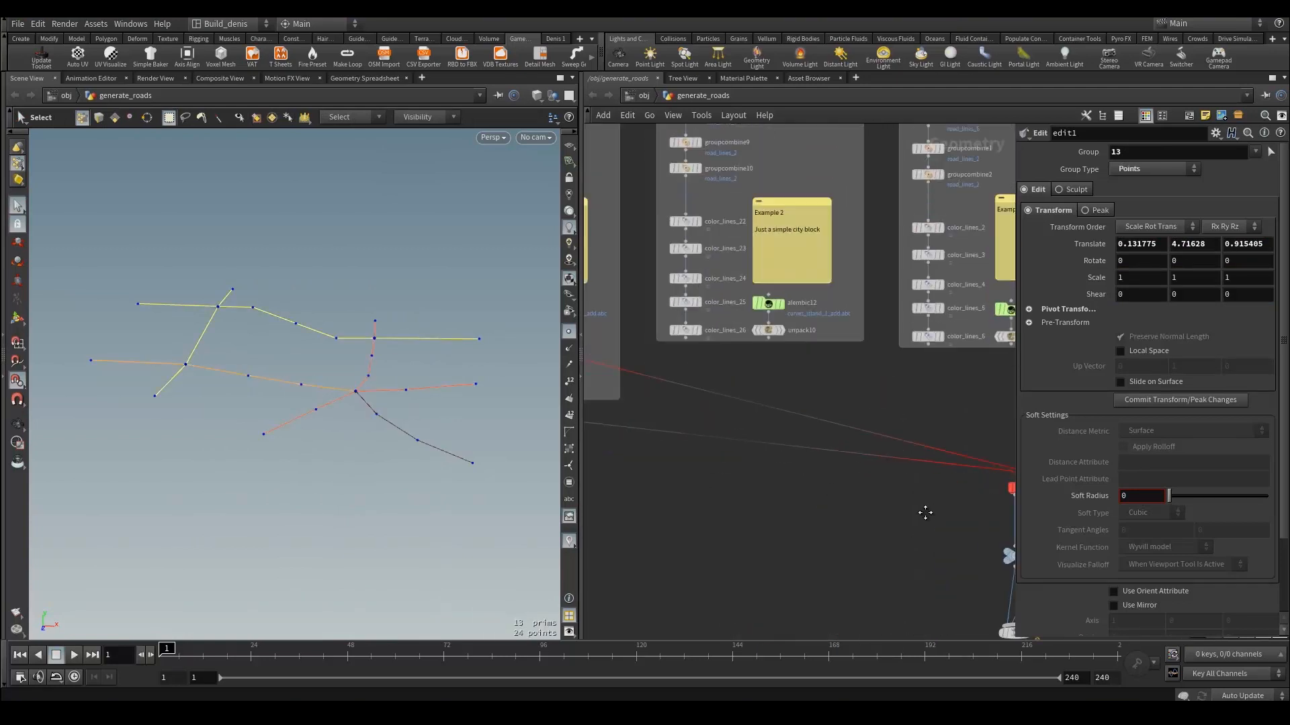
pyautogui.moveTo(924, 513); pyautogui.dragTo(724, 480, button='middle')
pyautogui.moveTo(829, 484)
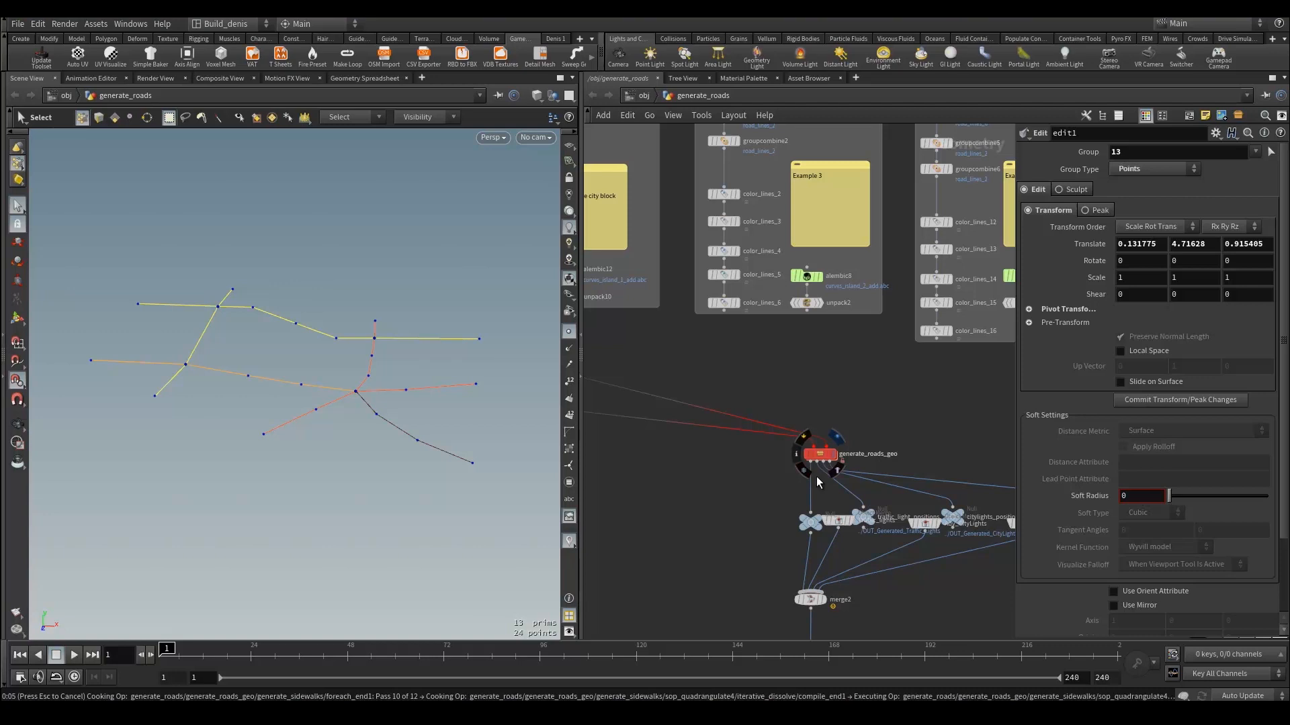
pyautogui.press('Escape')
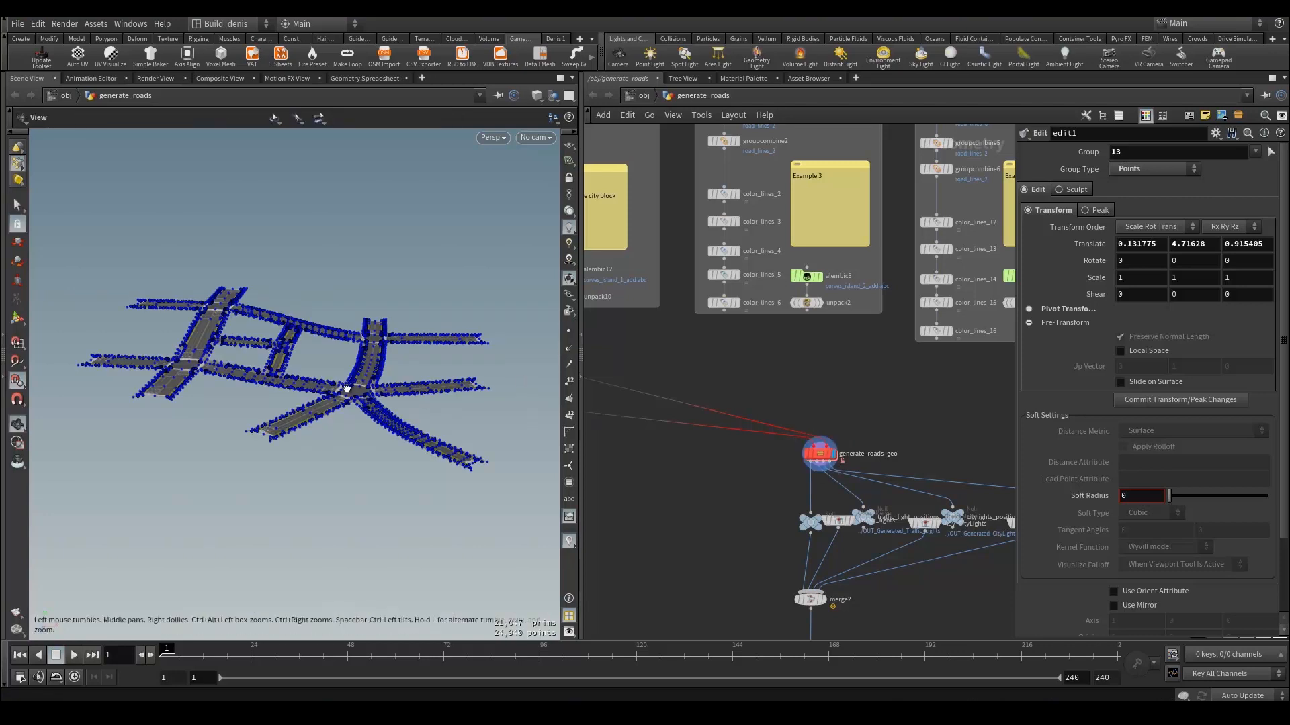
pyautogui.moveTo(346, 388); pyautogui.dragTo(543, 332)
pyautogui.press('s')
# Step: Select generate_roads_geo and switch the viewport to primitive selection so the point markers are hidden
pyautogui.click(819, 454)
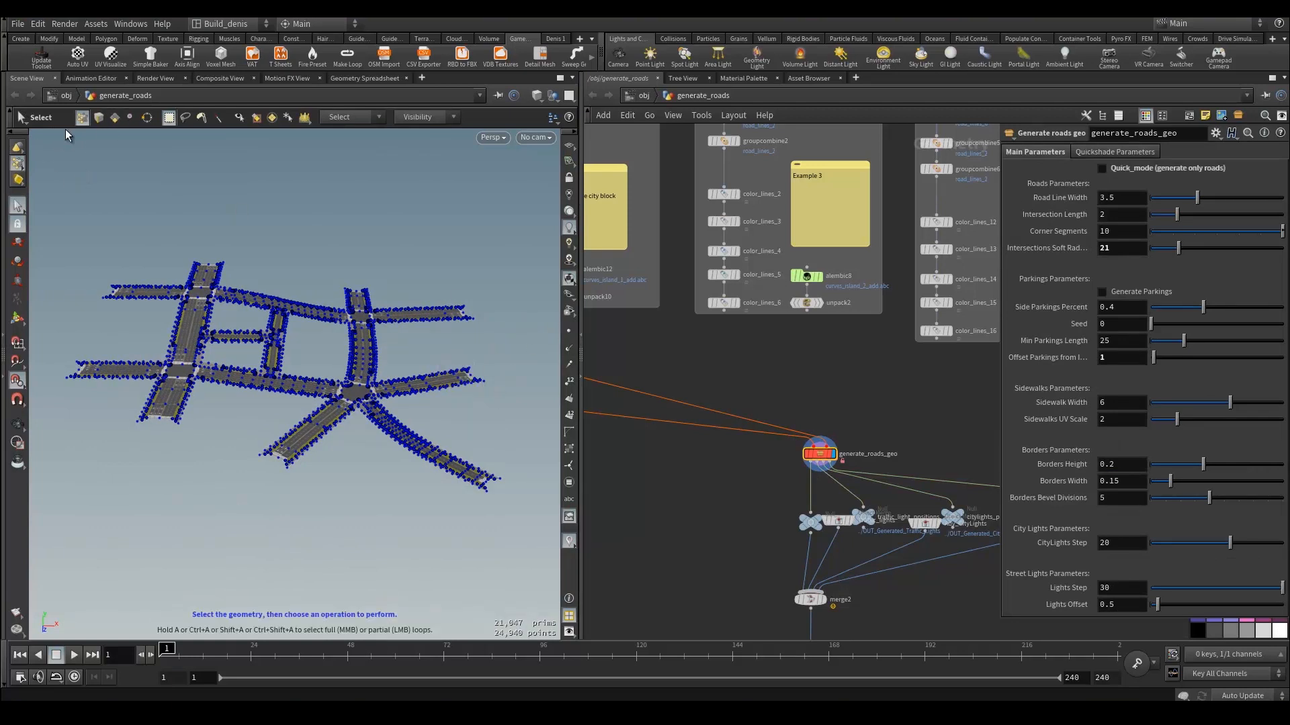
pyautogui.click(113, 120)
pyautogui.keyDown('alt'); pyautogui.moveTo(240, 230); pyautogui.dragTo(363, 356); pyautogui.keyUp('alt')
# Step: Display and select FINAL_OUTPUT, and examine the complete road network with its lights
pyautogui.moveTo(738, 561); pyautogui.dragTo(764, 457, button='middle')
pyautogui.moveTo(764, 437)
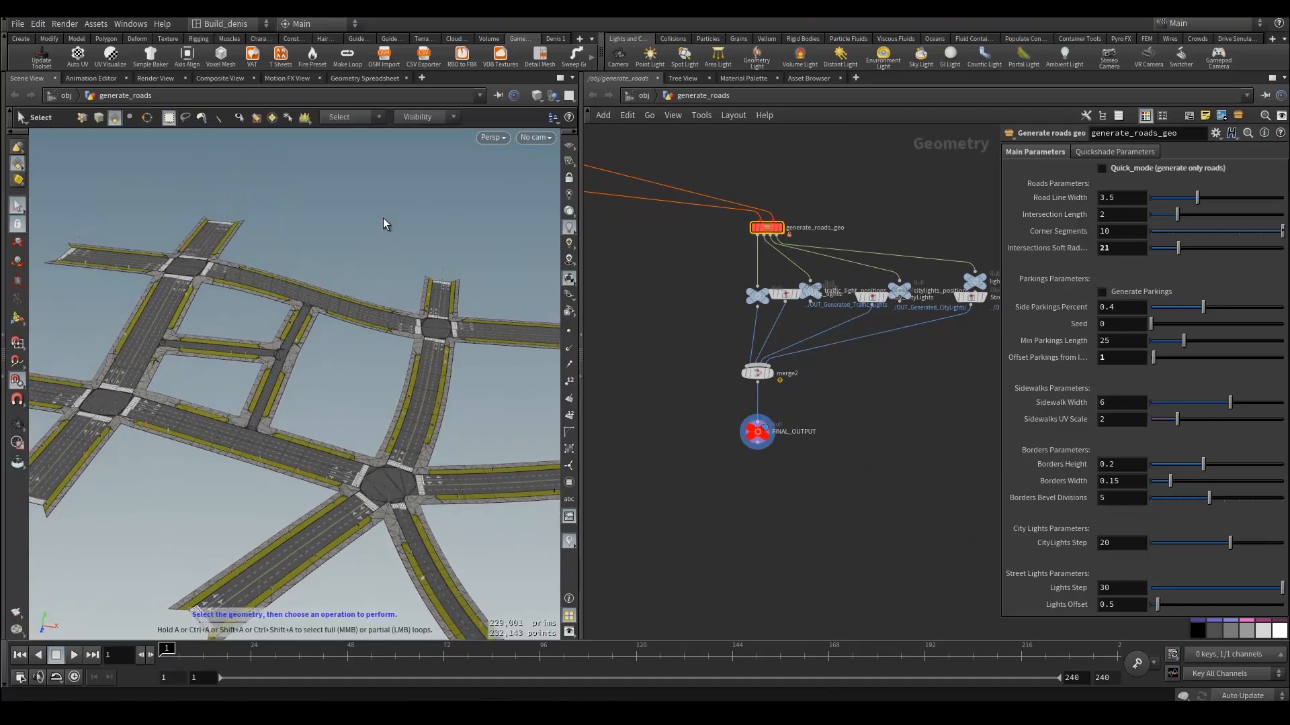
pyautogui.click(756, 431)
pyautogui.press('Escape')
pyautogui.moveTo(376, 430); pyautogui.dragTo(420, 346)
pyautogui.press('s')
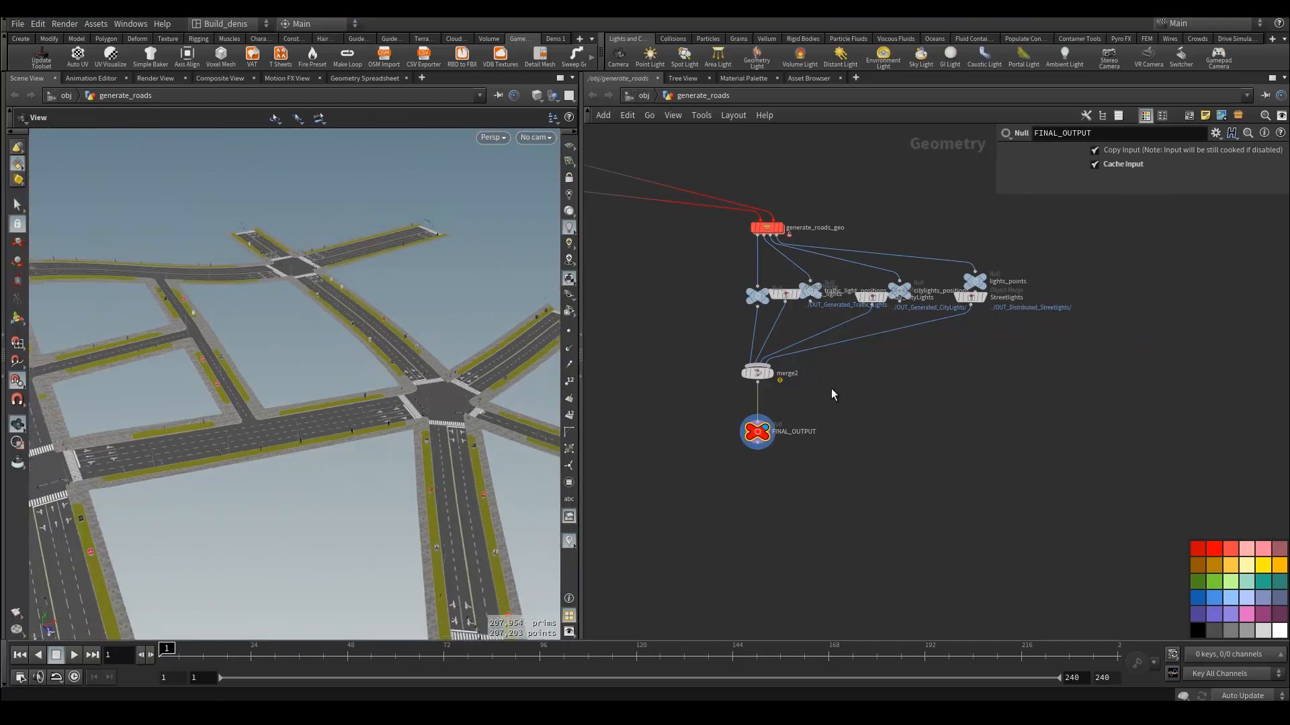
# Step: Tidy the network by moving the Traffic_lights, Adv_CityLights and Streetlights nodes below their position nulls
pyautogui.scroll(-4, 866, 386)
pyautogui.scroll(3, 832, 376)
pyautogui.moveTo(803, 388); pyautogui.dragTo(803, 397)
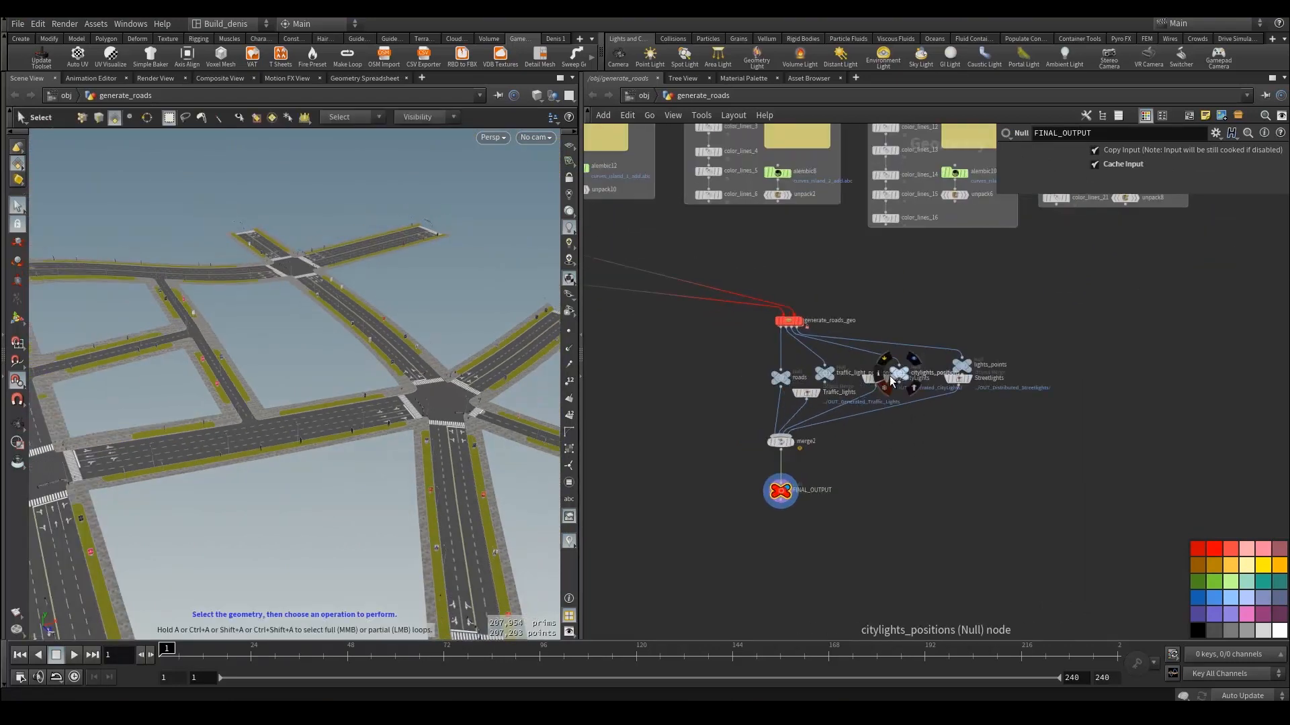
pyautogui.moveTo(875, 378); pyautogui.dragTo(873, 392)
pyautogui.moveTo(959, 383); pyautogui.dragTo(959, 401)
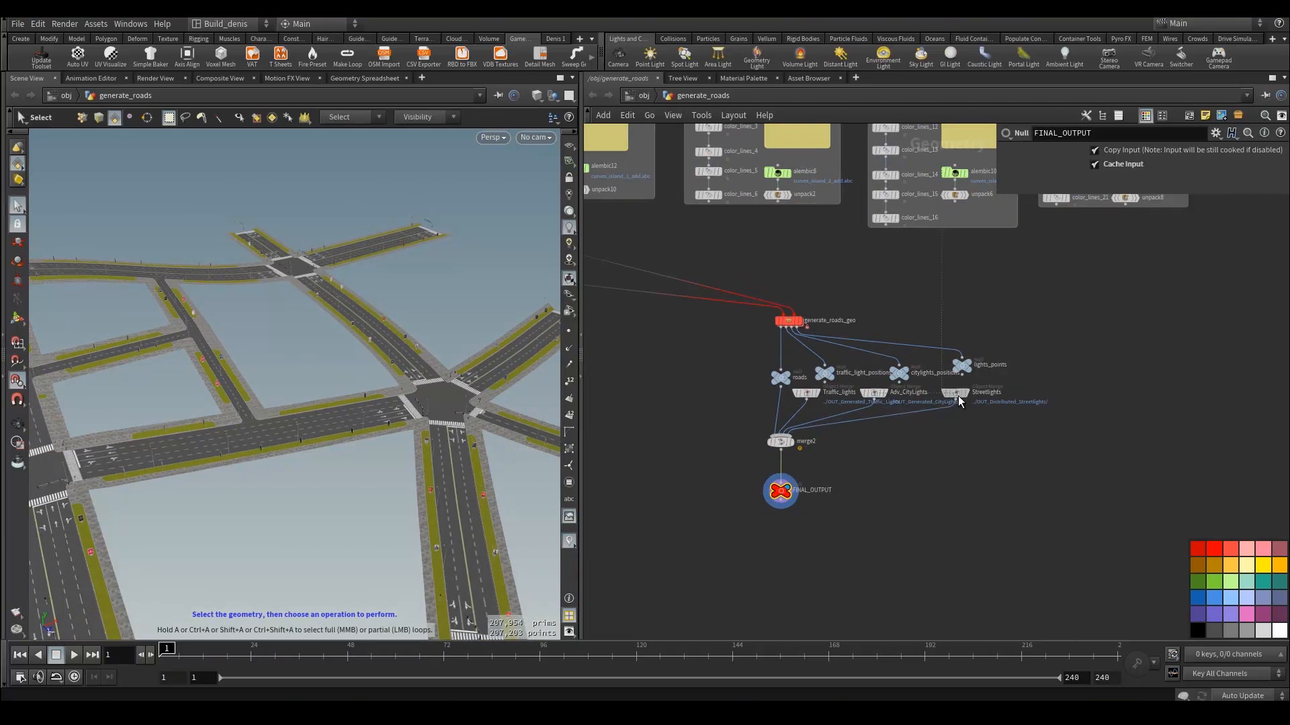
# Step: Display and select color_lines_26 in the Example 2 network and examine its coloured road curves from above
pyautogui.scroll(-5, 383, 365)
pyautogui.keyDown('alt'); pyautogui.moveTo(383, 365); pyautogui.dragTo(248, 322); pyautogui.keyUp('alt')
pyautogui.moveTo(790, 281)
pyautogui.mouseDown(button='middle')
pyautogui.moveTo(884, 367)
pyautogui.moveTo(943, 384)
pyautogui.mouseUp(button='middle')
pyautogui.moveTo(824, 356)
pyautogui.mouseDown(button='middle')
pyautogui.moveTo(845, 405)
pyautogui.moveTo(818, 405)
pyautogui.mouseUp(button='middle')
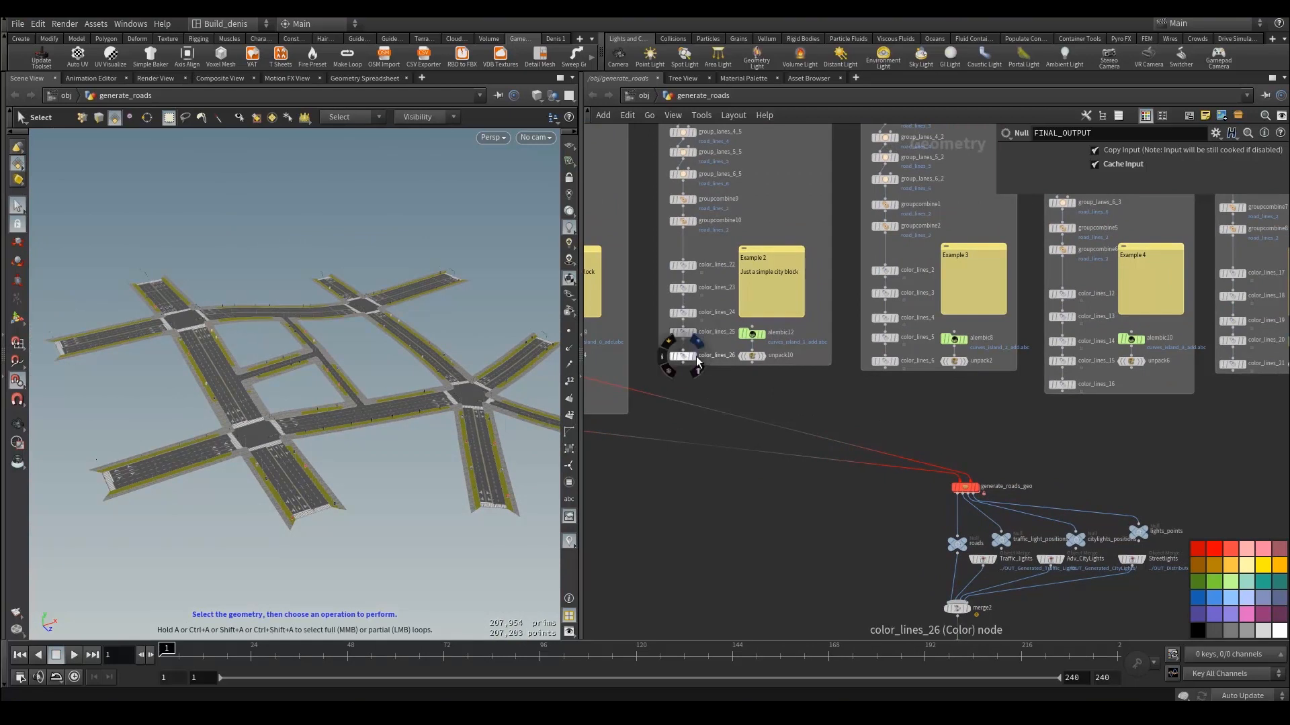
pyautogui.click(696, 344)
pyautogui.press('Escape')
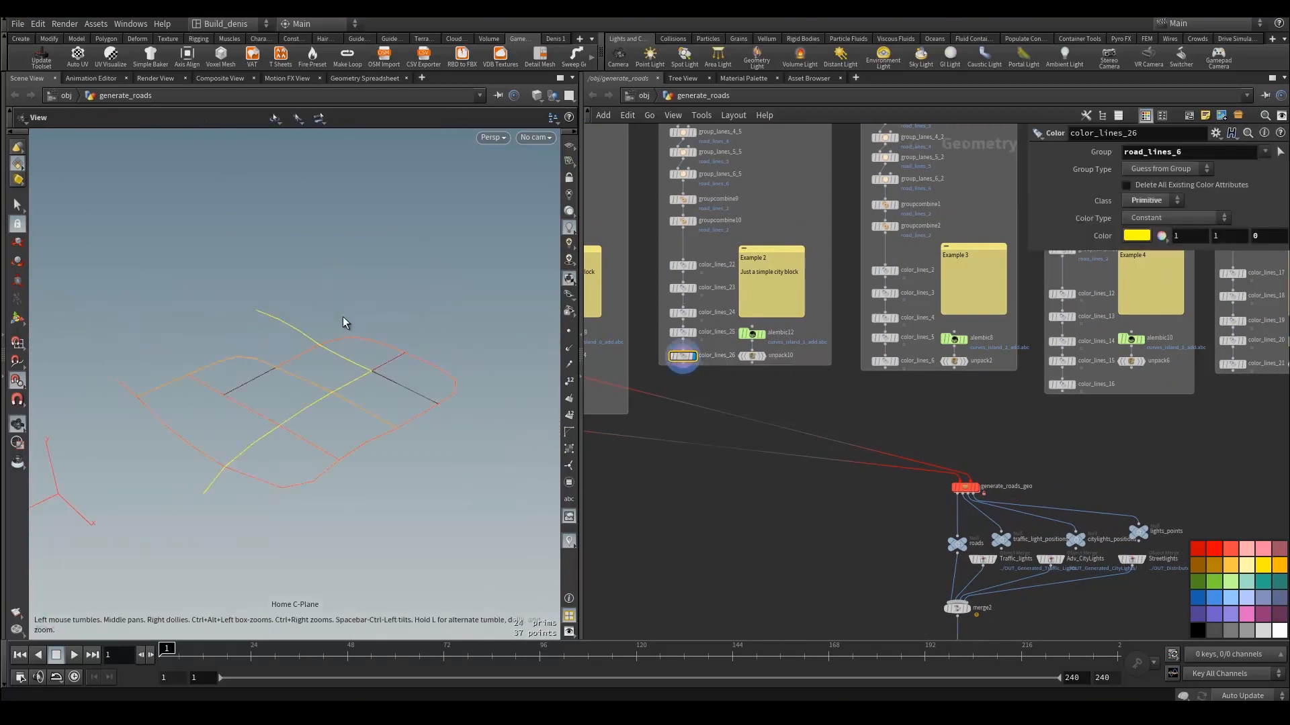
pyautogui.moveTo(328, 341); pyautogui.dragTo(170, 322)
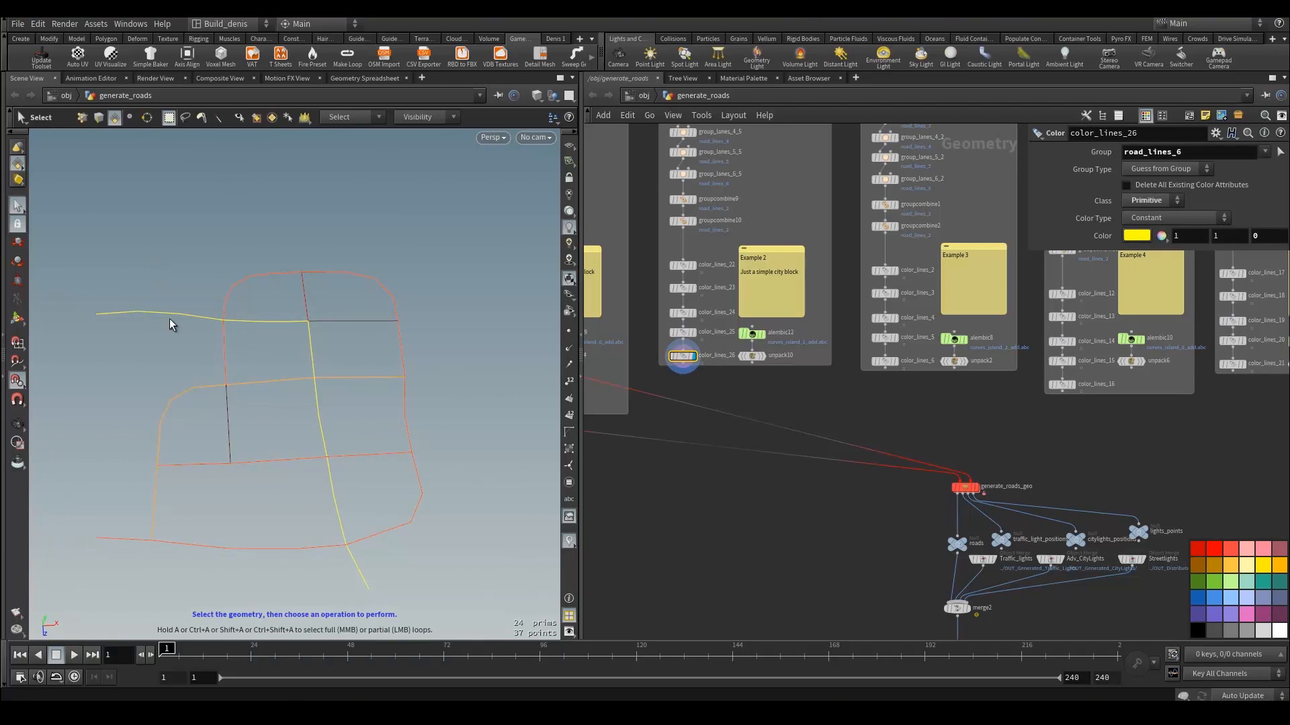
pyautogui.keyDown('alt'); pyautogui.moveTo(321, 375); pyautogui.dragTo(331, 373); pyautogui.keyUp('alt')
# Step: Display unpack9 at the start of the Example 2 chain with point markers on to examine the raw curves
pyautogui.scroll(-4, 765, 352)
pyautogui.moveTo(777, 188); pyautogui.dragTo(773, 296, button='middle')
pyautogui.scroll(3, 772, 296)
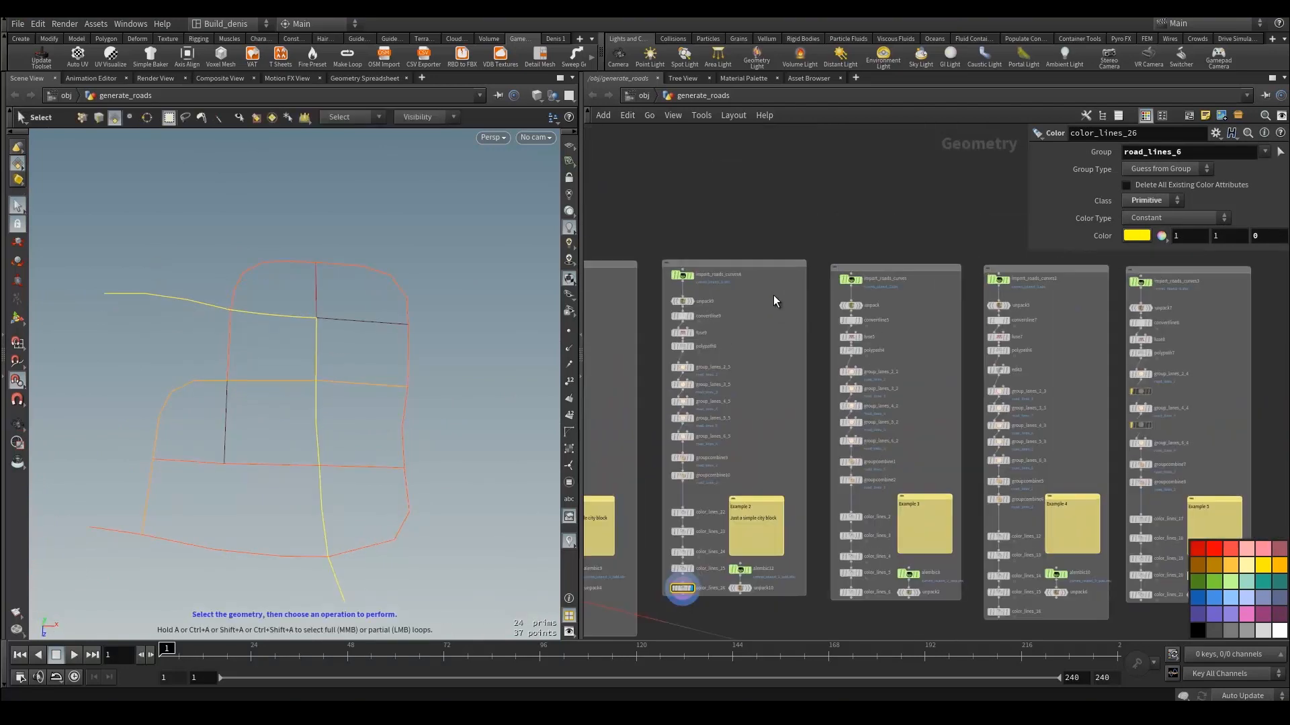
pyautogui.moveTo(690, 306); pyautogui.dragTo(687, 295)
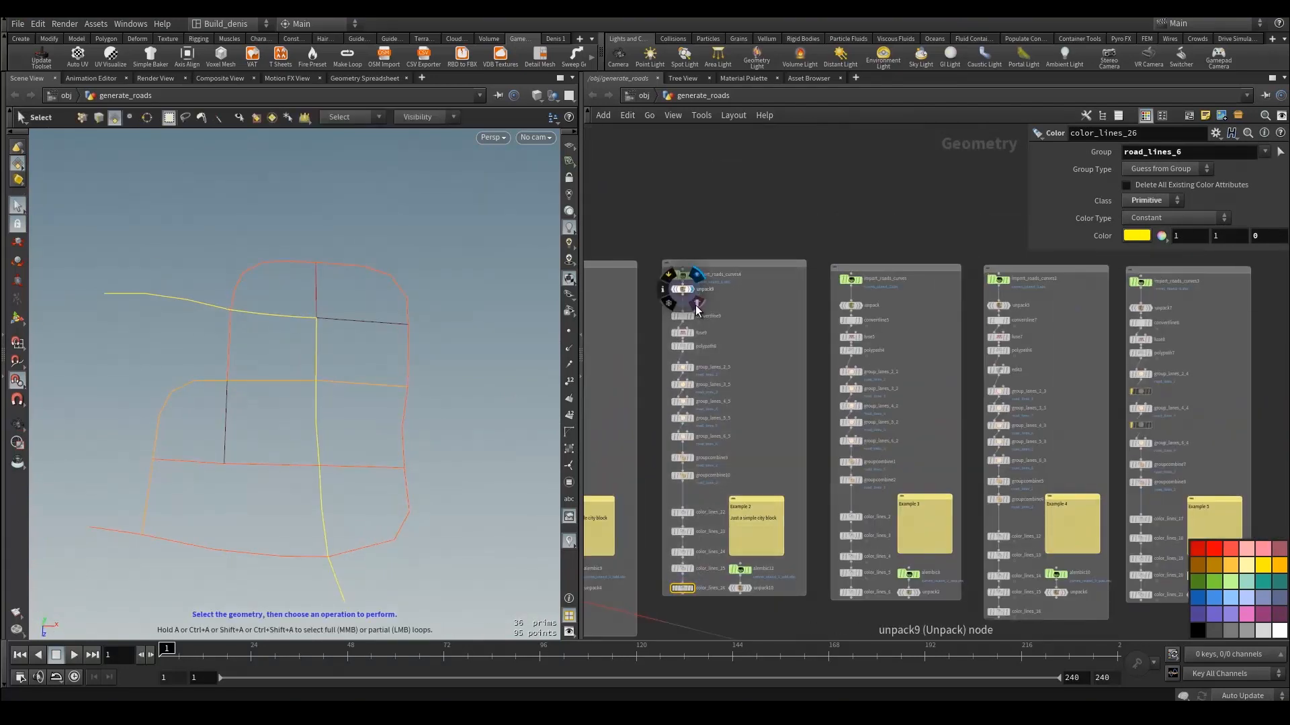
pyautogui.click(685, 288)
pyautogui.click(569, 331)
pyautogui.moveTo(771, 389); pyautogui.dragTo(744, 352, button='middle')
# Step: Display group_lanes_6_5, color_lines_26 and unpack10 in turn to examine Example 2's lane groups and additional curves
pyautogui.scroll(3, 705, 352)
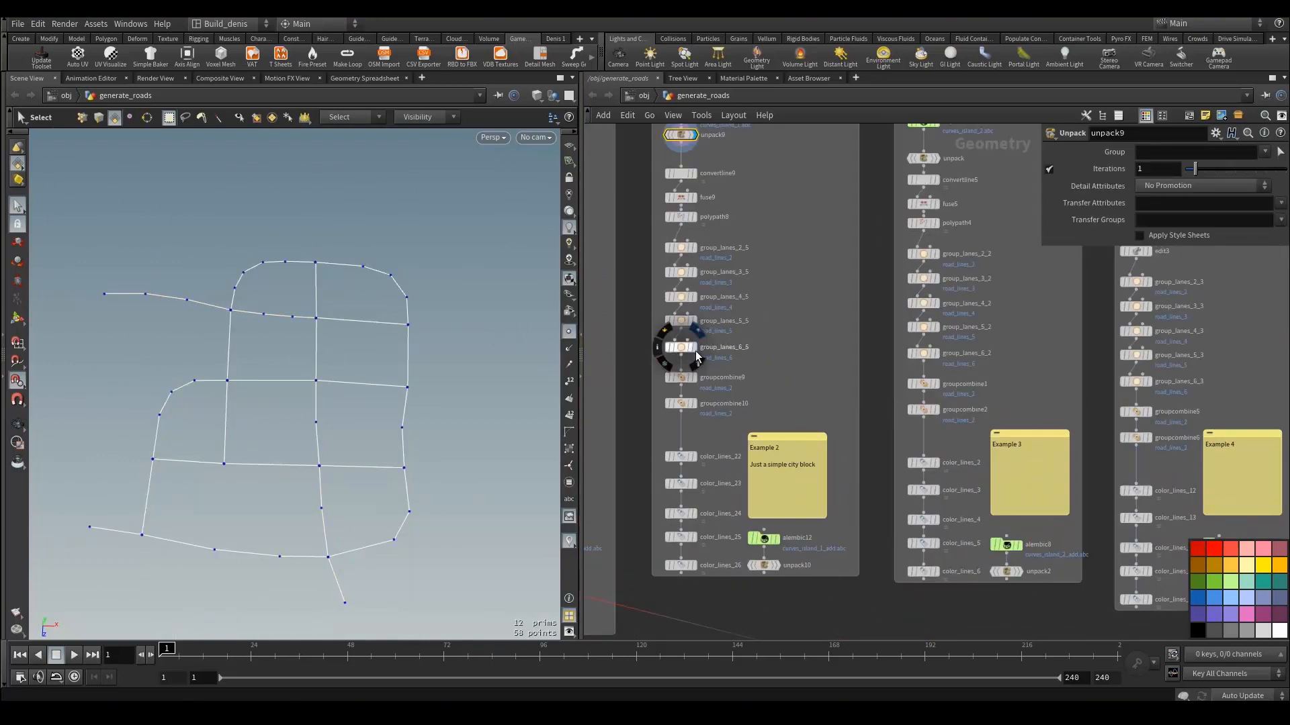
pyautogui.click(694, 348)
pyautogui.moveTo(688, 541); pyautogui.dragTo(695, 476, button='middle')
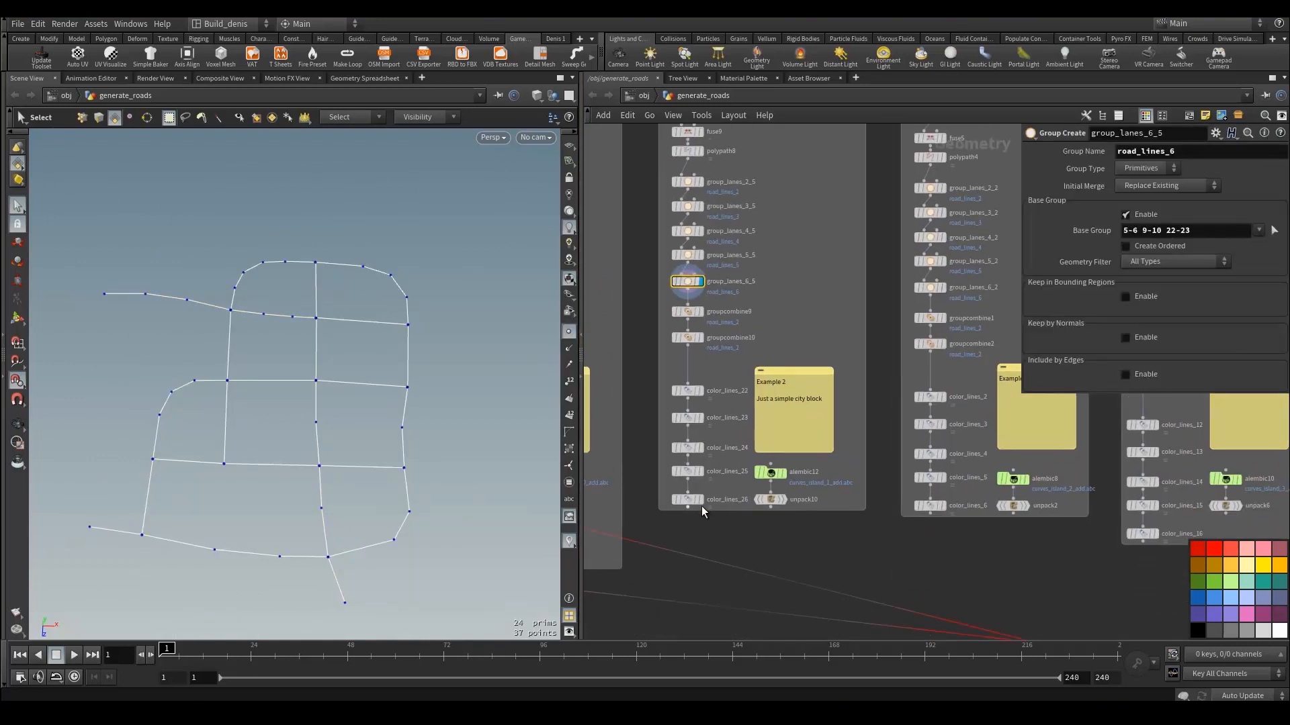
pyautogui.click(699, 501)
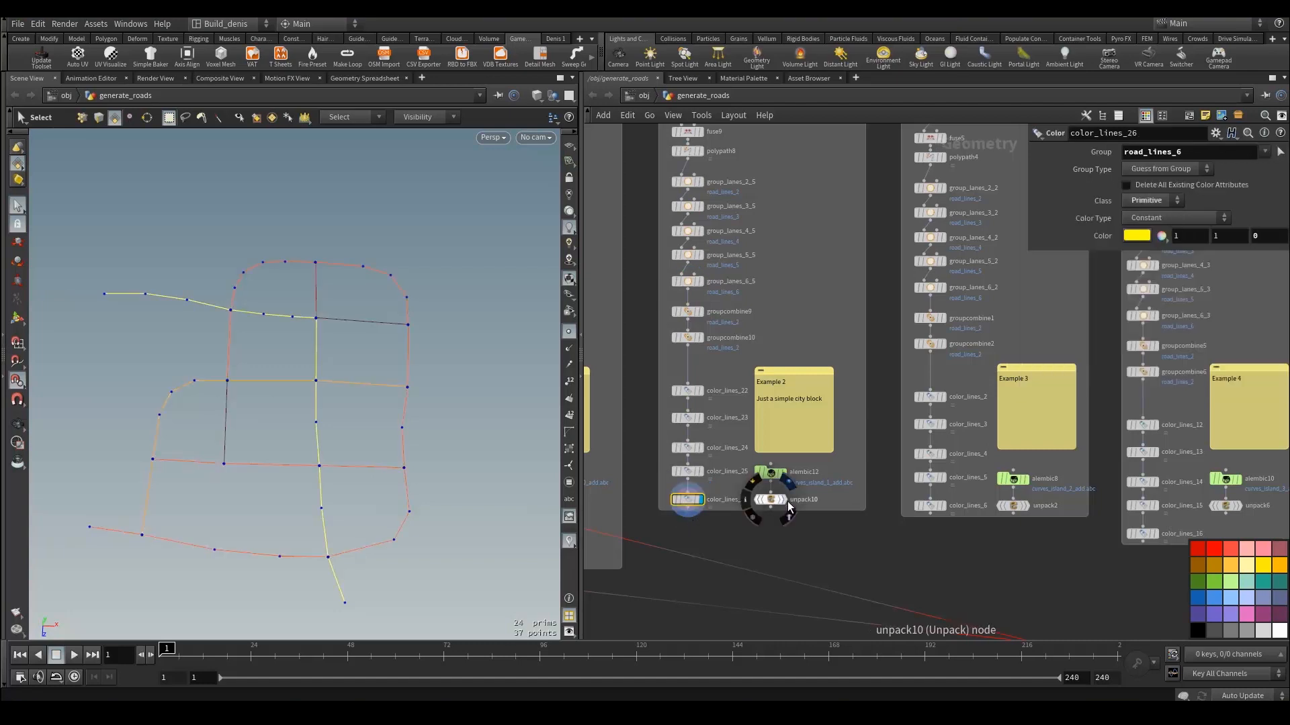
pyautogui.click(773, 500)
pyautogui.click(784, 499)
# Step: Connect Example 2's color_lines_26 and unpack10 to the first and second inputs of generate_roads_geo
pyautogui.click(688, 505)
pyautogui.scroll(-2, 799, 488)
pyautogui.moveTo(970, 636); pyautogui.dragTo(912, 550, button='middle')
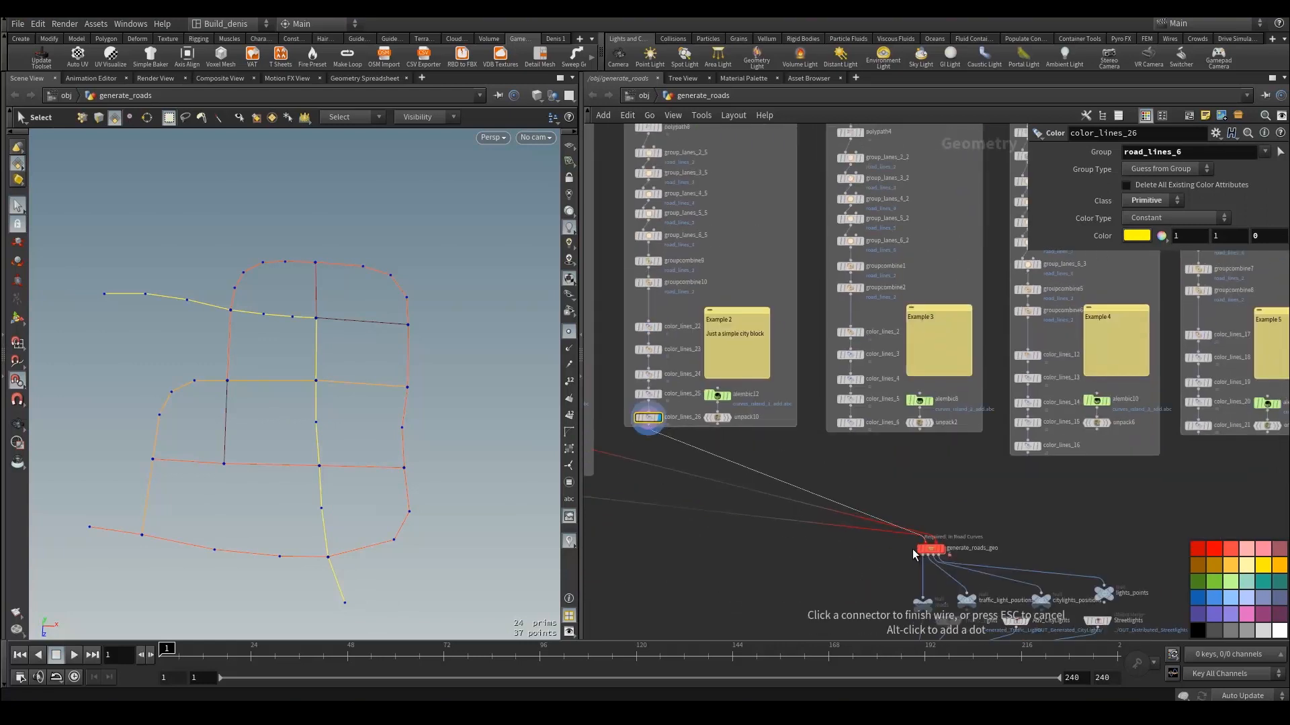
pyautogui.moveTo(719, 428); pyautogui.dragTo(937, 540)
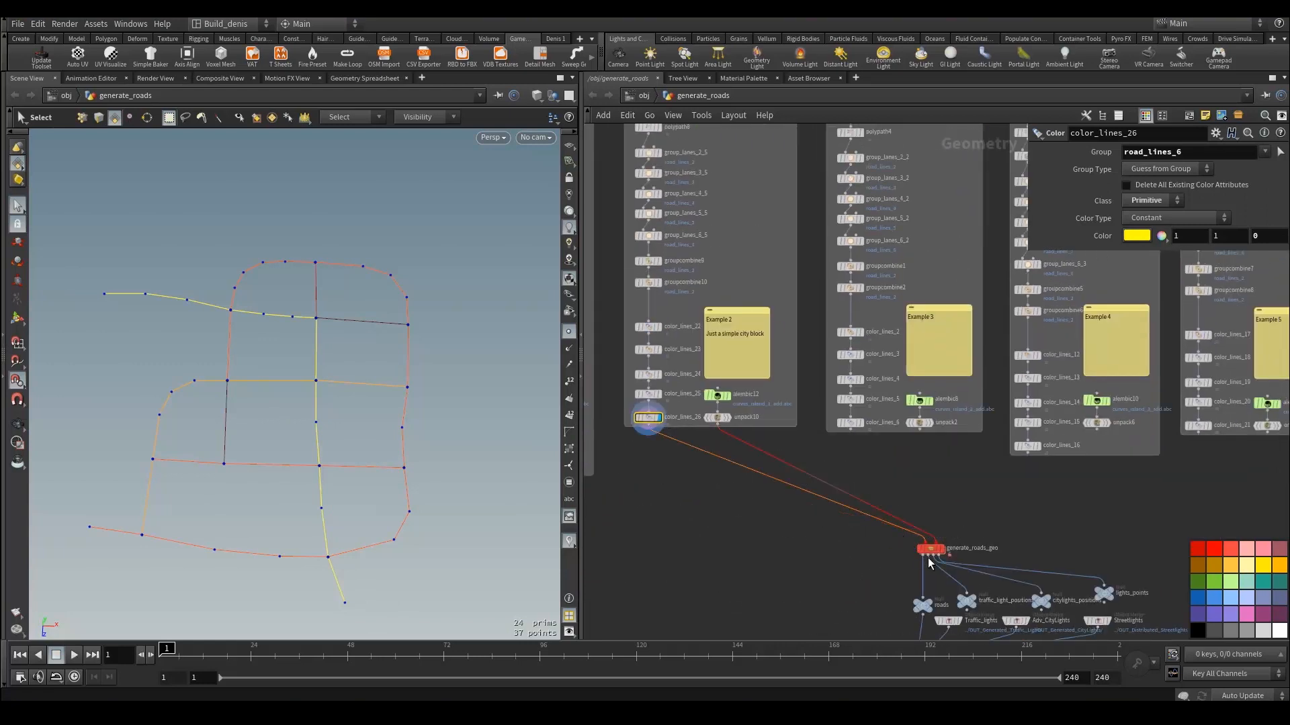
pyautogui.moveTo(944, 555); pyautogui.dragTo(941, 504, button='middle')
# Step: Display and select generate_roads_geo, hide the point markers, and examine the Example 2 roads and parkings in an enlarged viewport
pyautogui.moveTo(940, 509)
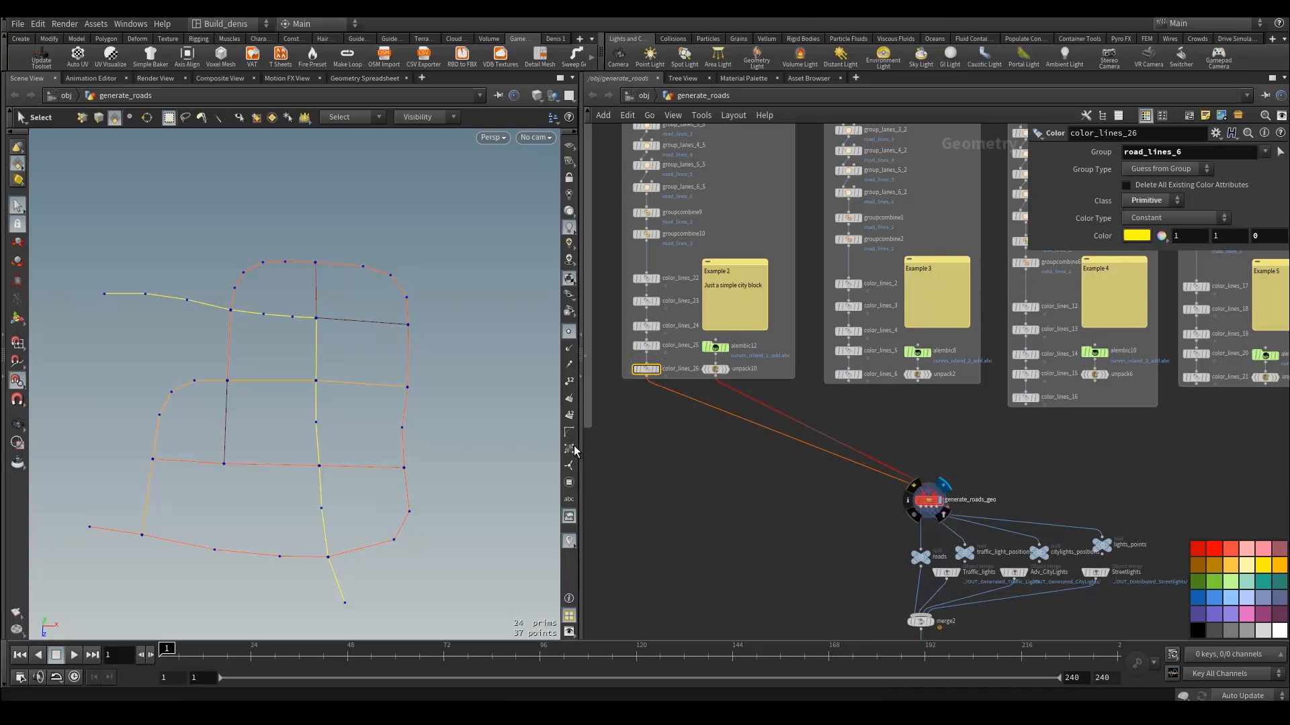
pyautogui.keyDown('alt'); pyautogui.moveTo(414, 447); pyautogui.dragTo(432, 429, button='middle'); pyautogui.keyUp('alt')
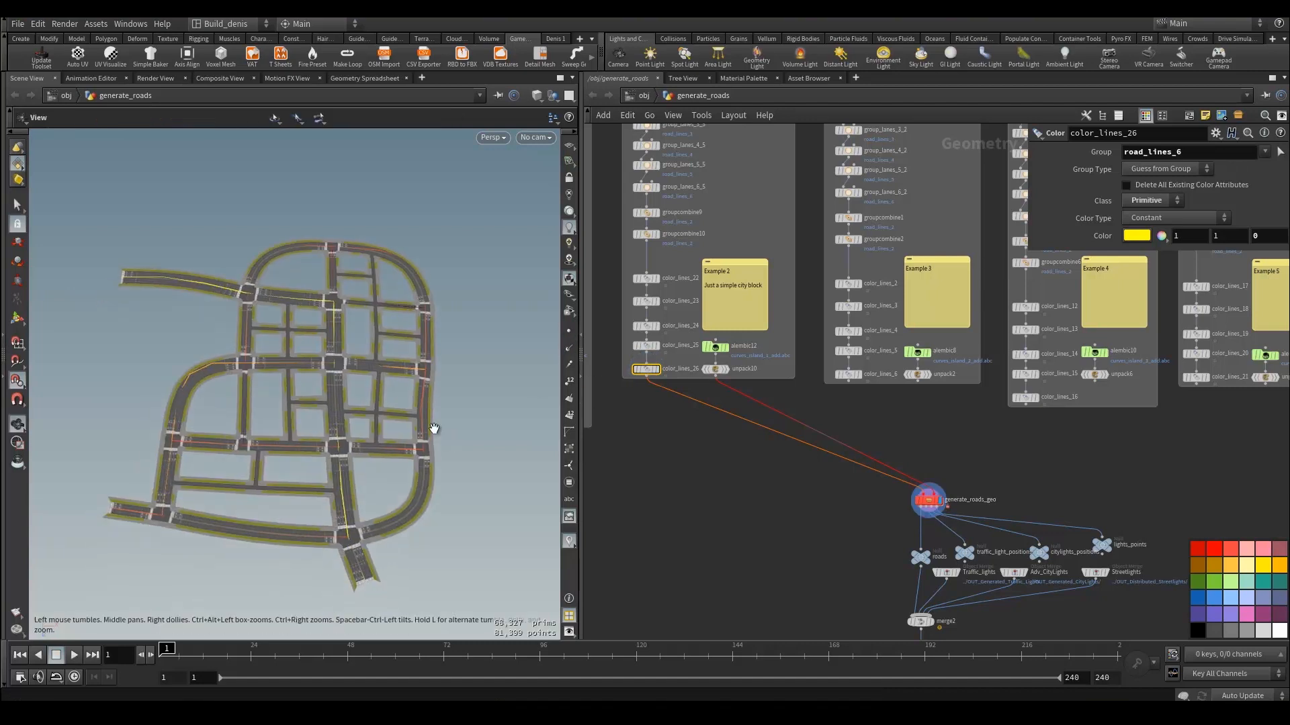
pyautogui.click(927, 502)
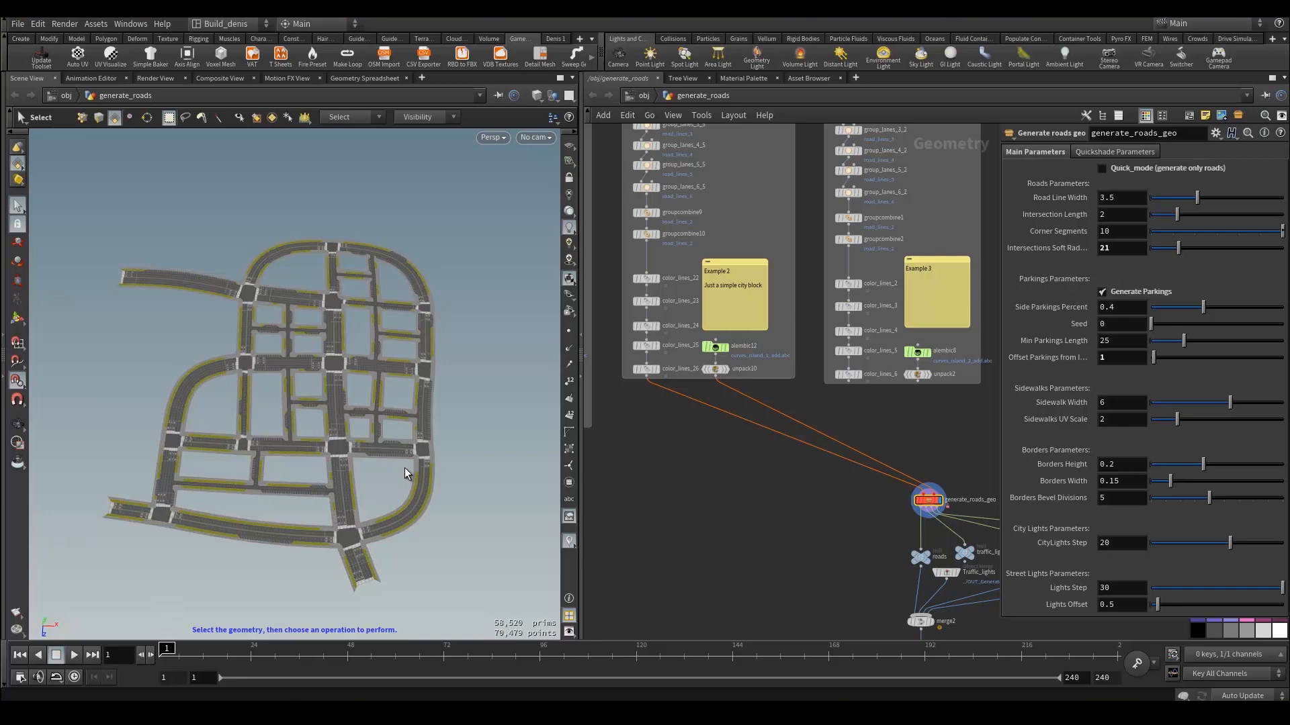
pyautogui.scroll(10, 405, 468)
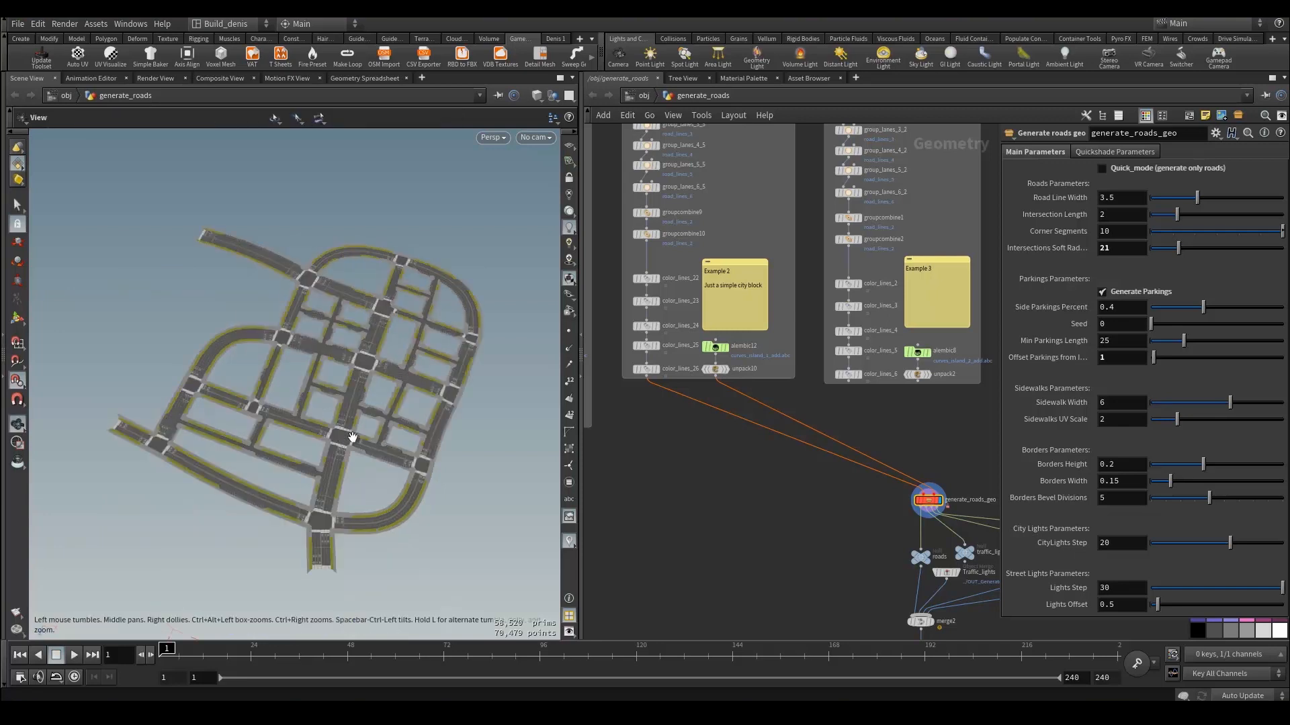
pyautogui.hotkey('ctrl', 'b')
pyautogui.keyDown('alt'); pyautogui.moveTo(382, 426); pyautogui.dragTo(596, 374); pyautogui.keyUp('alt')
pyautogui.scroll(-4, 494, 411)
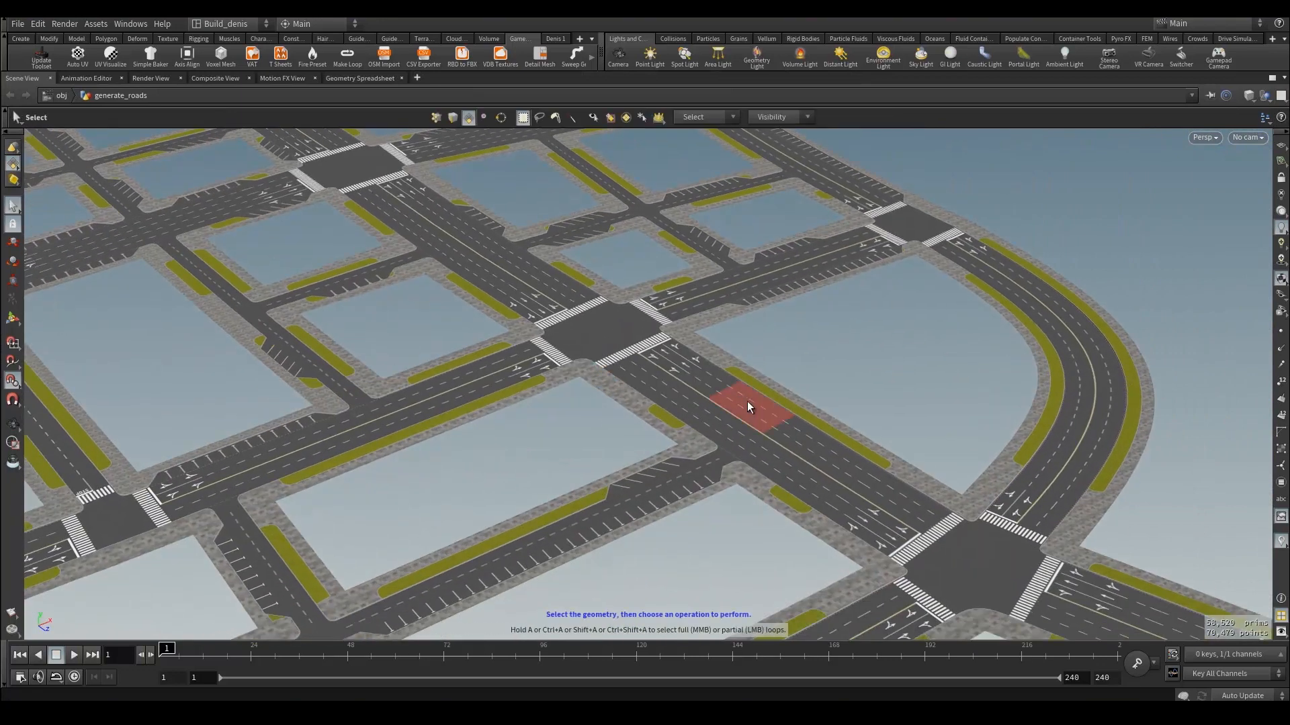
pyautogui.hotkey('ctrl', 'b')
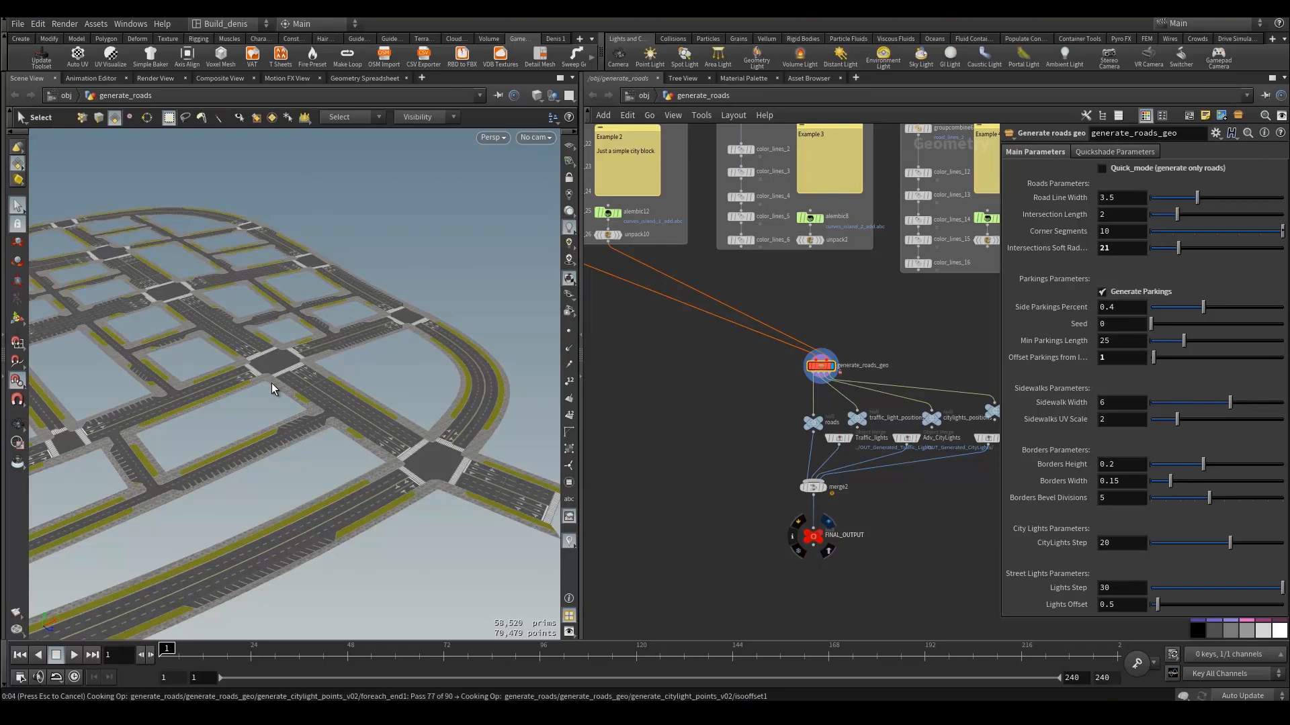
# Step: Display FINAL_OUTPUT, set the viewport shading to Flat Shaded, and examine the Example 2 roads with their lights
pyautogui.press('Escape')
pyautogui.press('s')
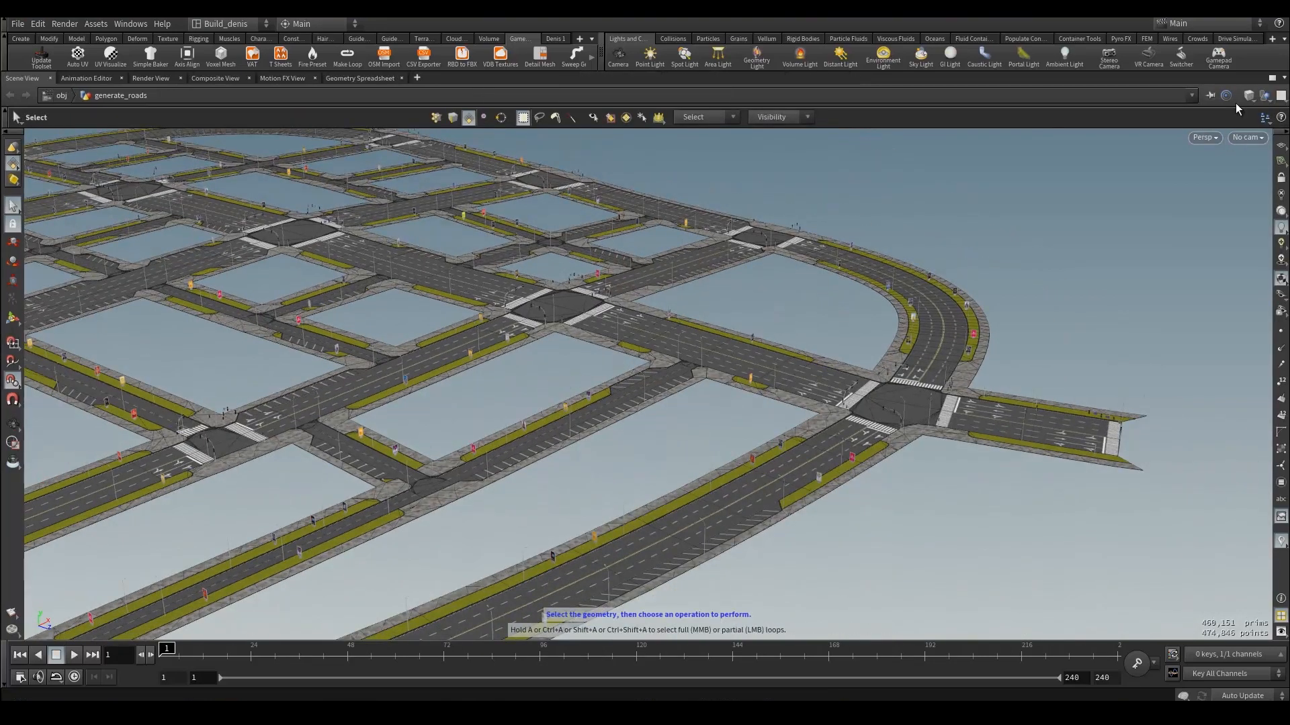
pyautogui.click(1246, 96)
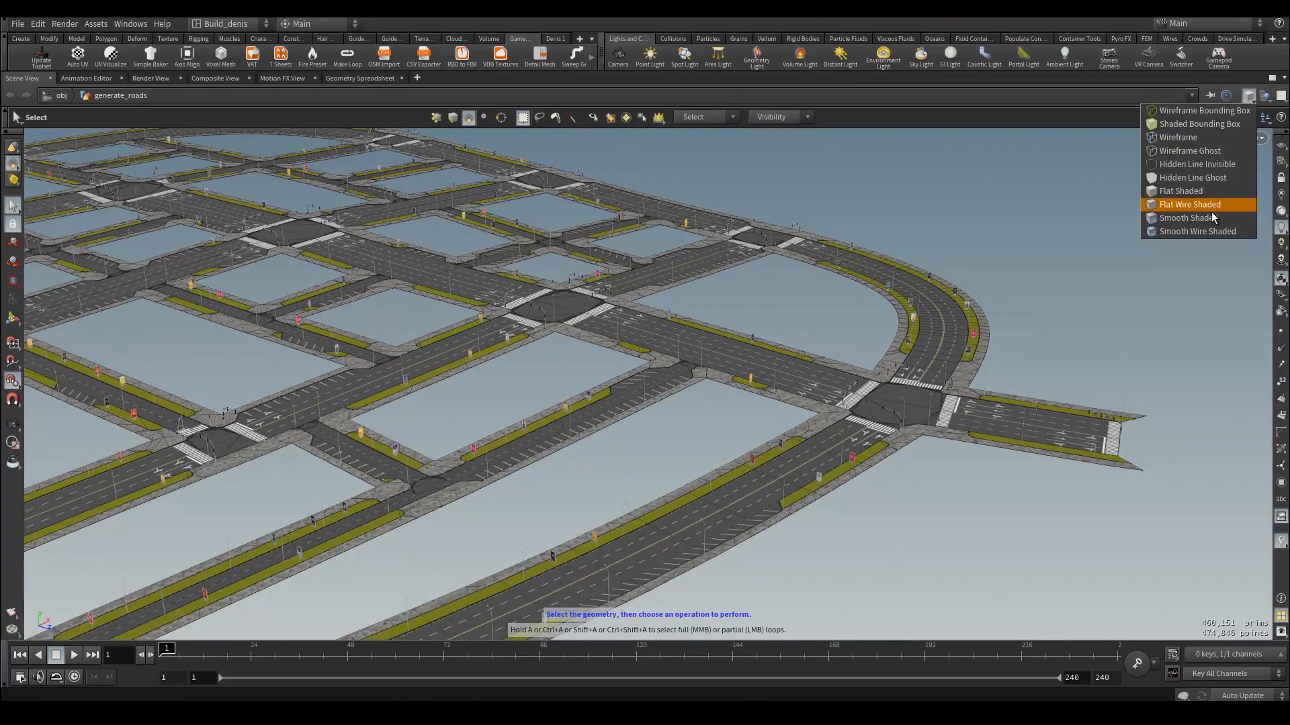
pyautogui.click(1193, 194)
pyautogui.click(13, 244)
pyautogui.keyDown('alt'); pyautogui.moveTo(281, 292); pyautogui.dragTo(715, 327); pyautogui.keyUp('alt')
pyautogui.press('t')
pyautogui.hotkey('ctrl', 'b')
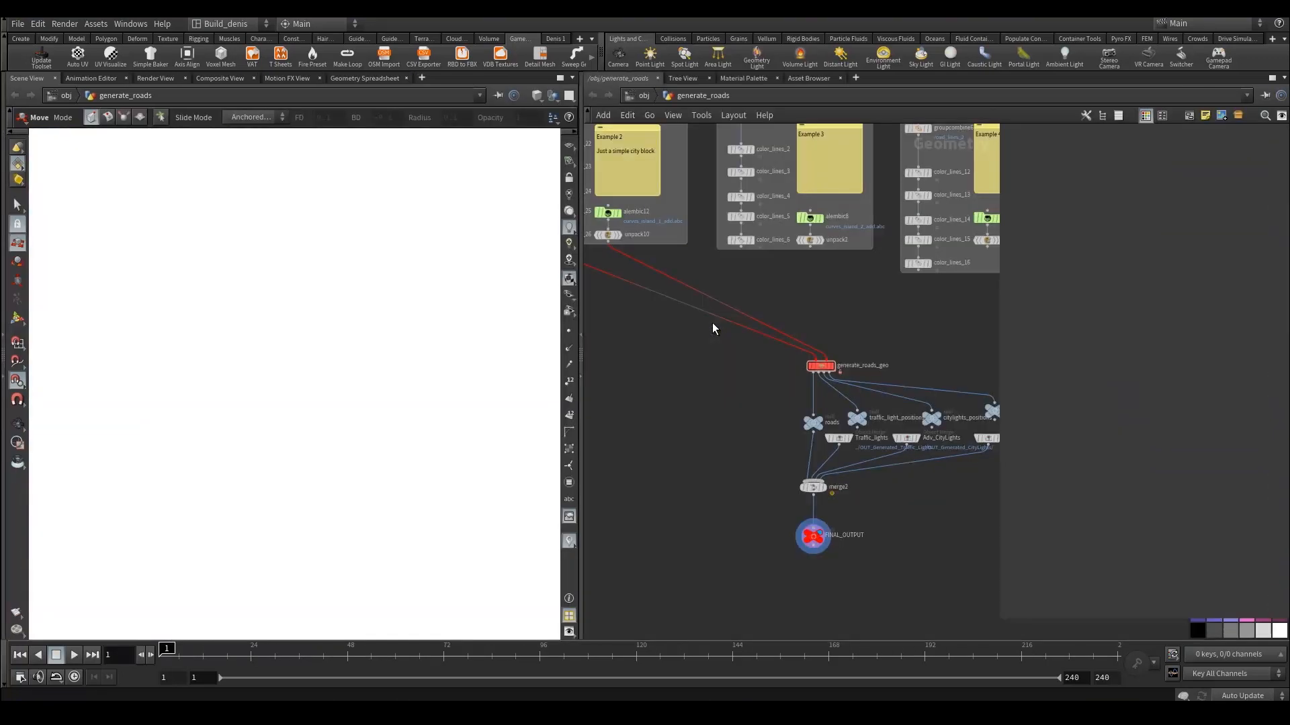
# Step: Display Example 3's color_lines_6 and unpack2 in turn to examine its main and additional curves
pyautogui.scroll(5, 751, 394)
pyautogui.click(710, 380)
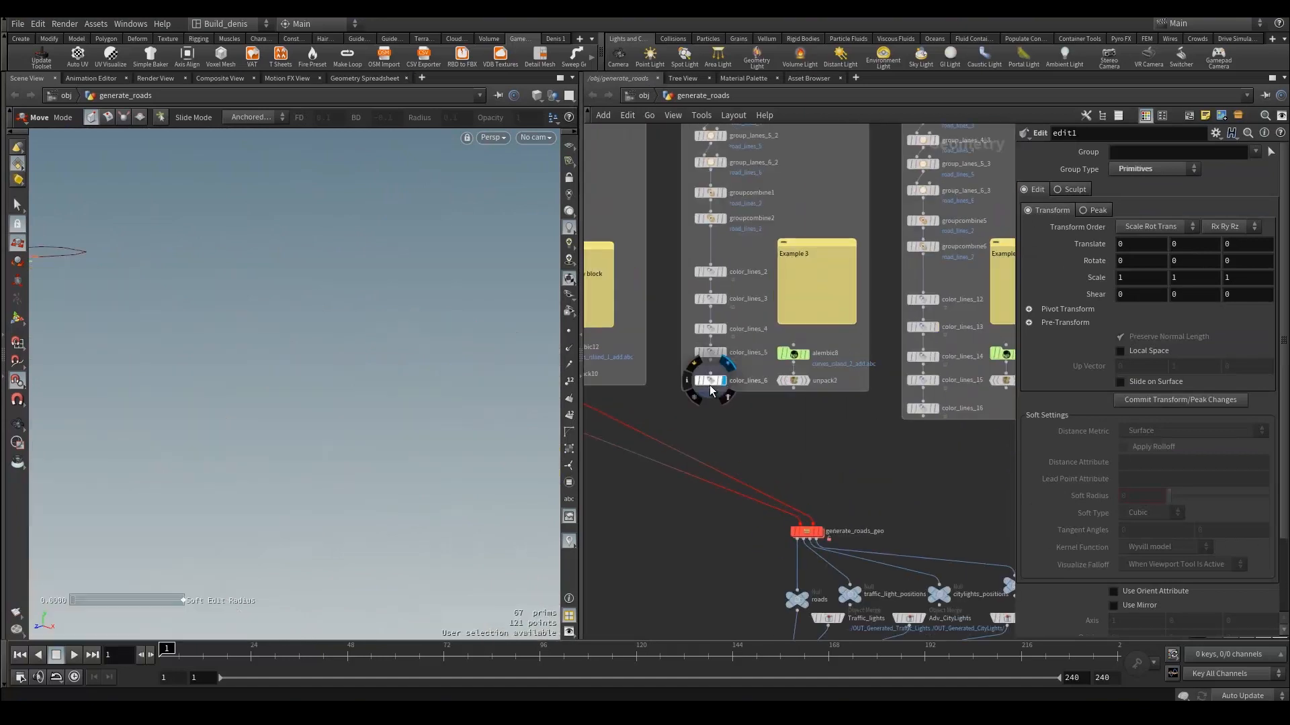
pyautogui.moveTo(422, 394); pyautogui.dragTo(323, 296)
pyautogui.press('t')
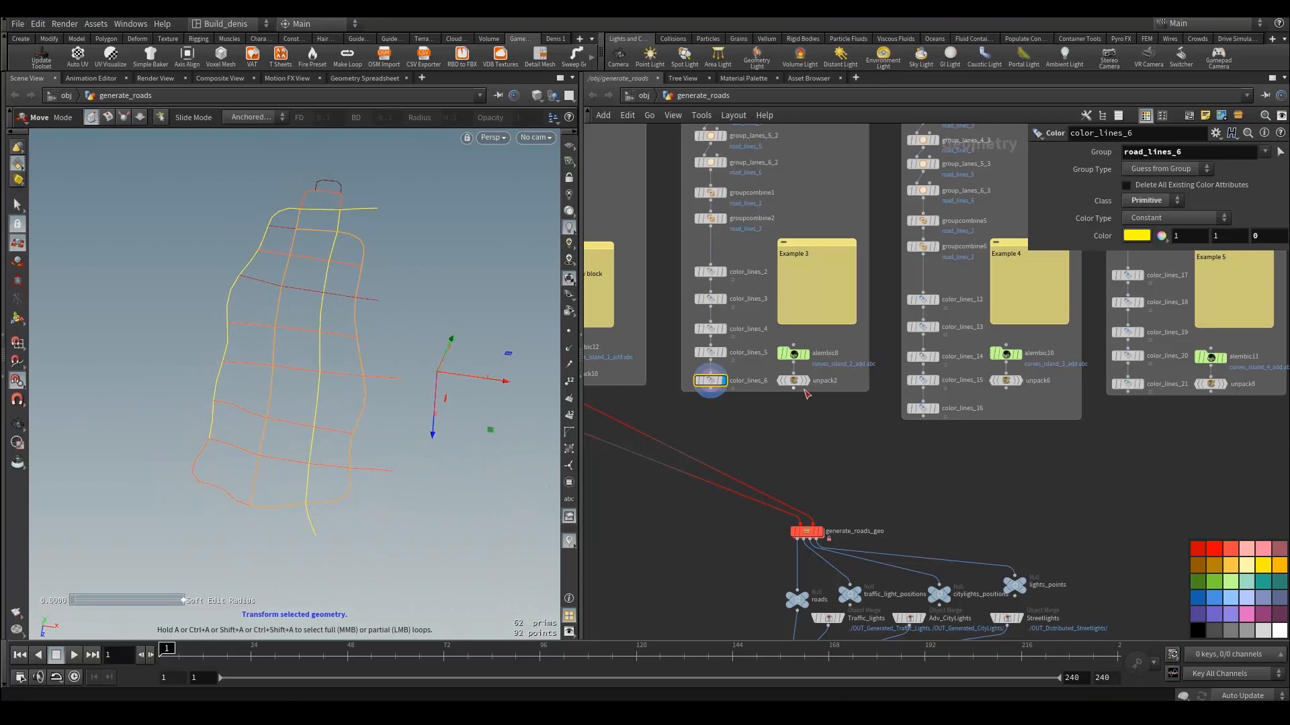
pyautogui.click(794, 381)
# Step: Connect Example 3's color_lines_6 and unpack2 to the first and second inputs of generate_roads_geo
pyautogui.click(711, 391)
pyautogui.click(799, 528)
pyautogui.click(794, 392)
pyautogui.click(813, 528)
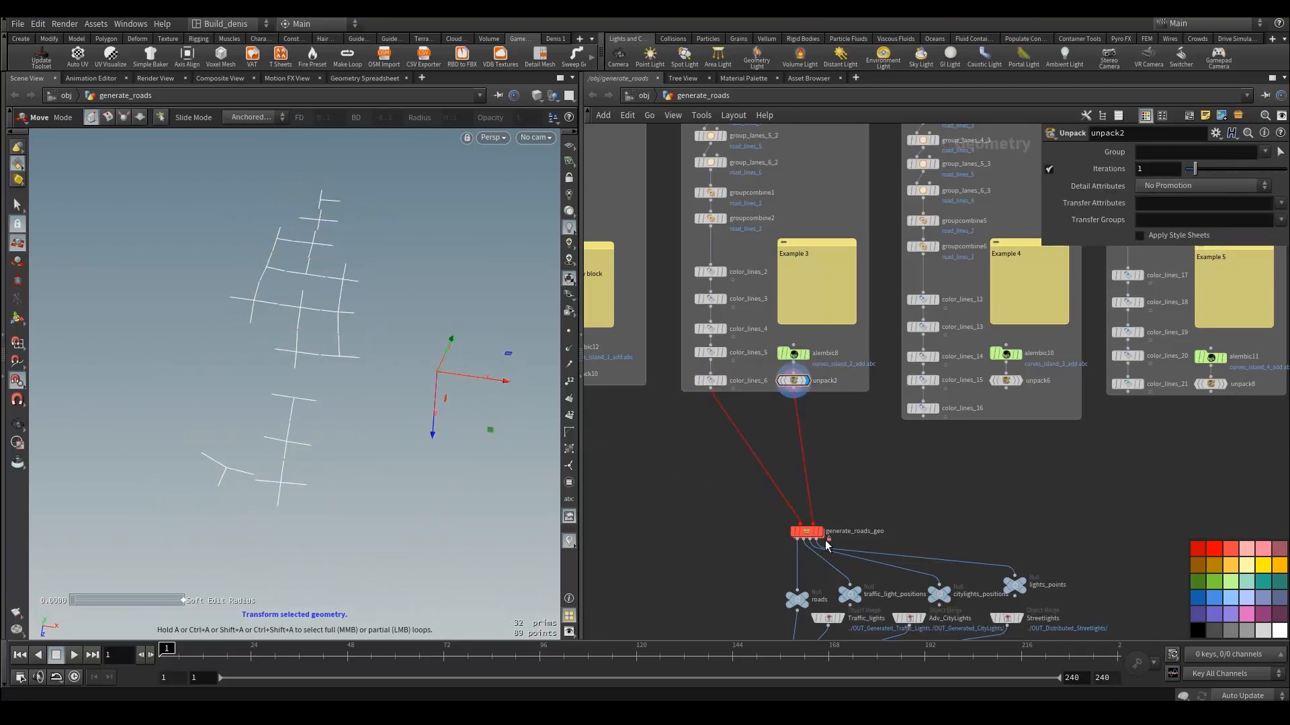
# Step: Display FINAL_OUTPUT to regenerate the network from the Example 3 curves and examine the streets up close
pyautogui.moveTo(882, 656); pyautogui.dragTo(871, 537, button='middle')
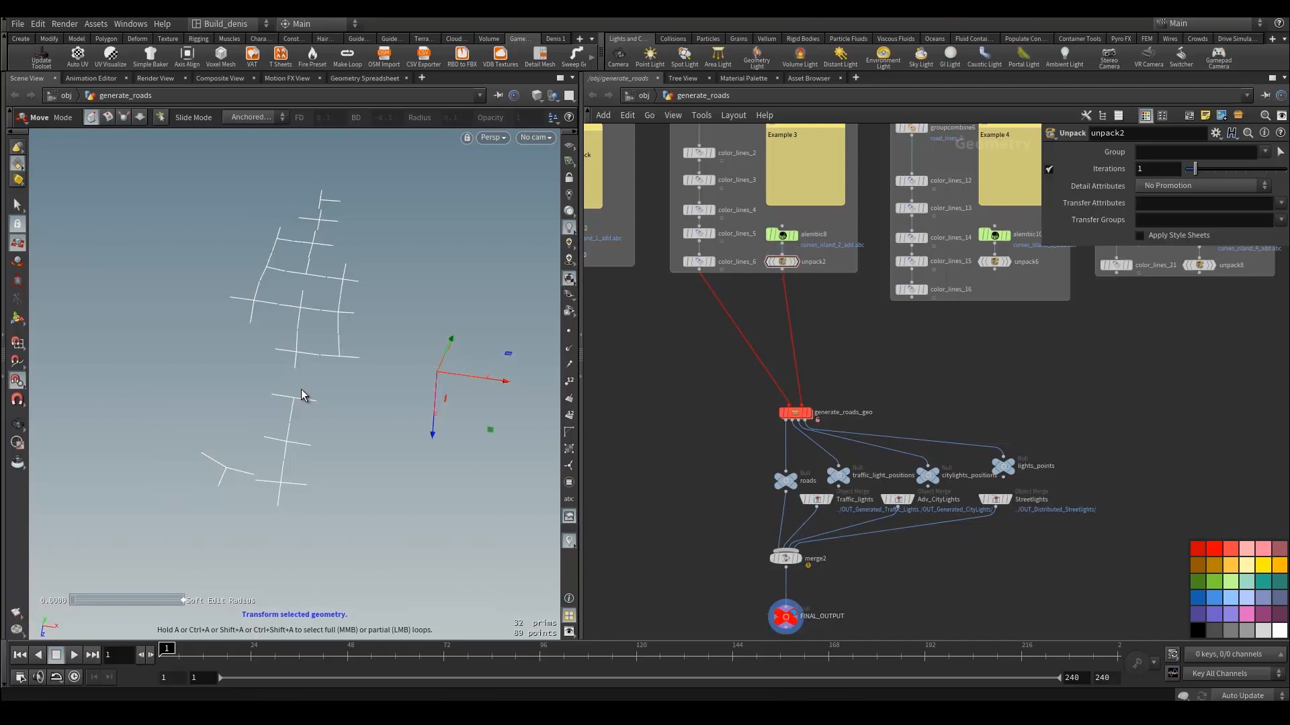
pyautogui.moveTo(300, 388); pyautogui.dragTo(534, 211)
pyautogui.hotkey('ctrl', 'b')
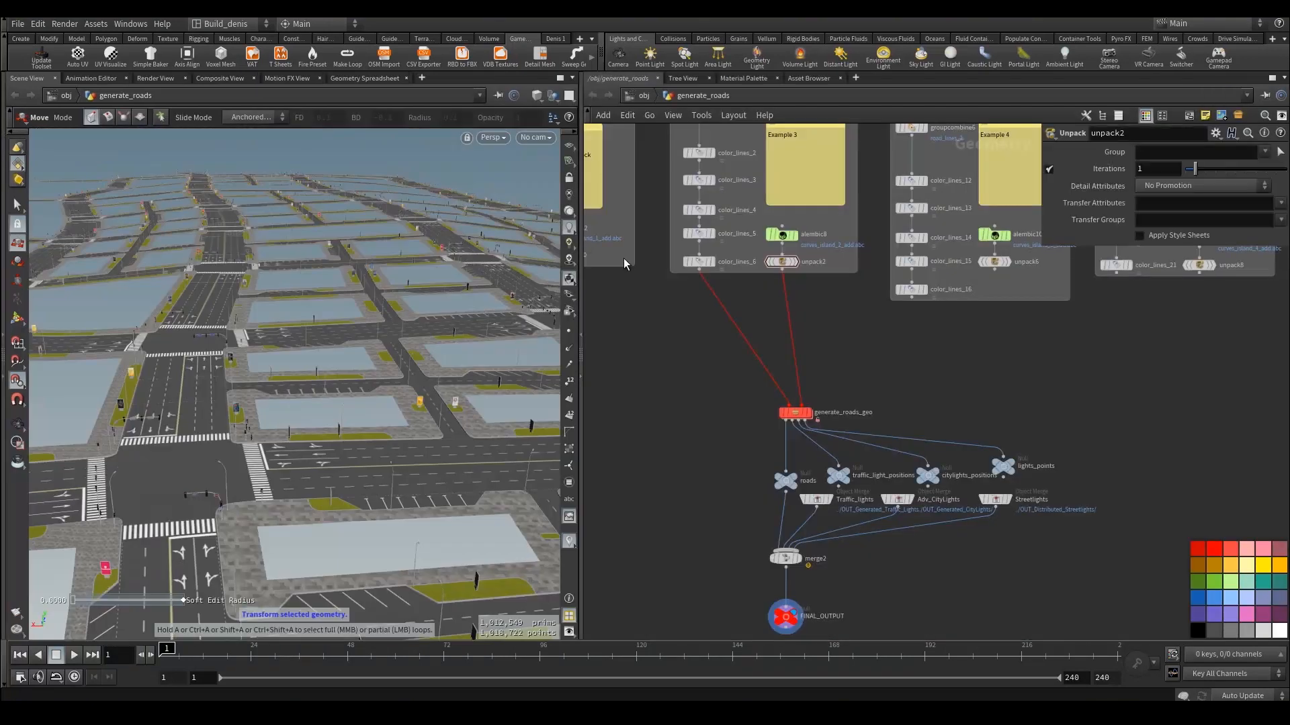
# Step: Display and select color_lines_16 in the Example 4 network and examine its coloured curves
pyautogui.moveTo(923, 387); pyautogui.dragTo(803, 447, button='middle')
pyautogui.moveTo(850, 391); pyautogui.dragTo(827, 416, button='middle')
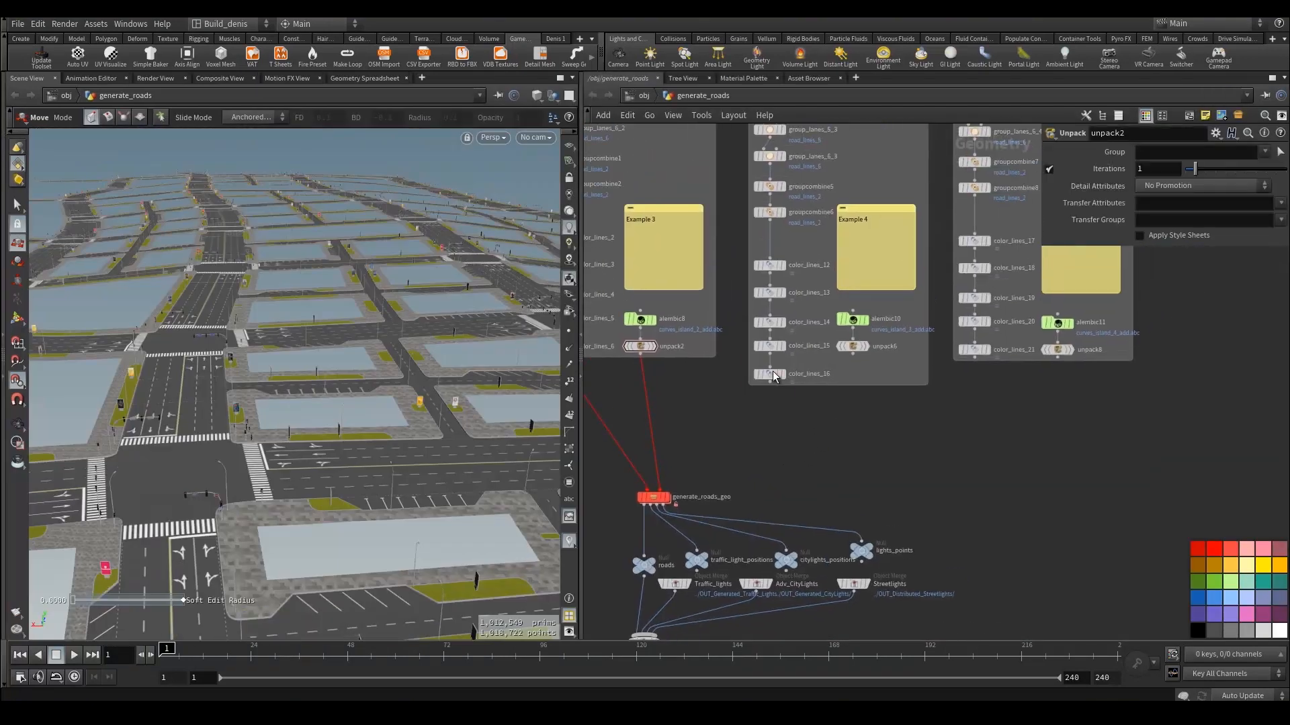
pyautogui.click(779, 374)
pyautogui.click(770, 374)
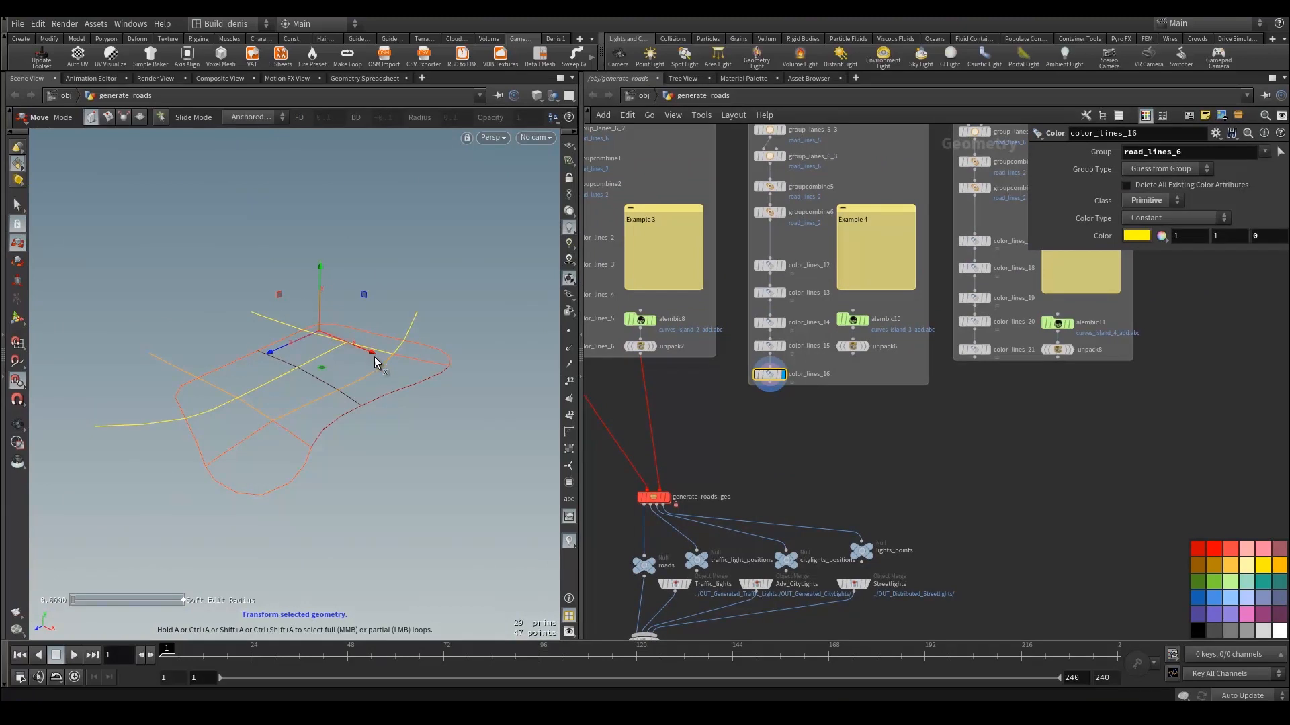
# Step: Connect Example 4's color_lines_16 and unpack6 to the first and second inputs of generate_roads_geo
pyautogui.moveTo(735, 423); pyautogui.dragTo(810, 433, button='middle')
pyautogui.click(844, 392)
pyautogui.click(716, 495)
pyautogui.click(928, 364)
pyautogui.click(734, 500)
# Step: Display FINAL_OUTPUT to regenerate the network from the Example 4 curves and examine it from several angles in an enlarged viewport
pyautogui.moveTo(940, 496); pyautogui.dragTo(935, 393, button='middle')
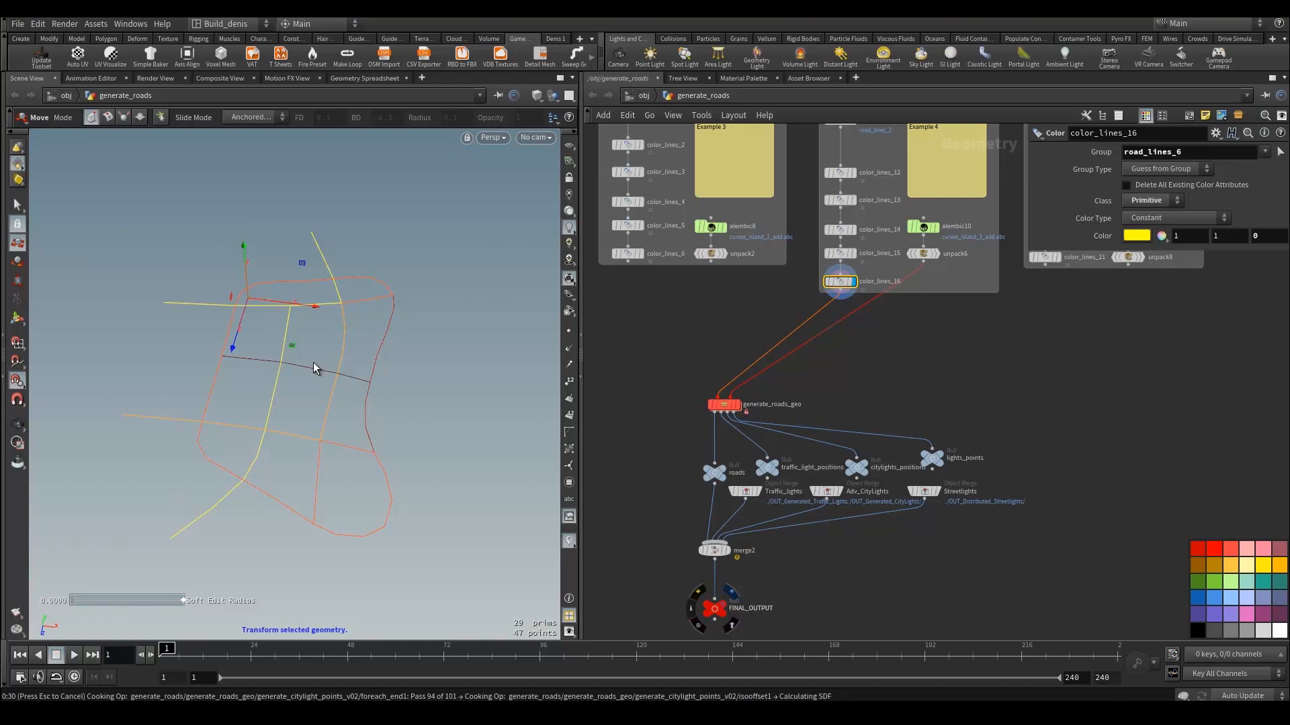
pyautogui.press('Escape')
pyautogui.moveTo(306, 374); pyautogui.dragTo(274, 357)
pyautogui.press('t')
pyautogui.hotkey('ctrl', 'b')
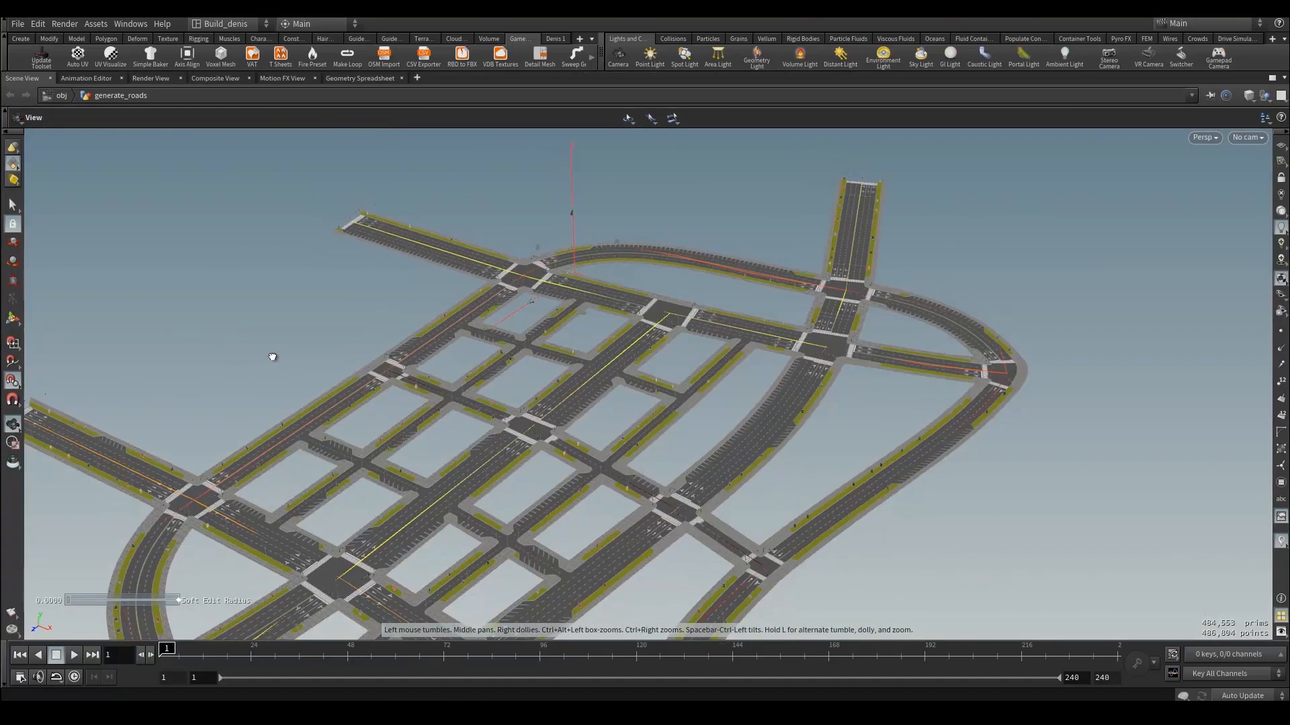
pyautogui.keyDown('alt'); pyautogui.moveTo(397, 335); pyautogui.dragTo(441, 256, button='middle'); pyautogui.keyUp('alt')
pyautogui.keyDown('alt'); pyautogui.moveTo(441, 256); pyautogui.dragTo(480, 343, button='right'); pyautogui.keyUp('alt')
pyautogui.keyDown('alt'); pyautogui.moveTo(480, 343); pyautogui.dragTo(579, 331); pyautogui.keyUp('alt')
pyautogui.keyDown('alt'); pyautogui.moveTo(579, 330); pyautogui.dragTo(527, 343, button='right'); pyautogui.keyUp('alt')
pyautogui.keyDown('alt'); pyautogui.moveTo(527, 343); pyautogui.dragTo(433, 359); pyautogui.keyUp('alt')
pyautogui.keyDown('alt'); pyautogui.moveTo(433, 360); pyautogui.dragTo(451, 369, button='right'); pyautogui.keyUp('alt')
pyautogui.moveTo(451, 370); pyautogui.dragTo(358, 301)
pyautogui.press('t')
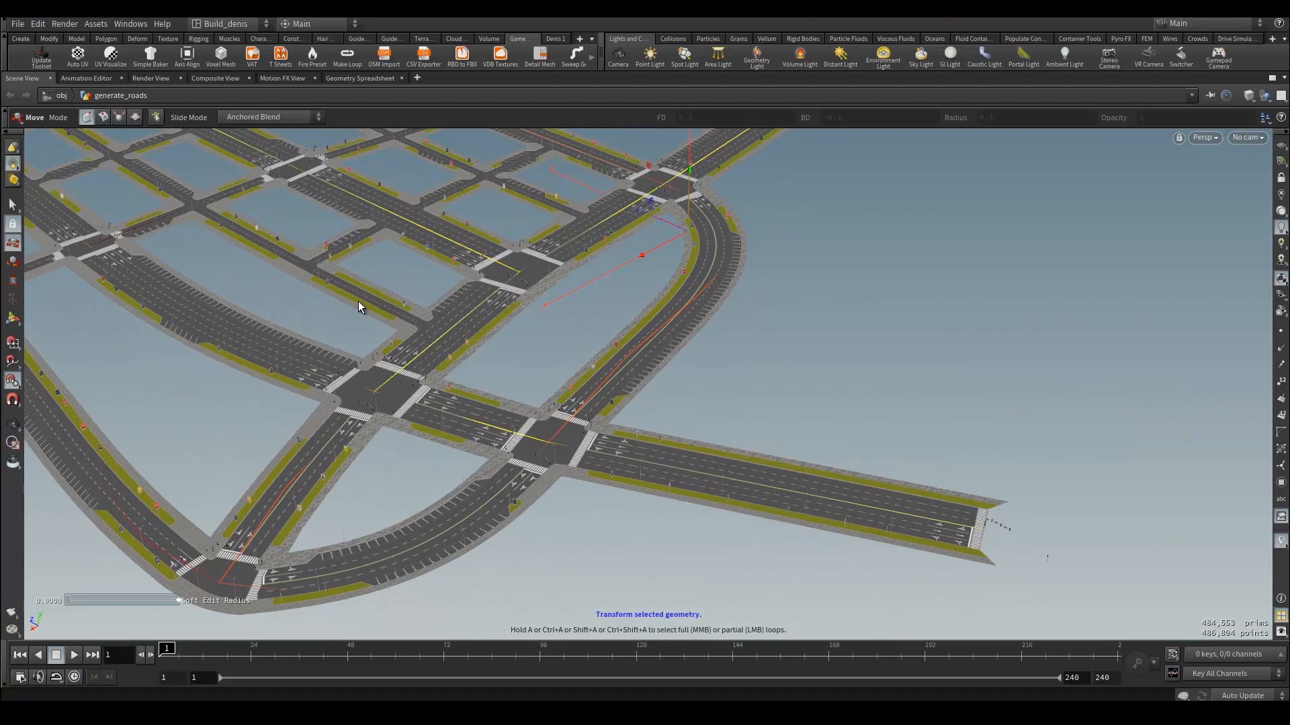
pyautogui.hotkey('ctrl', 'b')
# Step: Display and select color_lines_21 in the Example 5 network and examine its looping curves
pyautogui.scroll(5, 886, 403)
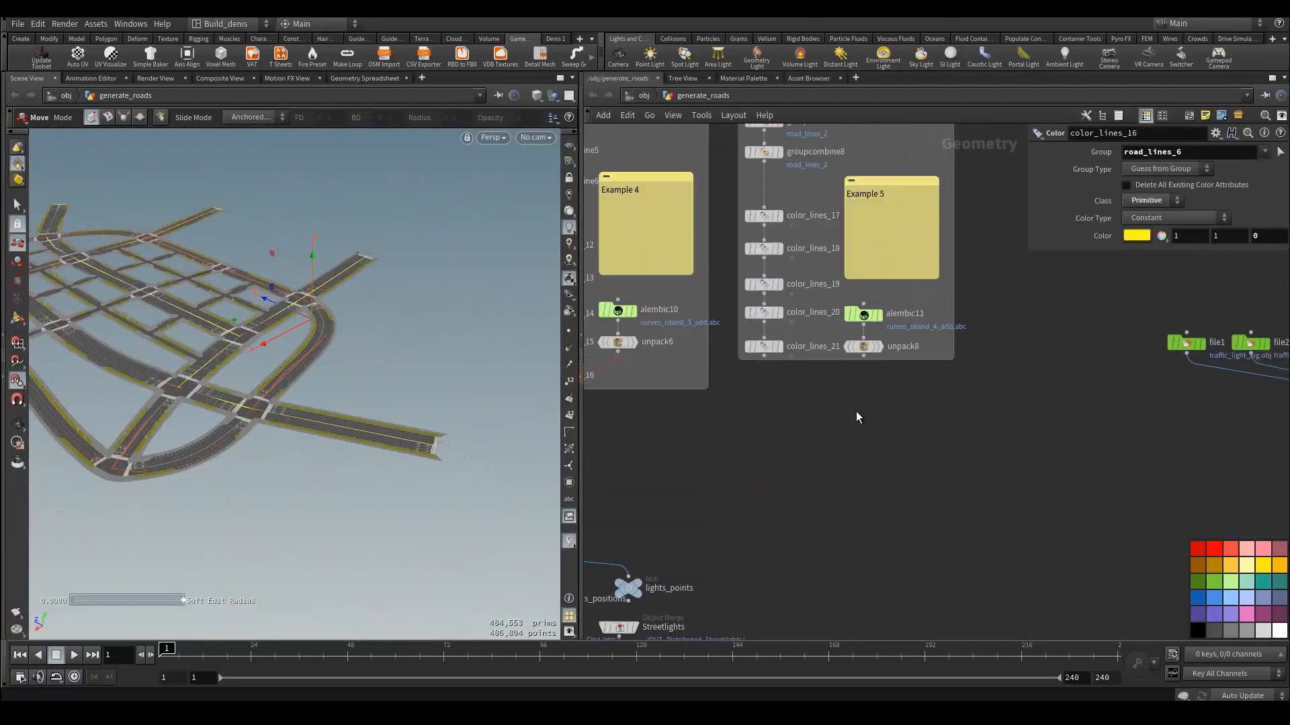
pyautogui.click(764, 347)
pyautogui.moveTo(510, 362); pyautogui.dragTo(558, 419)
pyautogui.scroll(-3, 771, 445)
pyautogui.moveTo(799, 451); pyautogui.dragTo(762, 446, button='middle')
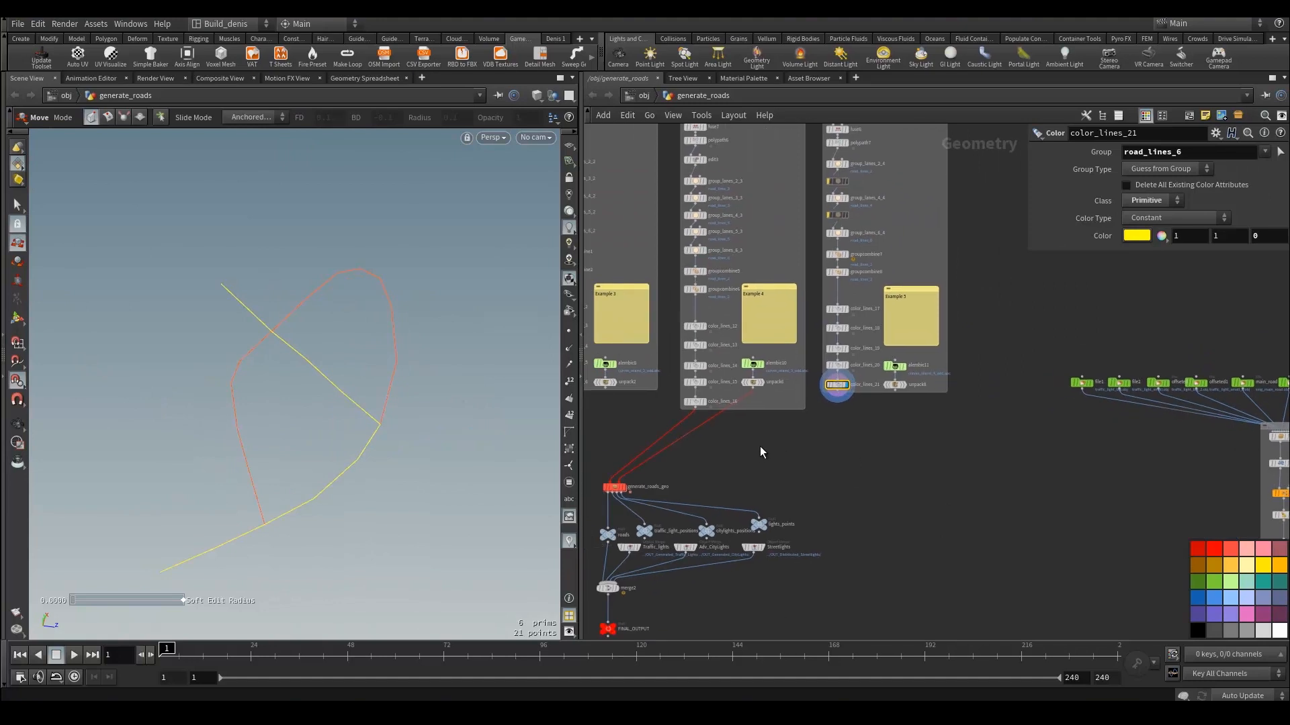
# Step: Feed generate_roads_geo only with Example 5's color_lines_21, leaving its second input empty, and display FINAL_OUTPUT to examine the roads
pyautogui.click(836, 396)
pyautogui.click(614, 475)
pyautogui.click(835, 395)
pyautogui.click(608, 482)
pyautogui.moveTo(684, 482); pyautogui.dragTo(696, 422, button='middle')
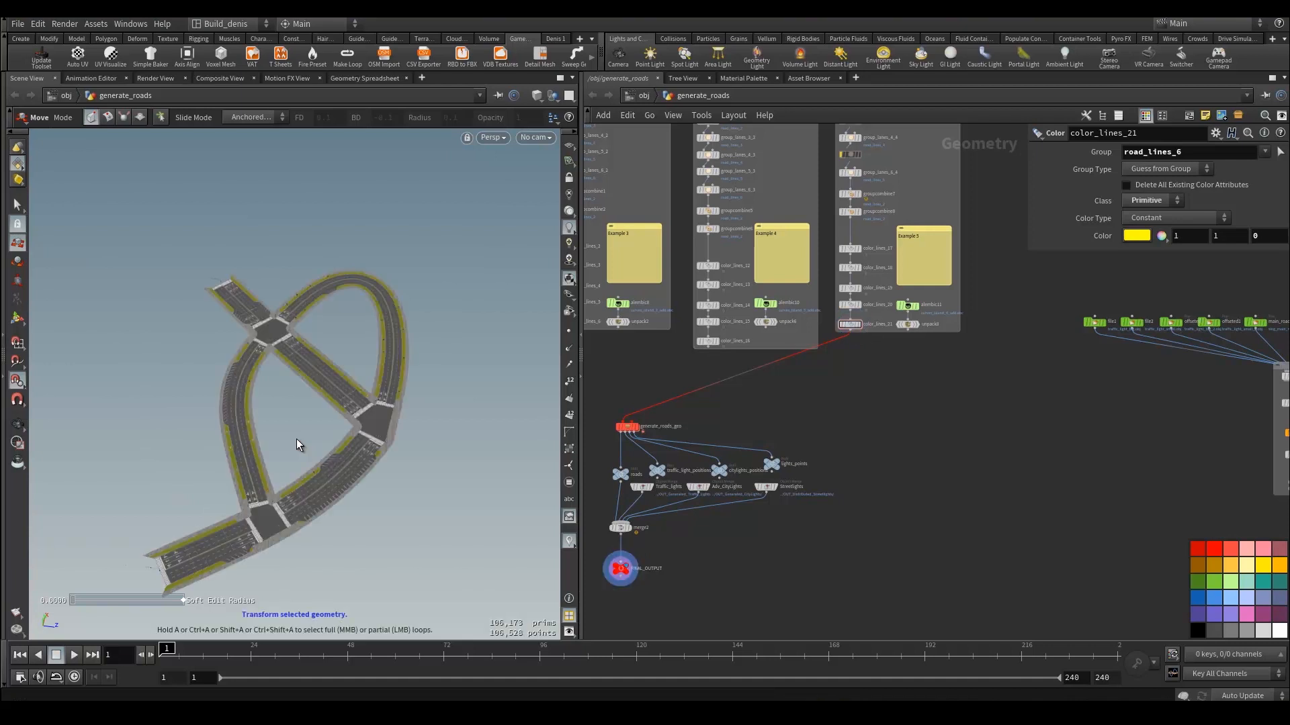
pyautogui.scroll(5, 446, 460)
# Step: Display Example 5's unpack8, connect it to the second input of generate_roads_geo, and display FINAL_OUTPUT to regenerate the network
pyautogui.scroll(3, 896, 379)
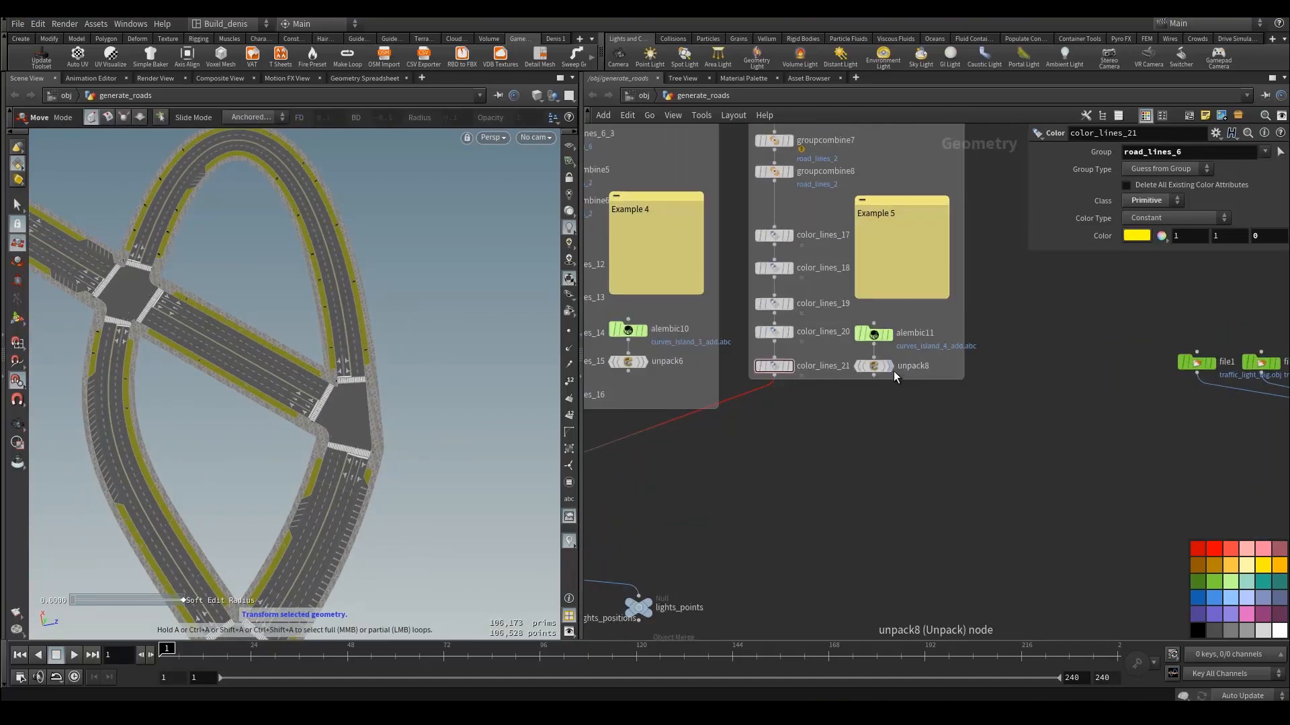
pyautogui.click(889, 366)
pyautogui.scroll(-4, 687, 477)
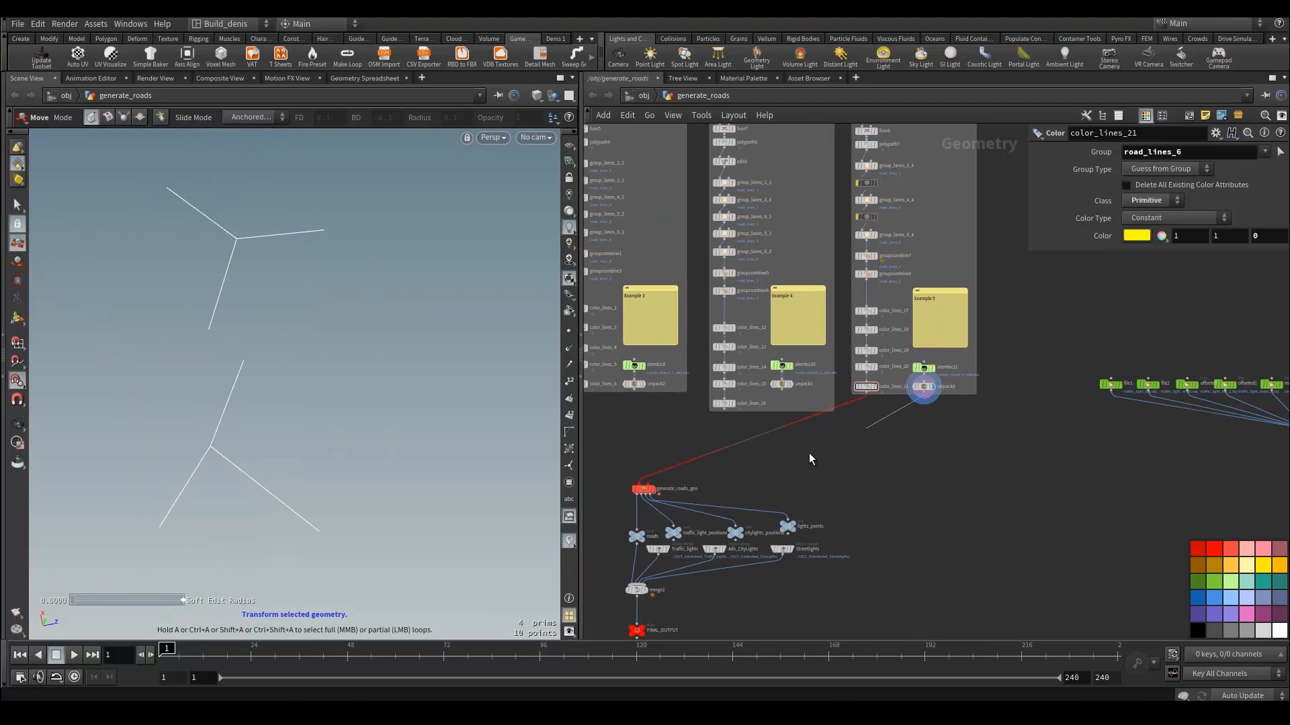
pyautogui.click(644, 484)
pyautogui.moveTo(645, 485); pyautogui.dragTo(658, 412, button='middle')
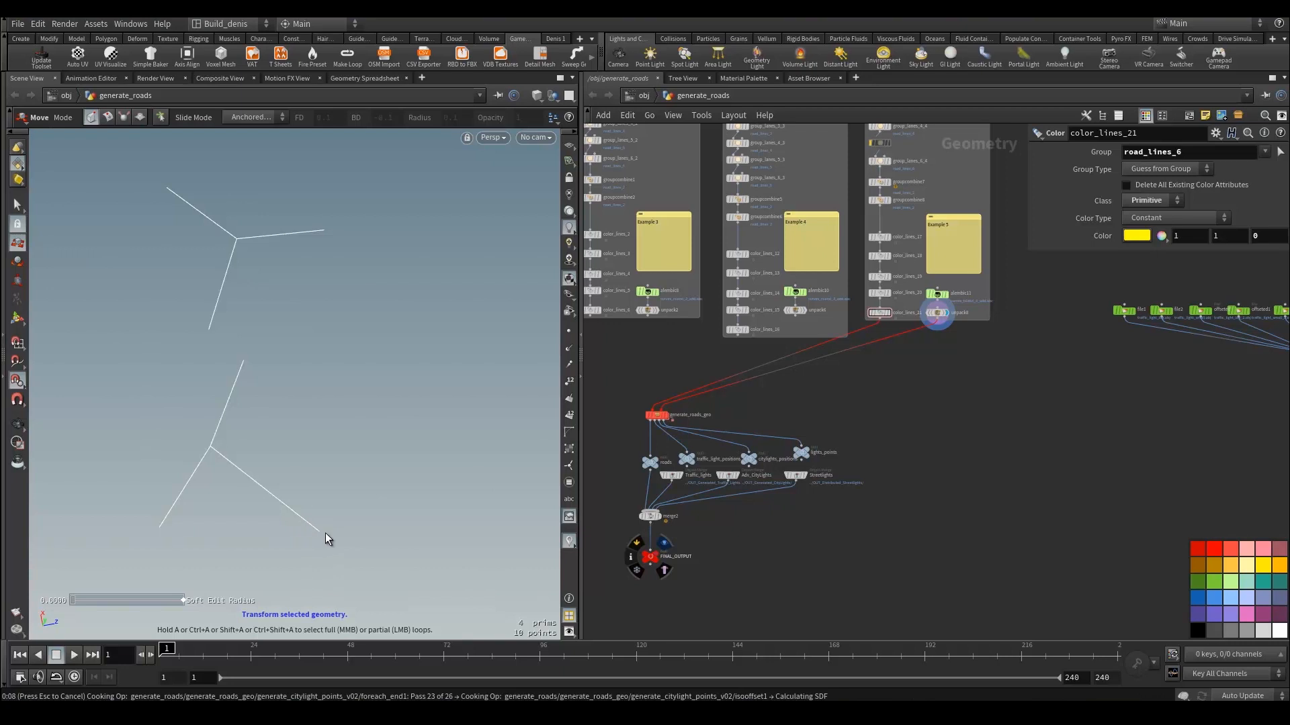
# Step: Examine the regenerated Example 5 roads, crosswalks and sidewalks up close and from a low angle
pyautogui.keyDown('alt'); pyautogui.moveTo(314, 538); pyautogui.dragTo(389, 461, button='middle'); pyautogui.keyUp('alt')
pyautogui.keyDown('alt'); pyautogui.scroll(2, 406, 466); pyautogui.keyUp('alt')
pyautogui.keyDown('alt'); pyautogui.scroll(4, 389, 461); pyautogui.keyUp('alt')
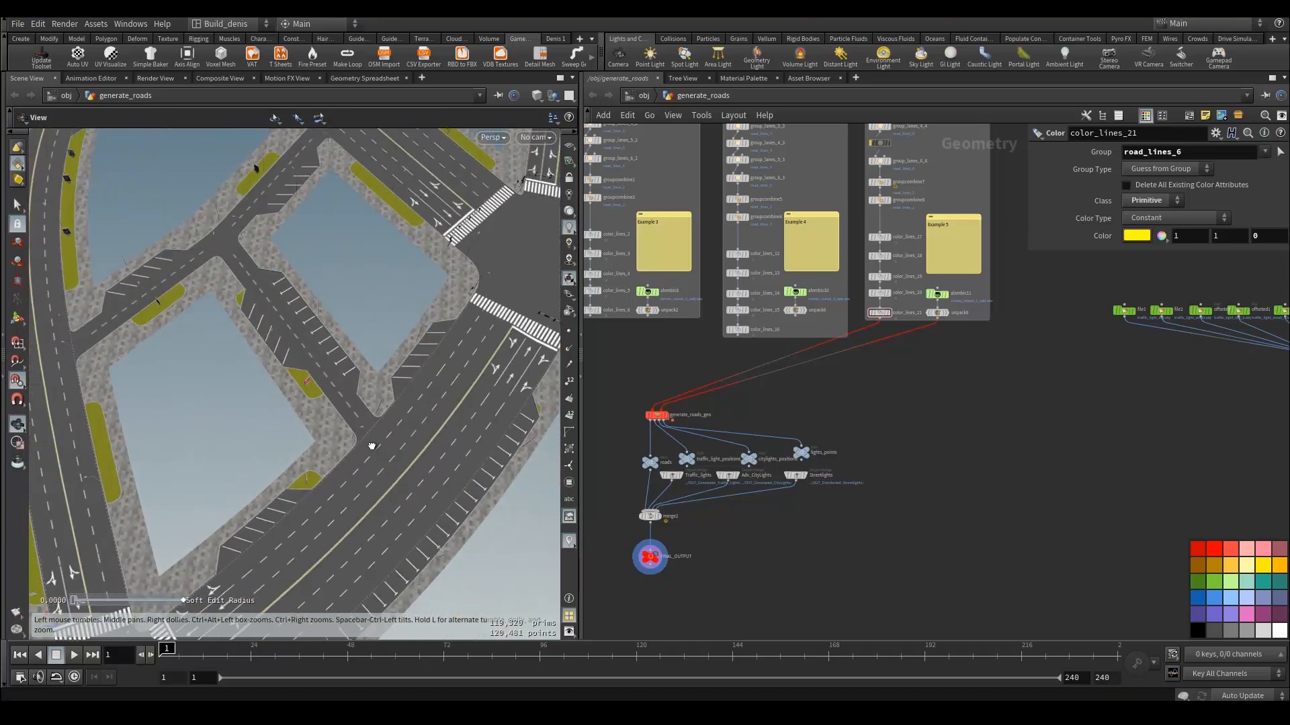
pyautogui.keyDown('alt'); pyautogui.scroll(-4, 372, 446); pyautogui.keyUp('alt')
pyautogui.keyDown('alt'); pyautogui.moveTo(369, 417); pyautogui.dragTo(340, 366); pyautogui.keyUp('alt')
pyautogui.press('t')
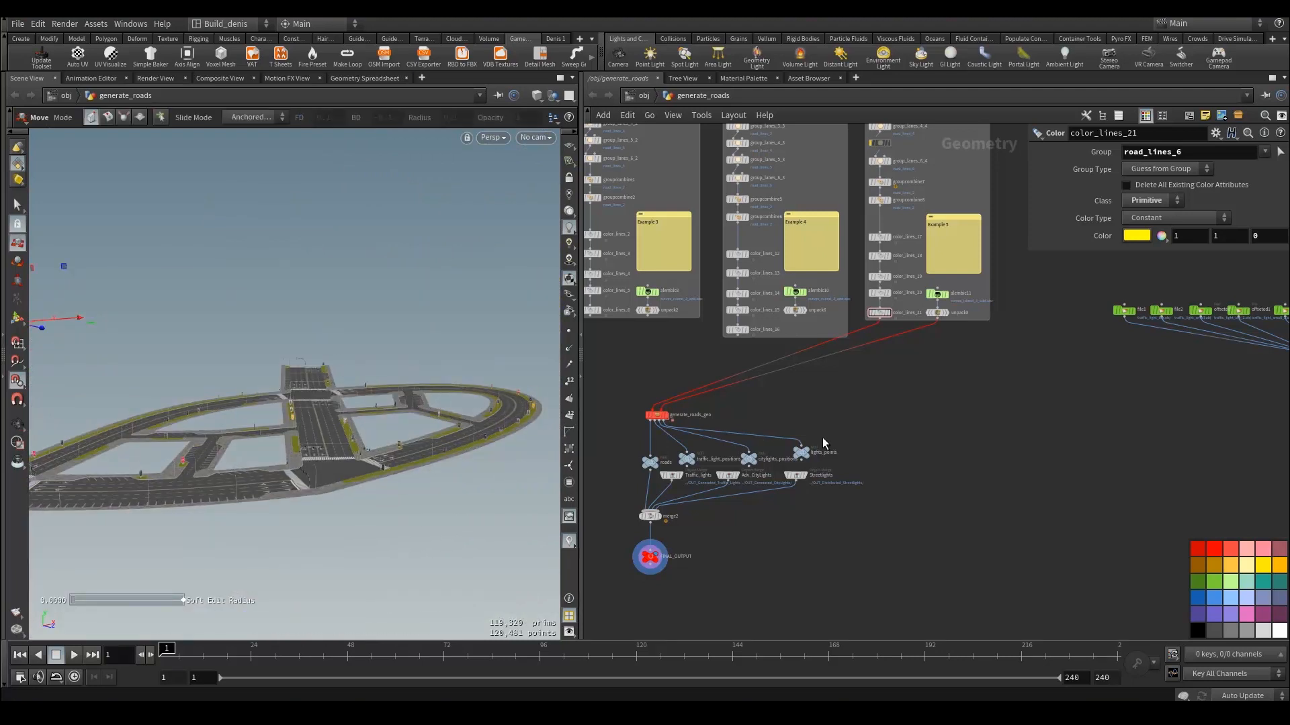
# Step: Look over the example networks and select color_lines_7 in Example 1 to show its color settings
pyautogui.scroll(-4, 823, 433)
pyautogui.scroll(2, 840, 446)
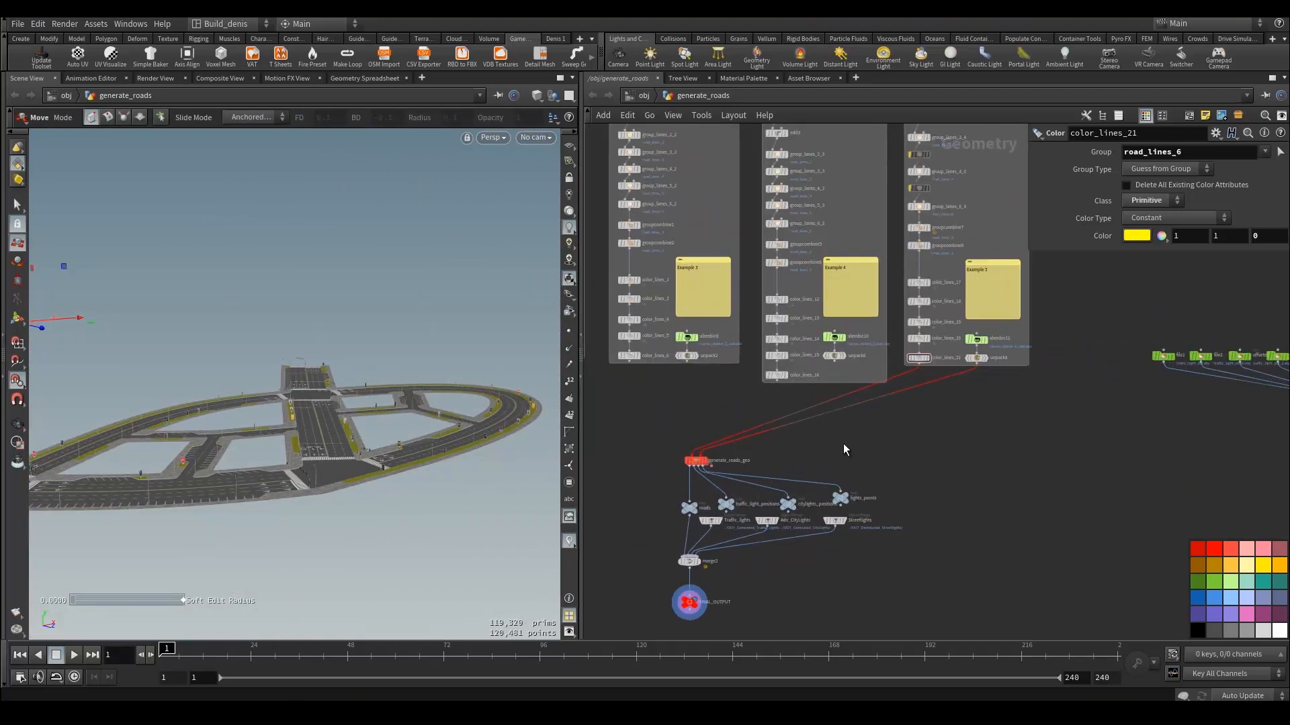
pyautogui.scroll(-5, 921, 446)
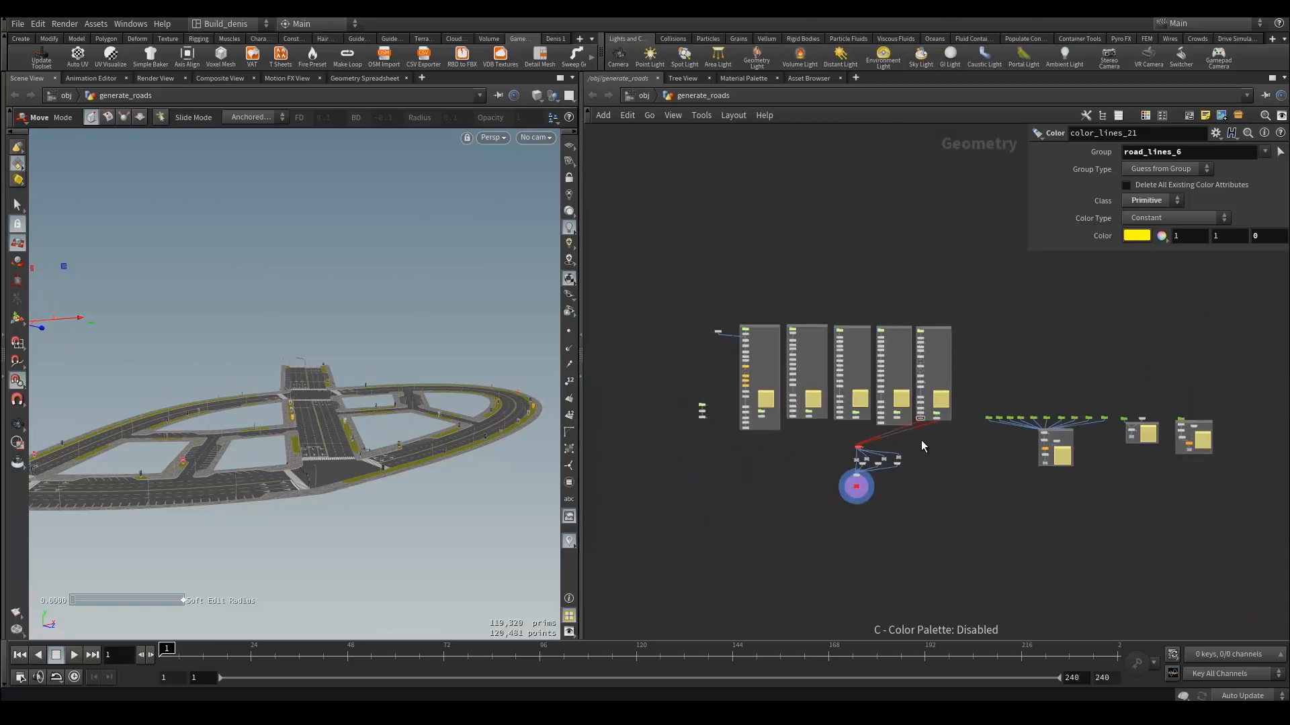
pyautogui.scroll(3, 884, 442)
pyautogui.scroll(4, 676, 506)
pyautogui.moveTo(686, 514); pyautogui.dragTo(733, 347)
pyautogui.moveTo(880, 461); pyautogui.dragTo(884, 453)
pyautogui.click(897, 478)
pyautogui.press('Escape')
# Step: Examine the complete Example 5 road network from above, including its intersections and looping outer road
pyautogui.moveTo(381, 332); pyautogui.dragTo(397, 416)
pyautogui.press('t')
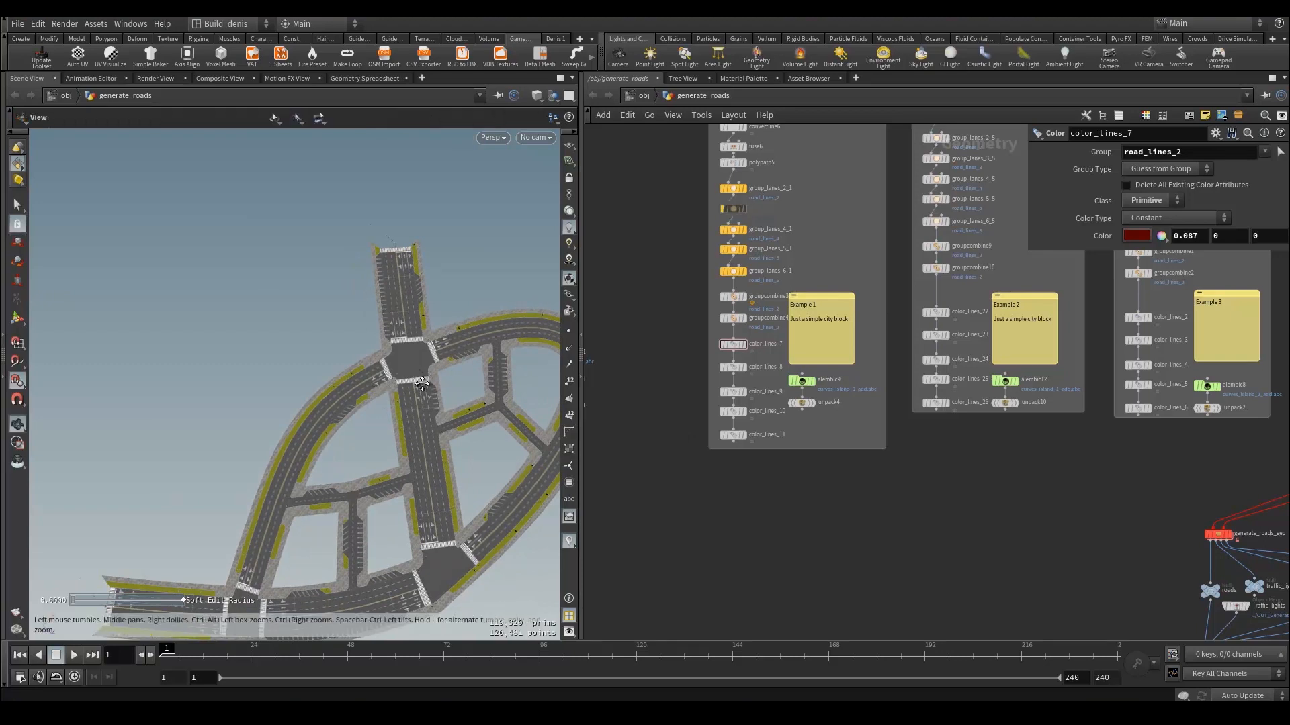
pyautogui.keyDown('alt'); pyautogui.moveTo(416, 358); pyautogui.dragTo(337, 363, button='middle'); pyautogui.keyUp('alt')
pyautogui.moveTo(338, 363)
pyautogui.keyDown('alt'); pyautogui.mouseDown()
pyautogui.moveTo(341, 380)
pyautogui.moveTo(374, 342)
pyautogui.moveTo(369, 360)
pyautogui.moveTo(343, 363)
pyautogui.mouseUp(); pyautogui.keyUp('alt')
pyautogui.scroll(3, 358, 361)
pyautogui.scroll(-3, 374, 343)
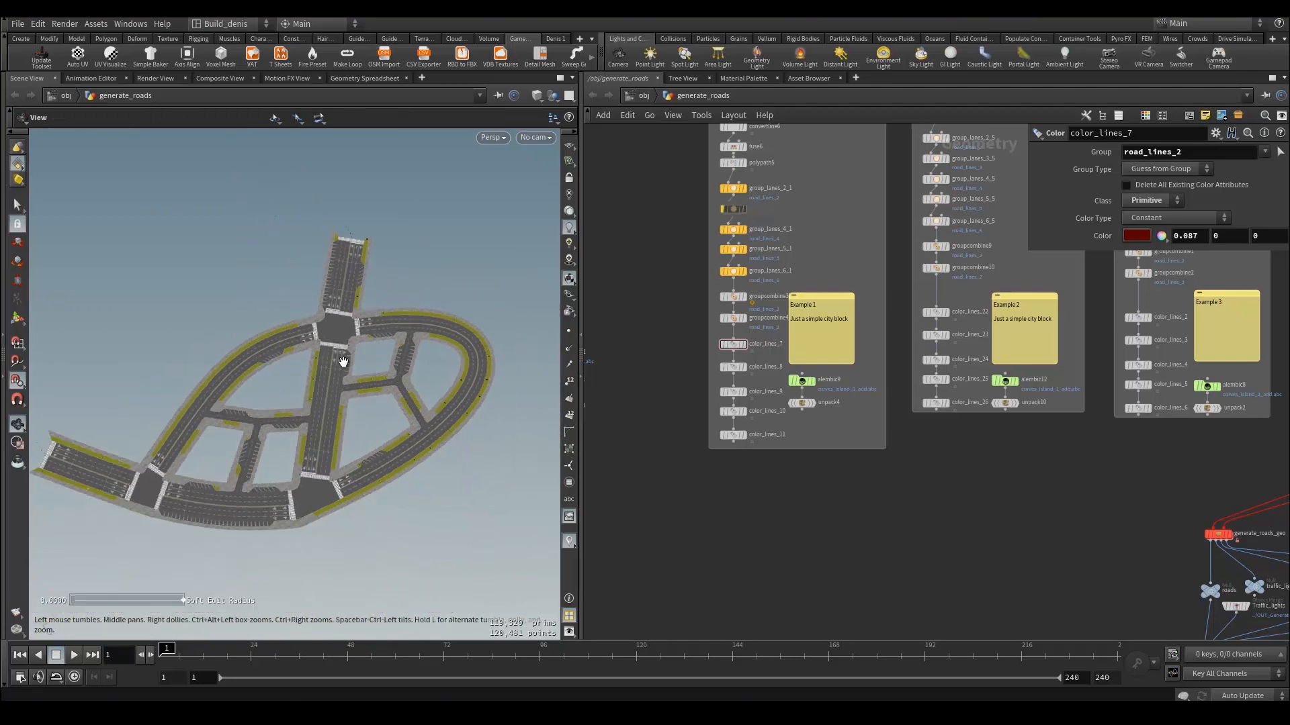
pyautogui.keyDown('alt'); pyautogui.moveTo(265, 394); pyautogui.dragTo(365, 383); pyautogui.keyUp('alt')
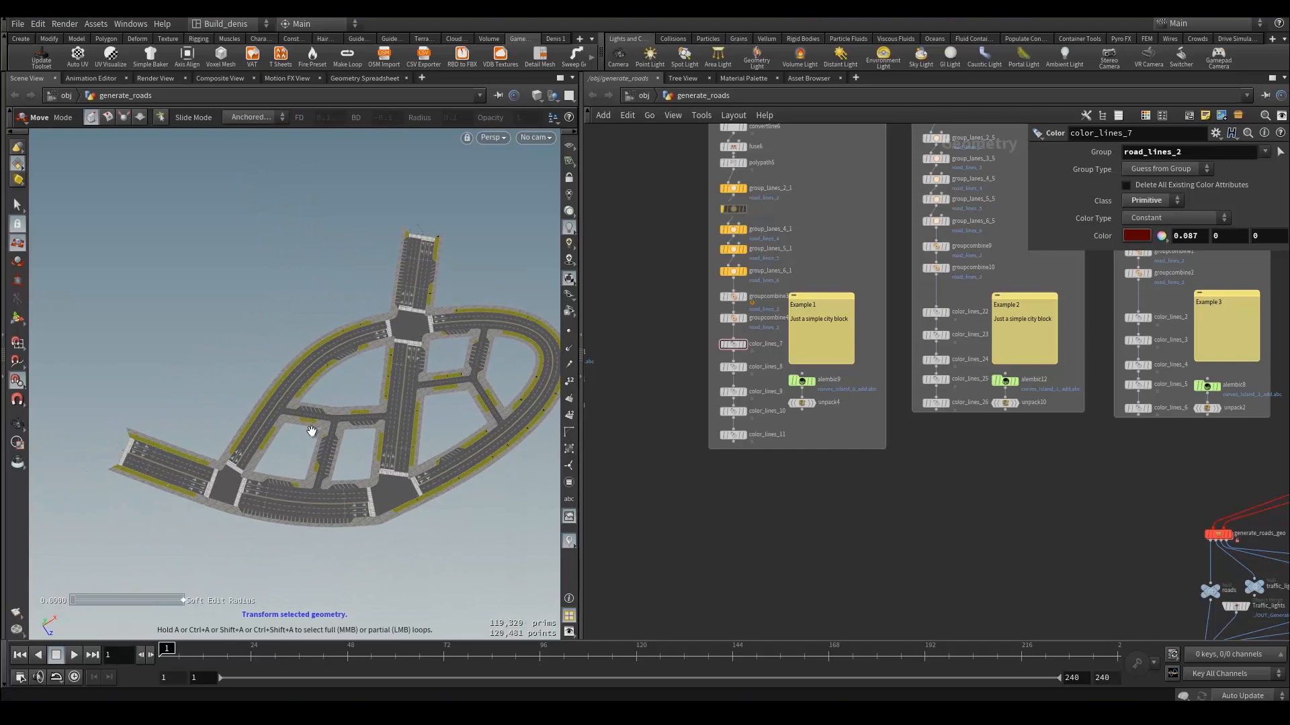
pyautogui.keyDown('alt'); pyautogui.moveTo(311, 430); pyautogui.dragTo(328, 411); pyautogui.keyUp('alt')
# Step: Select generate_roads_geo to show its main parameters and examine the generated road layout beside them
pyautogui.scroll(3, 797, 484)
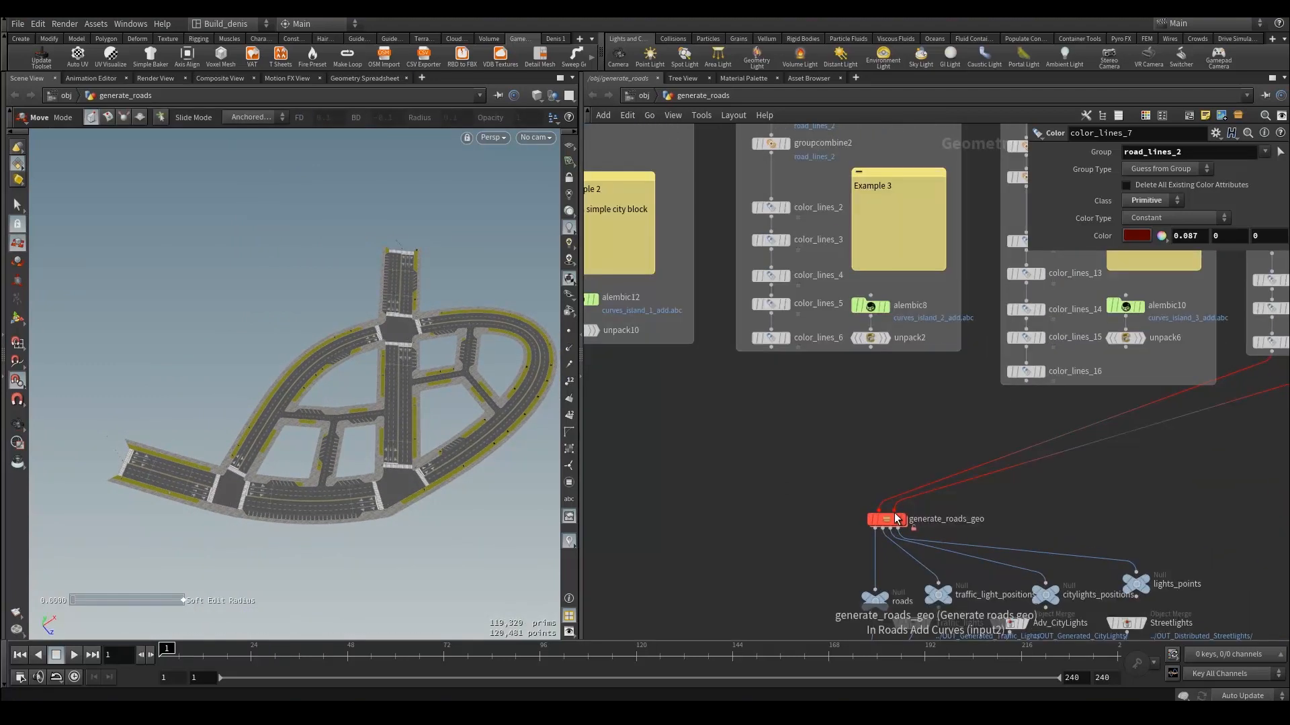
pyautogui.click(893, 519)
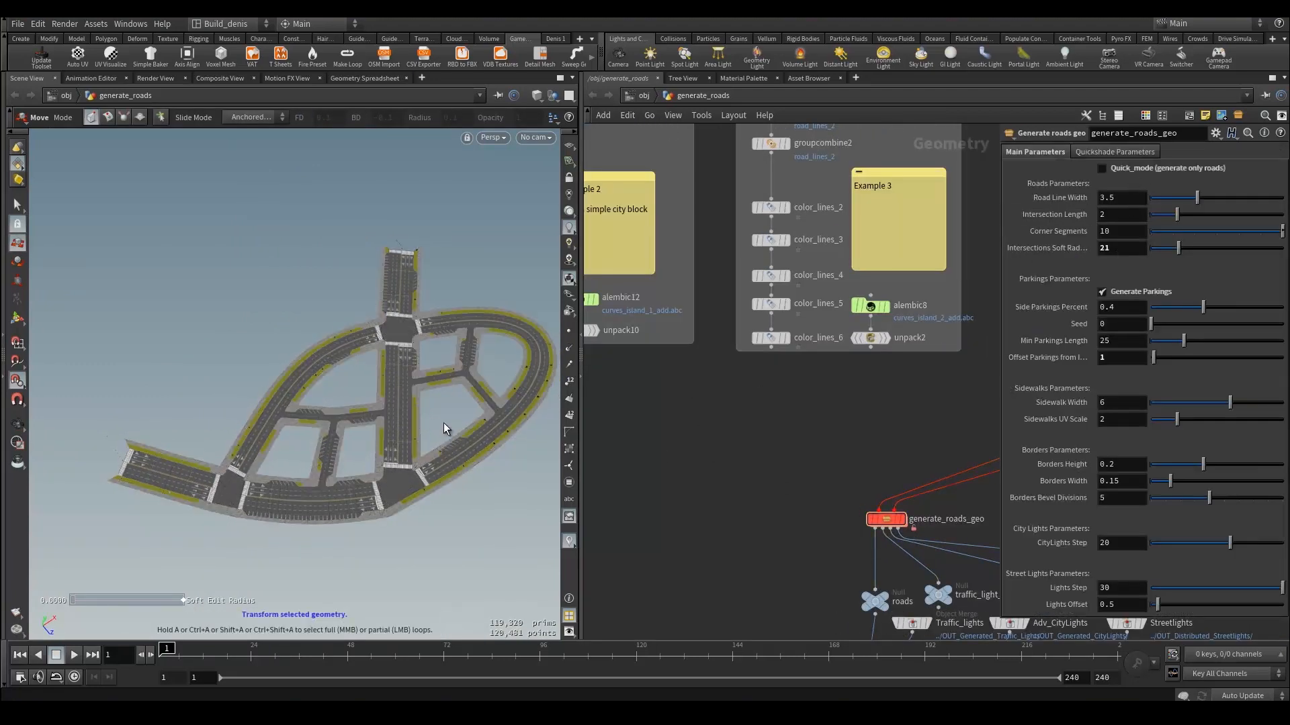
pyautogui.keyDown('alt'); pyautogui.moveTo(443, 421); pyautogui.dragTo(433, 414); pyautogui.keyUp('alt')
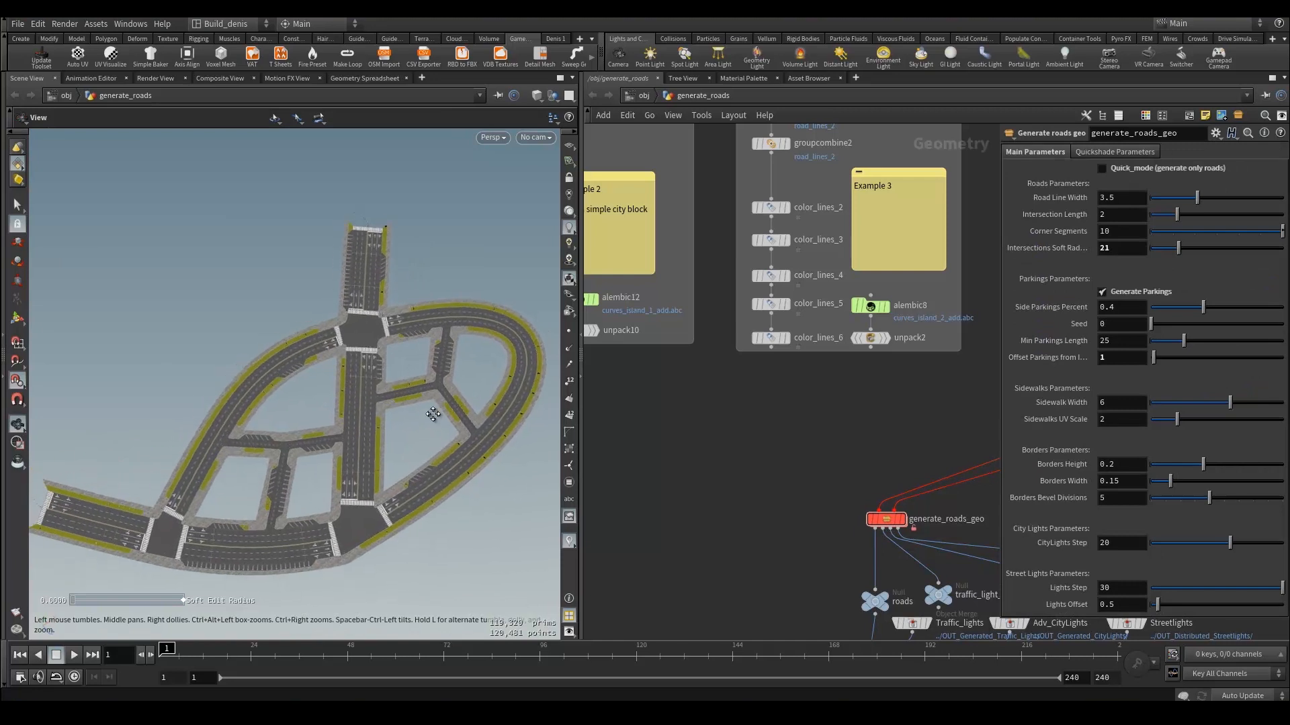
pyautogui.keyDown('alt'); pyautogui.moveTo(433, 415); pyautogui.dragTo(465, 429, button='middle'); pyautogui.keyUp('alt')
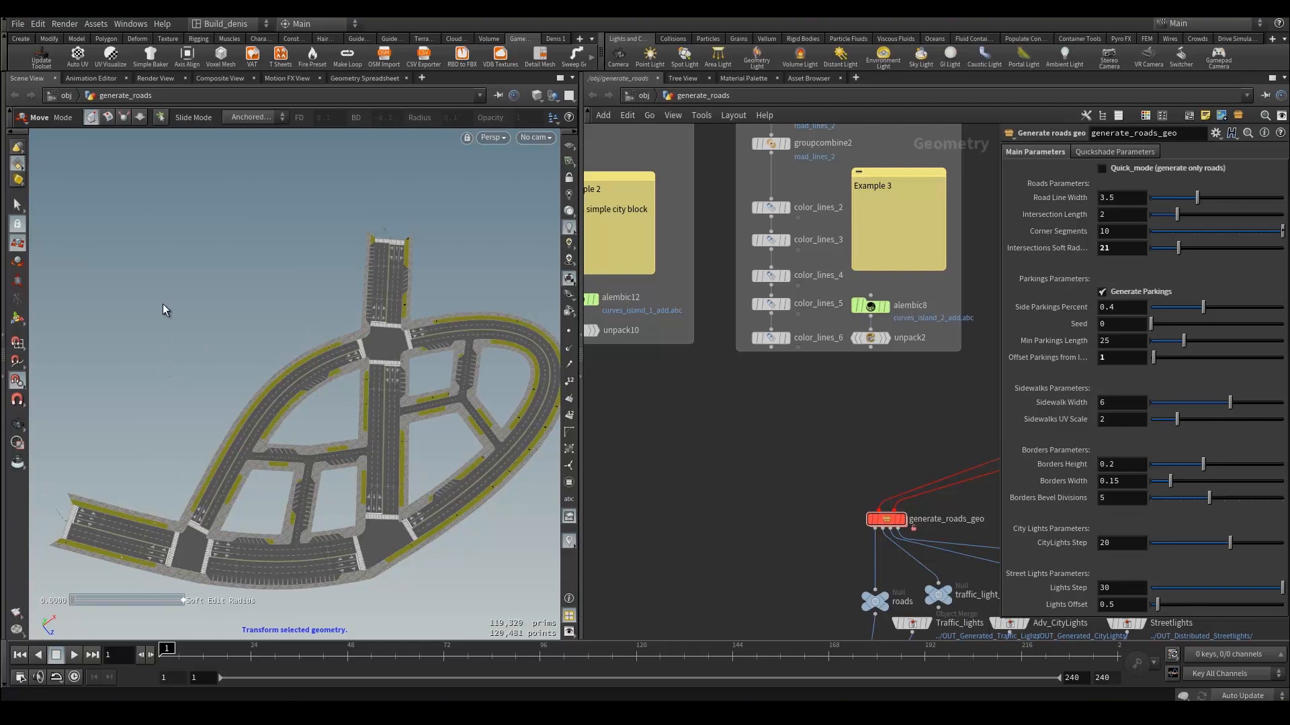
pyautogui.keyDown('alt'); pyautogui.moveTo(384, 338); pyautogui.dragTo(353, 329); pyautogui.keyUp('alt')
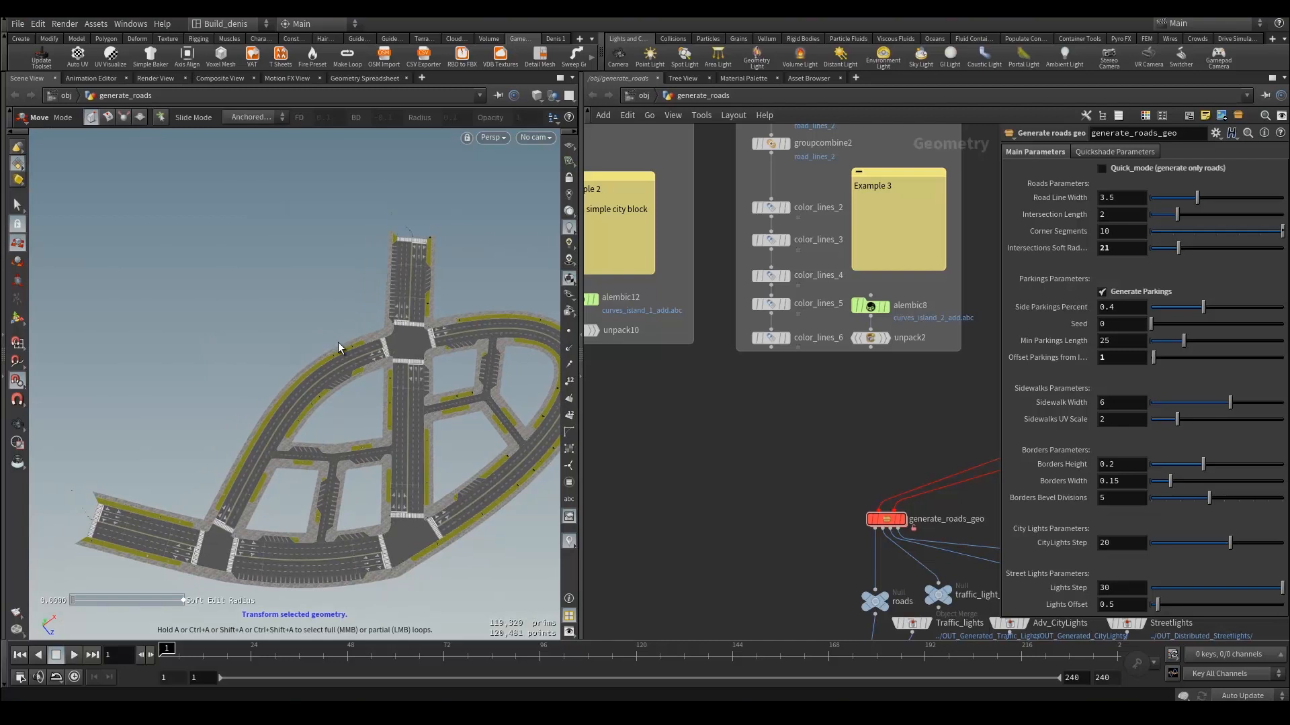
pyautogui.keyDown('alt'); pyautogui.moveTo(432, 384); pyautogui.dragTo(289, 433); pyautogui.keyUp('alt')
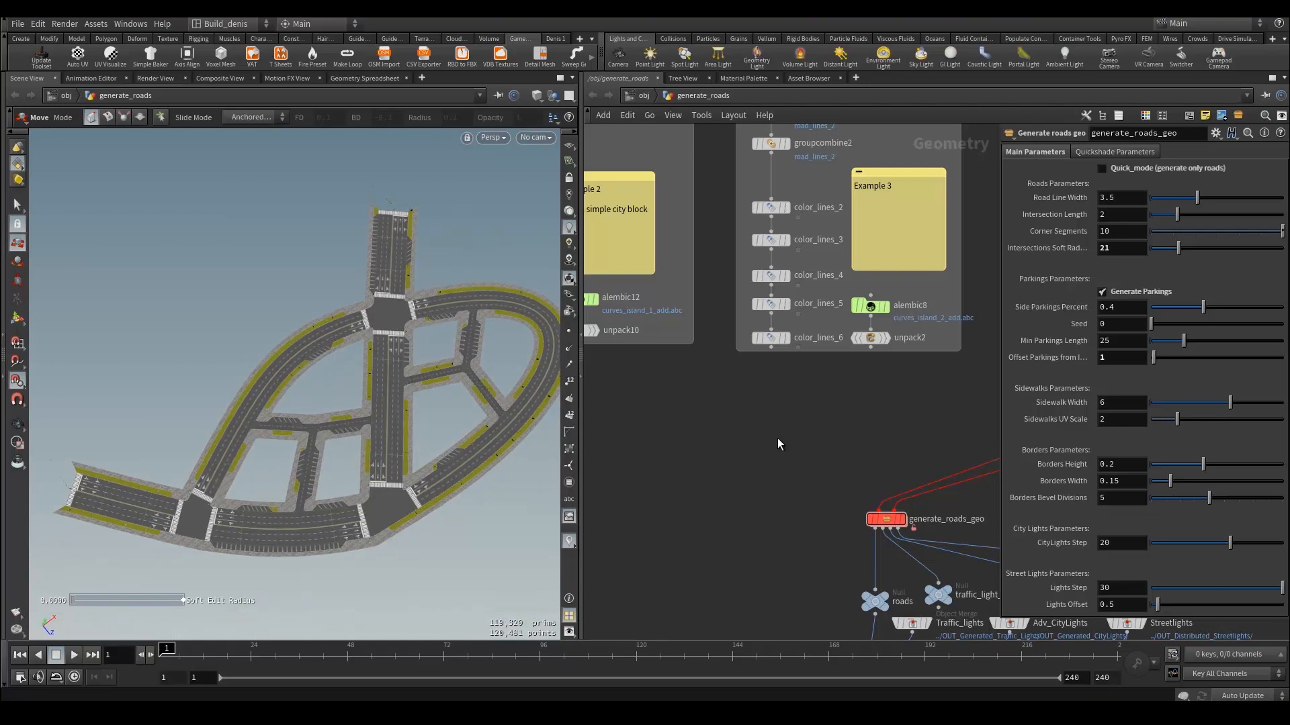
# Step: Bring all five example networks and the road generator into one overview and examine the generated roads at an oblique angle
pyautogui.scroll(-10, 776, 438)
pyautogui.keyDown('alt'); pyautogui.moveTo(288, 377); pyautogui.dragTo(322, 336); pyautogui.keyUp('alt')
pyautogui.scroll(6, 759, 474)
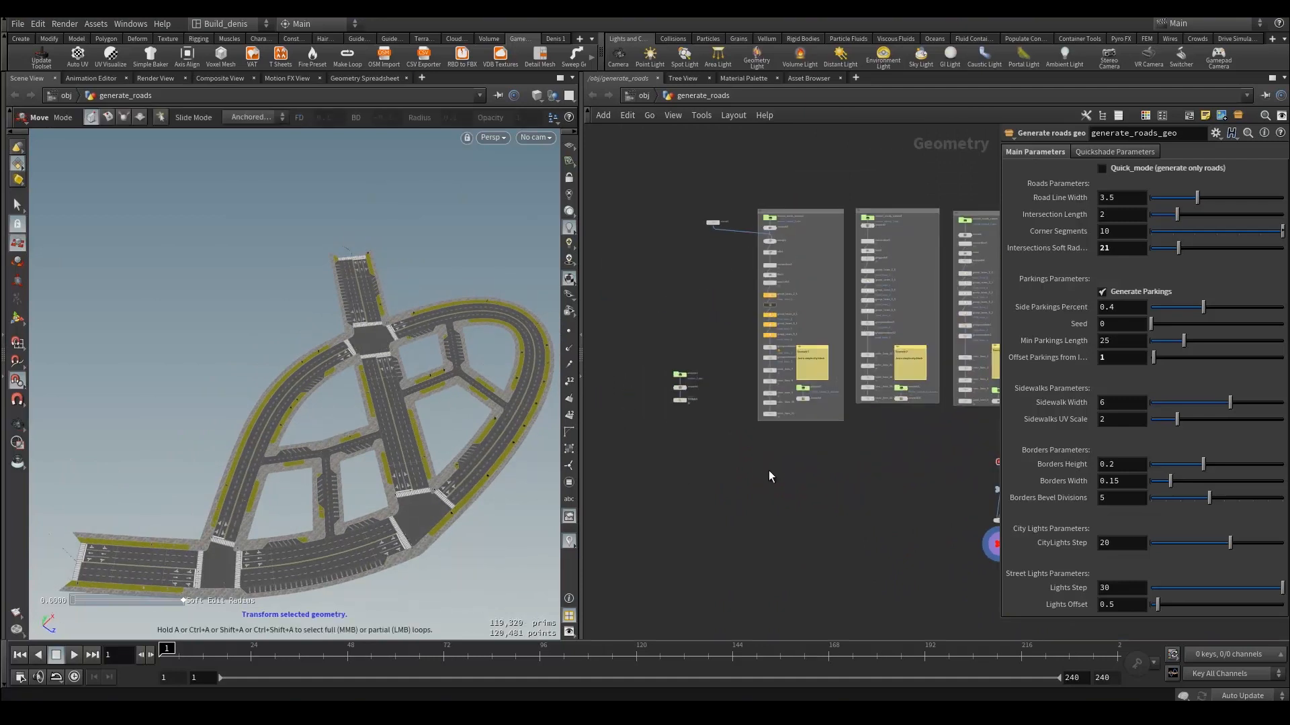
pyautogui.scroll(-2, 707, 455)
pyautogui.scroll(-2, 708, 455)
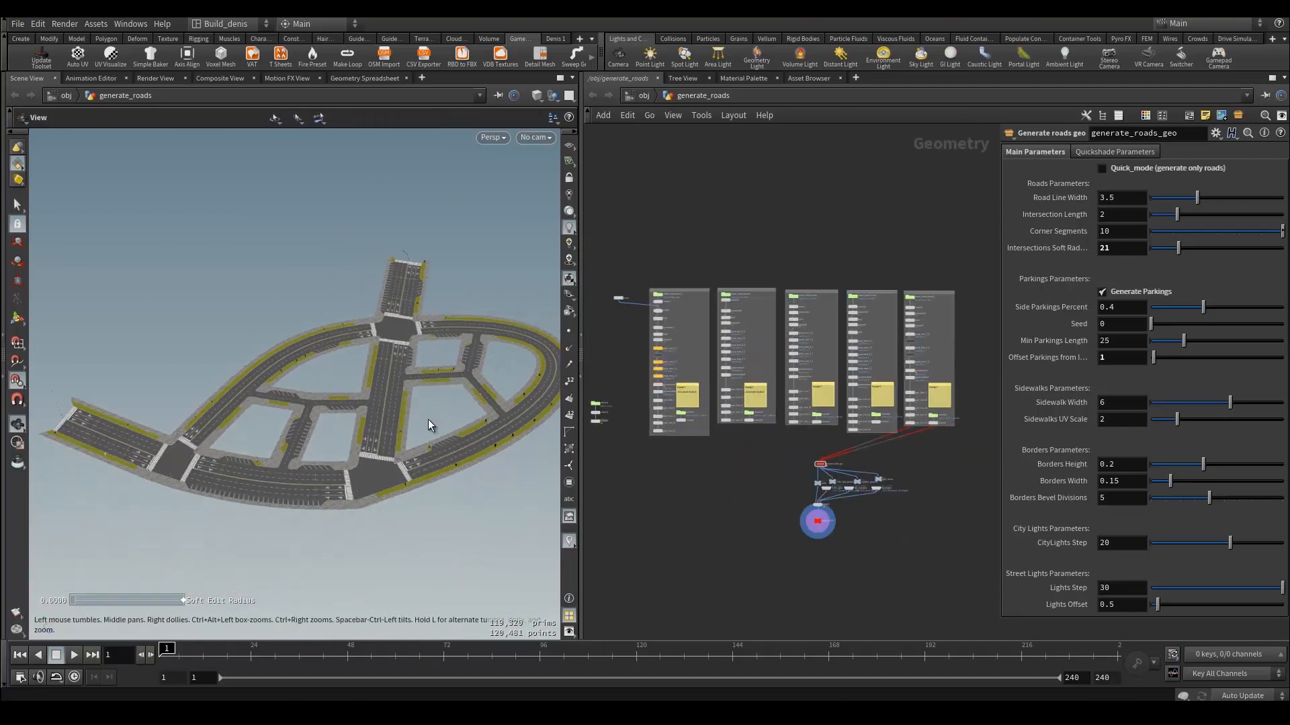
pyautogui.press('t')
pyautogui.press('Escape')
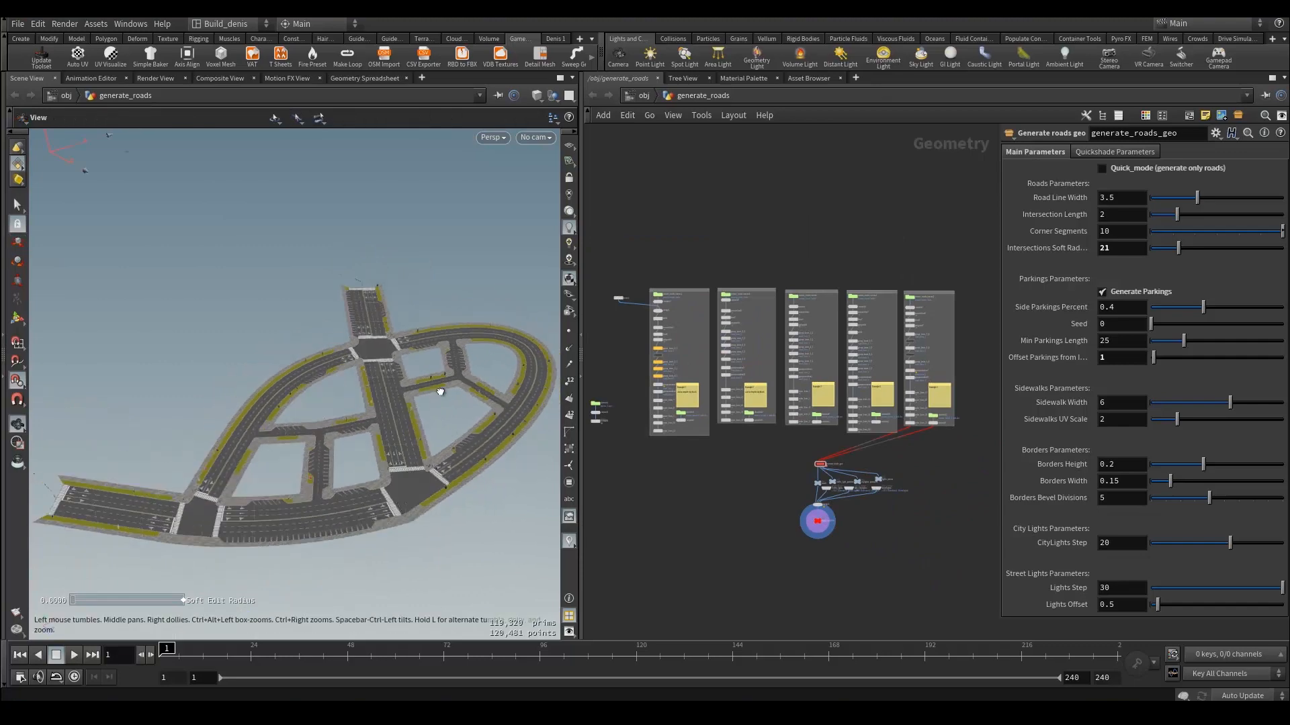